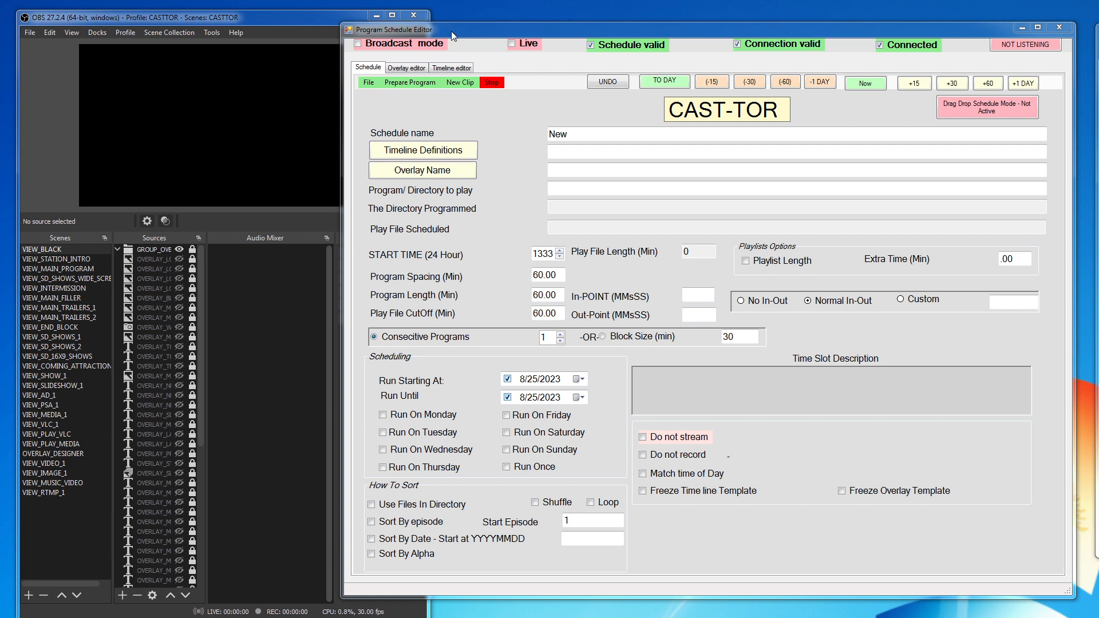
- Open the HIGHWAY PATROL - FULL SCREEN program file from the common programs folder
click(369, 84)
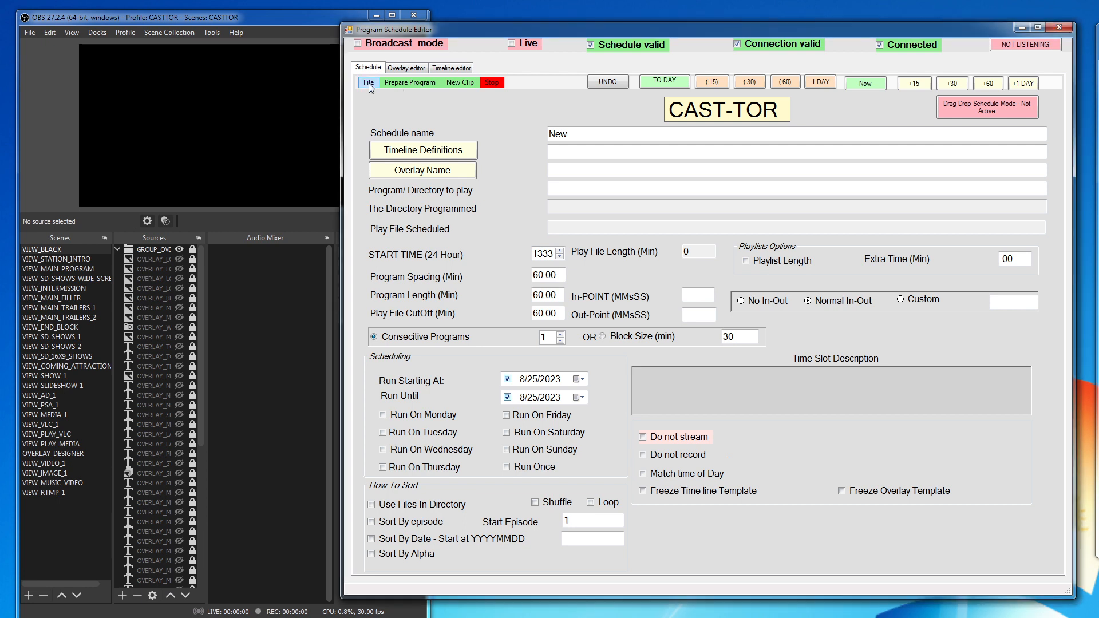
click(368, 83)
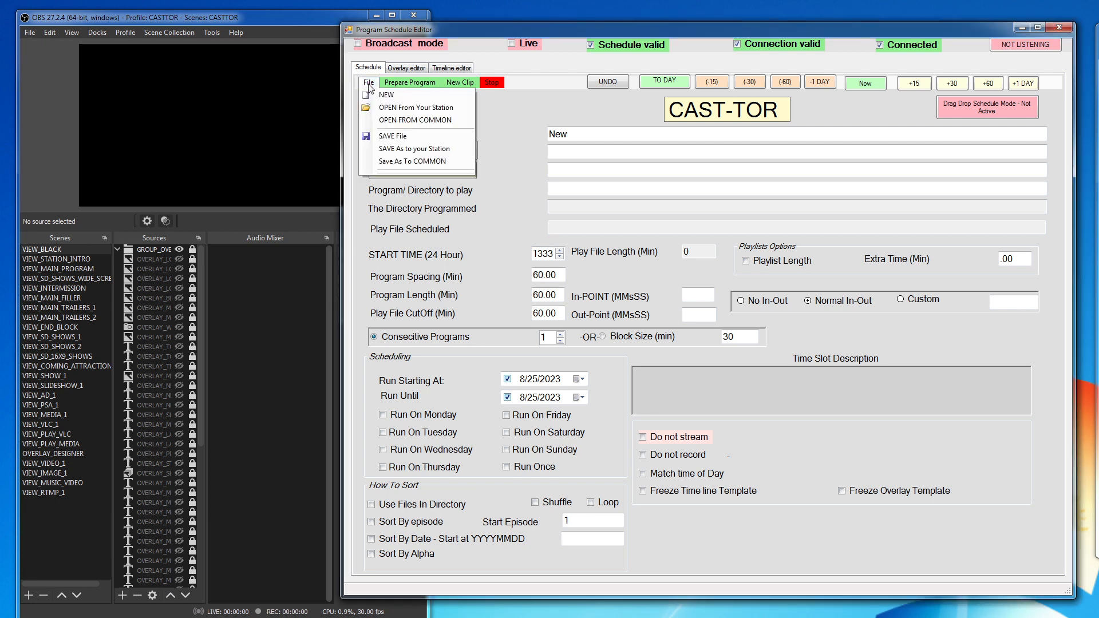
click(426, 120)
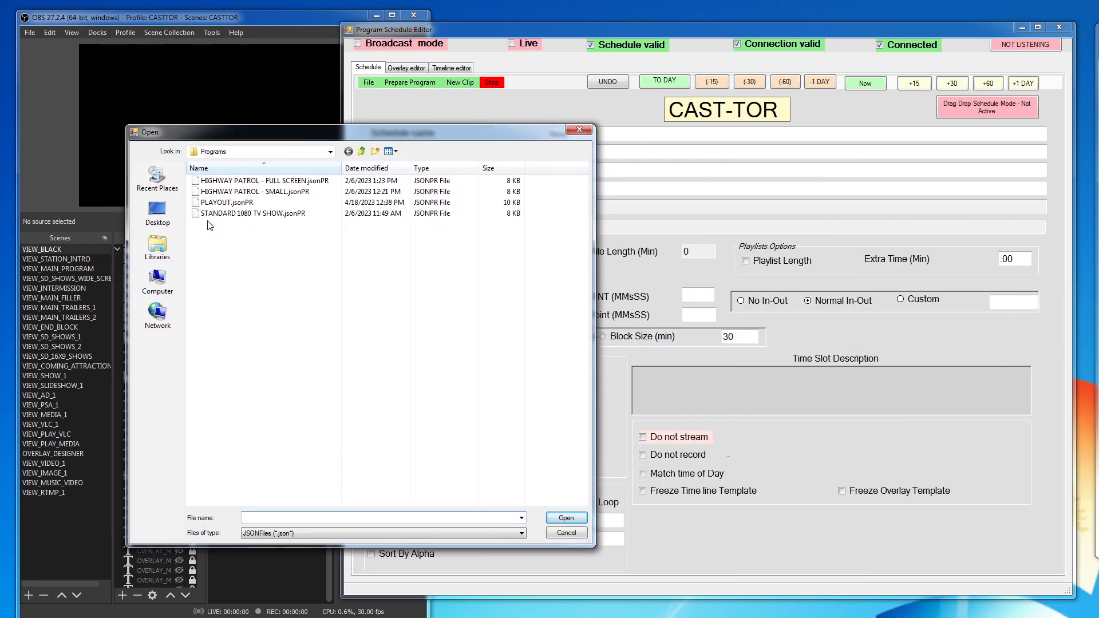
double_click(230, 181)
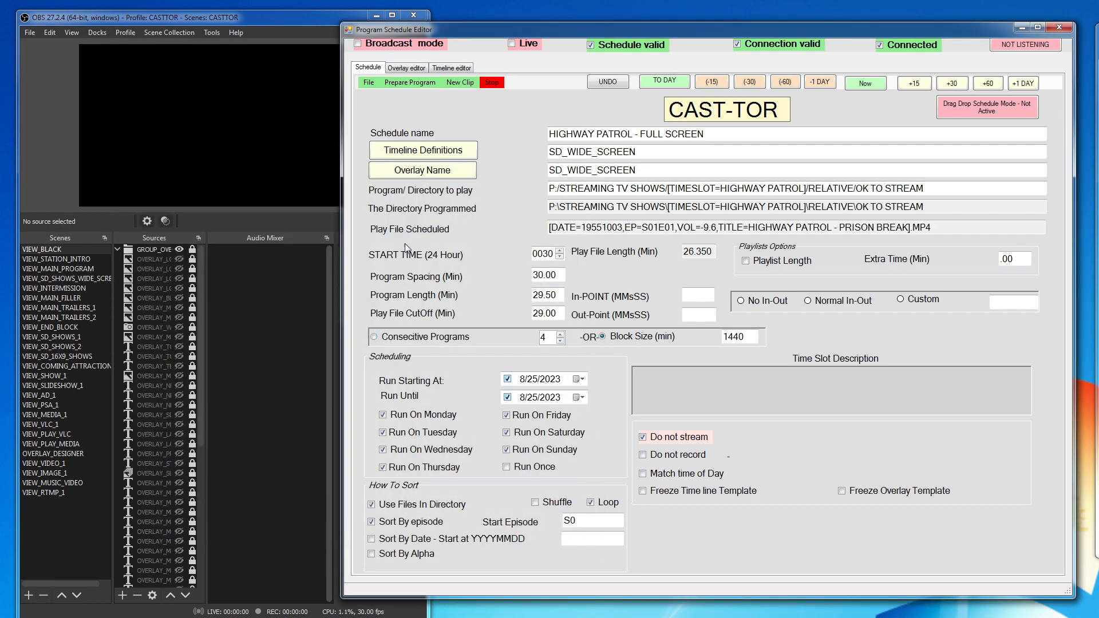
- Play the full-screen Highway Patrol episode, move the schedule editor window clear of the OBS preview, and stop playback
click(410, 84)
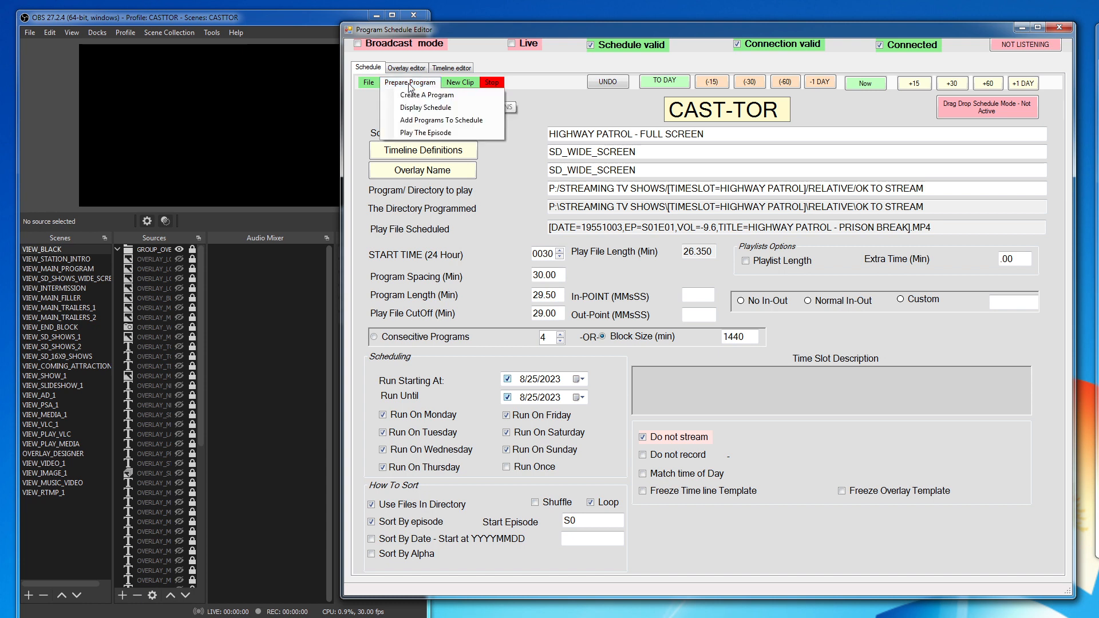
click(415, 137)
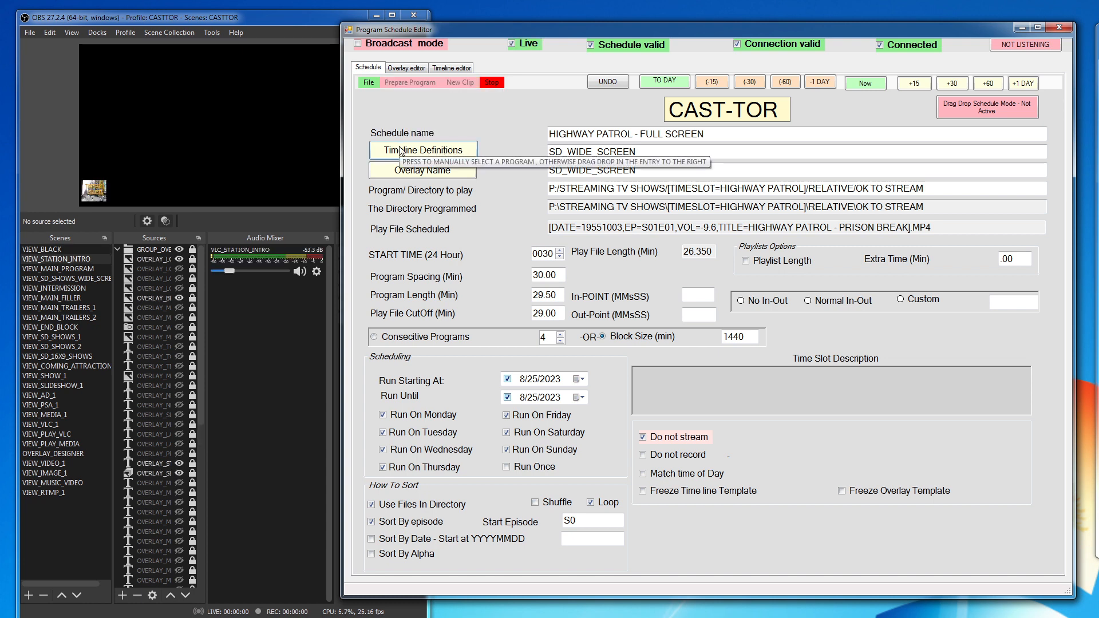
drag(524, 30, 589, 23)
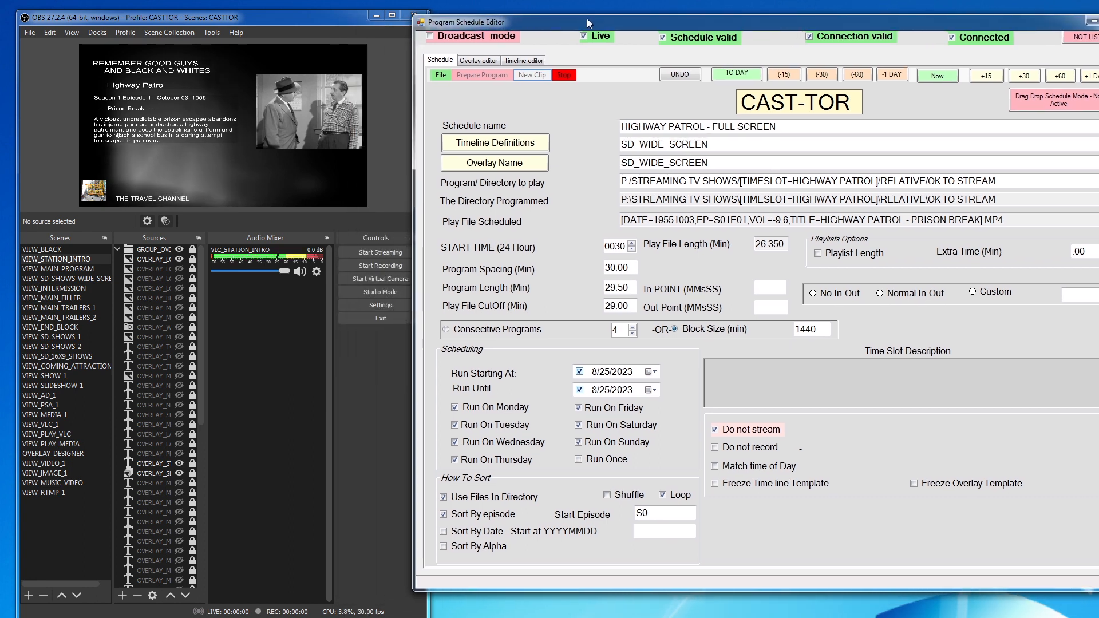
click(566, 76)
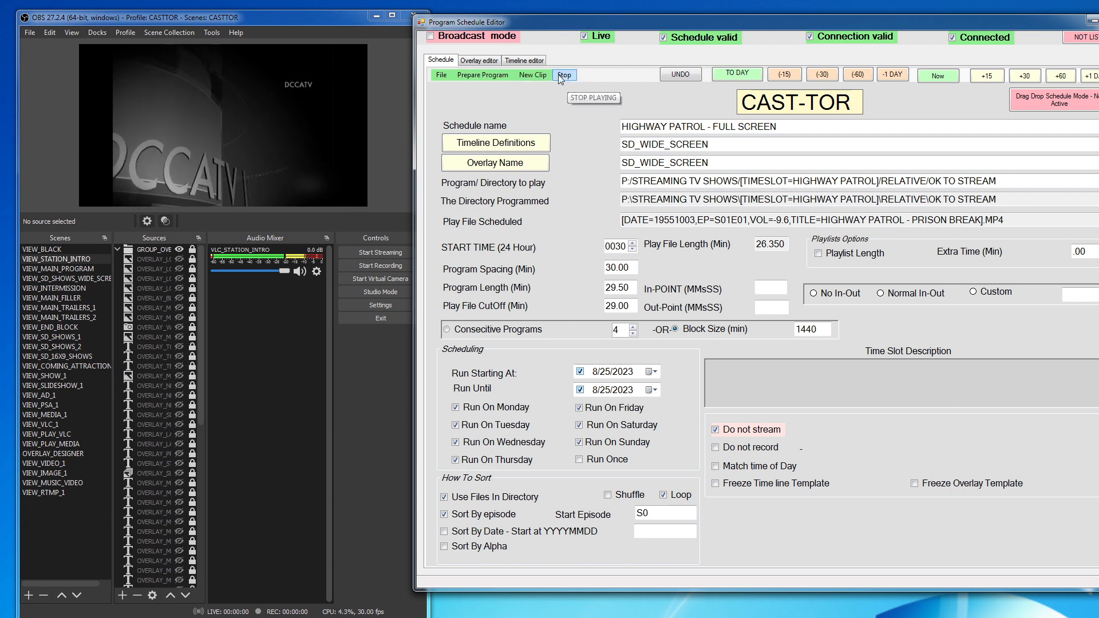
- Open the HIGHWAY PATROL - SMALL program from the common folder, and play its episode briefly before stopping it
click(441, 77)
click(497, 127)
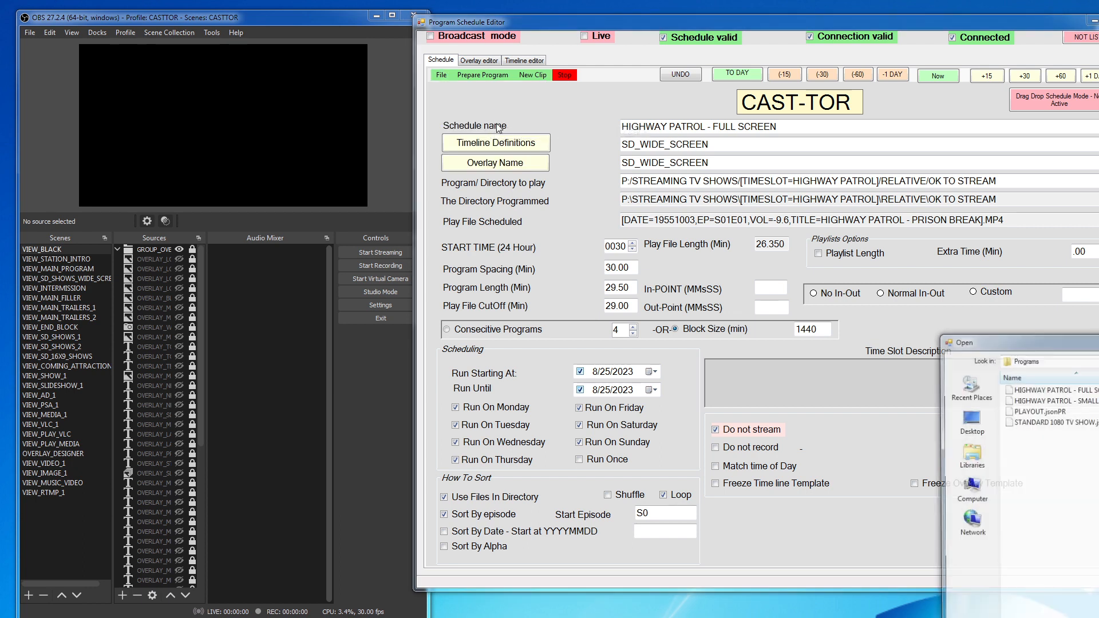
double_click(1050, 399)
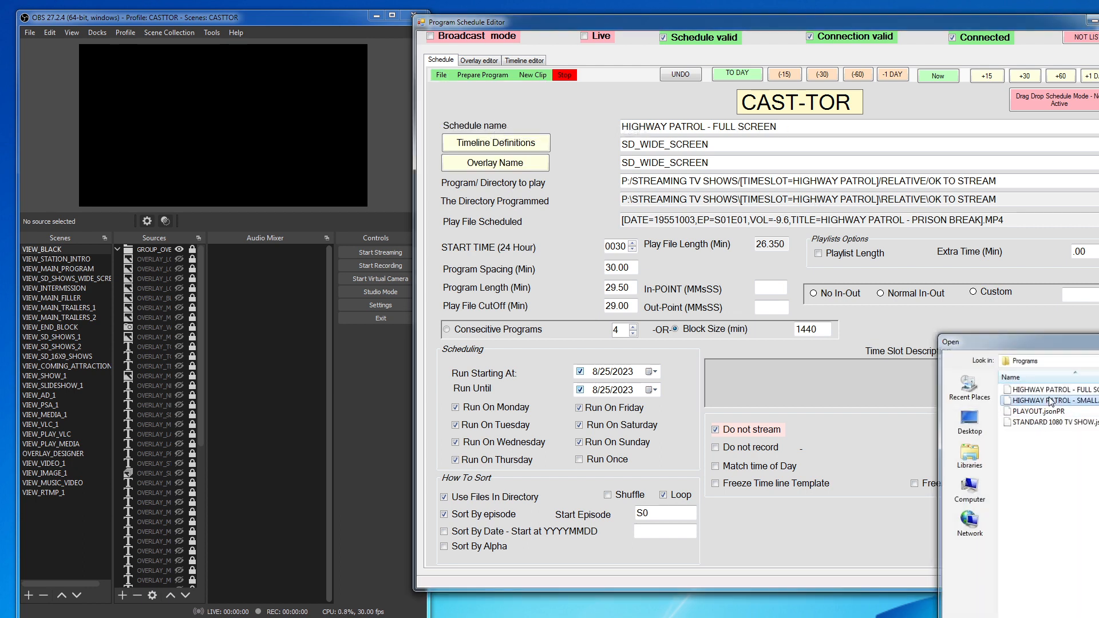
click(472, 76)
click(477, 126)
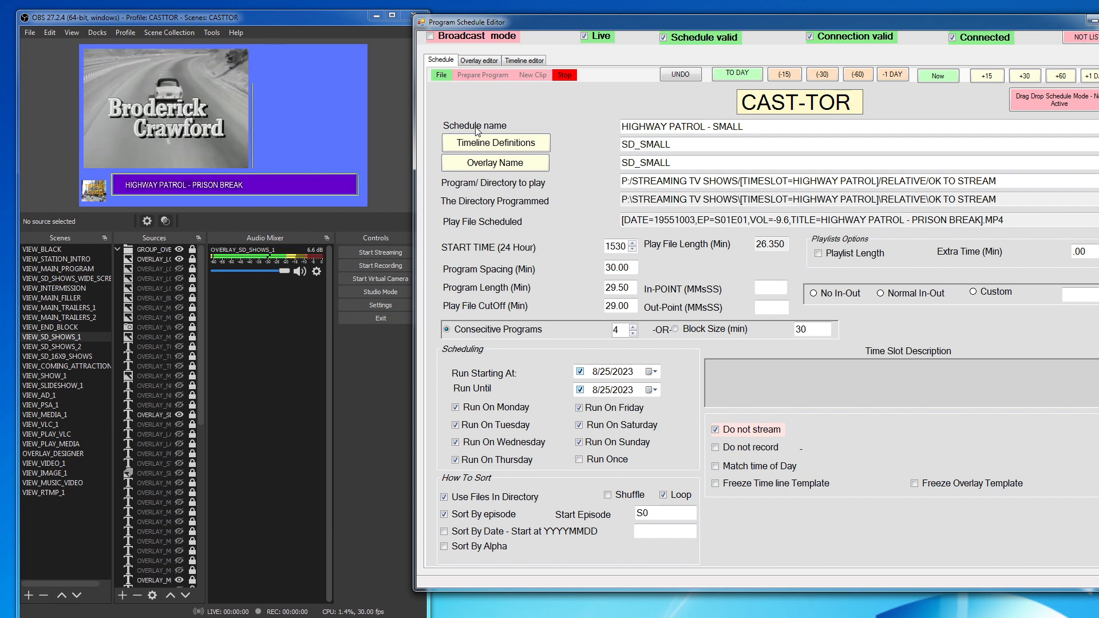
click(562, 73)
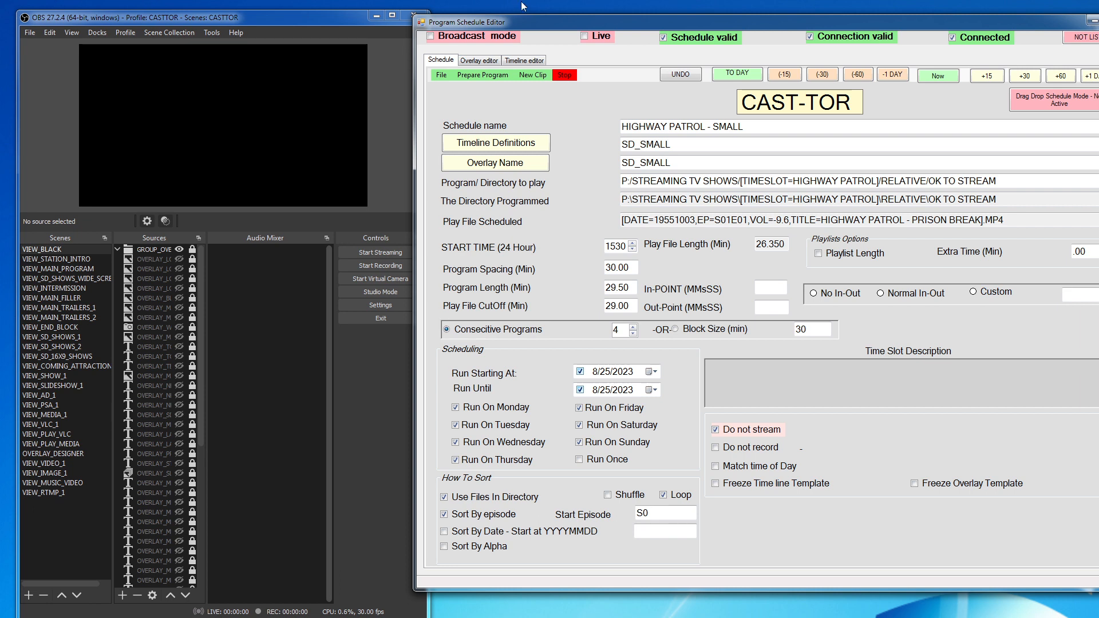
- Open the STANDARD 1080 TV SHOW program from the common folder, and play its episode briefly before stopping it
click(437, 74)
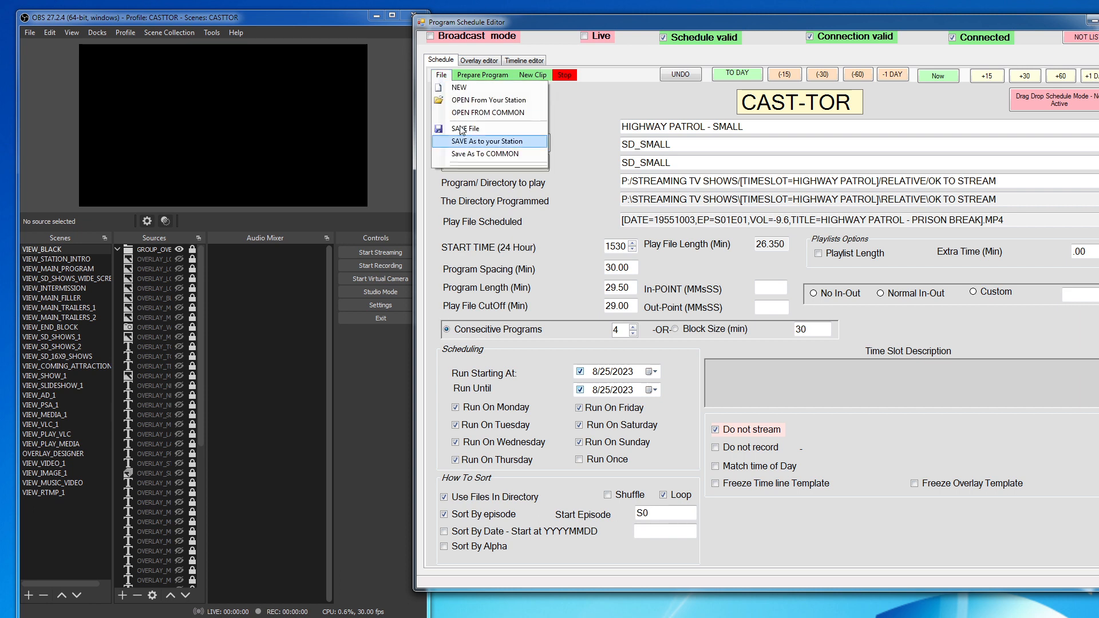
click(488, 113)
double_click(1071, 422)
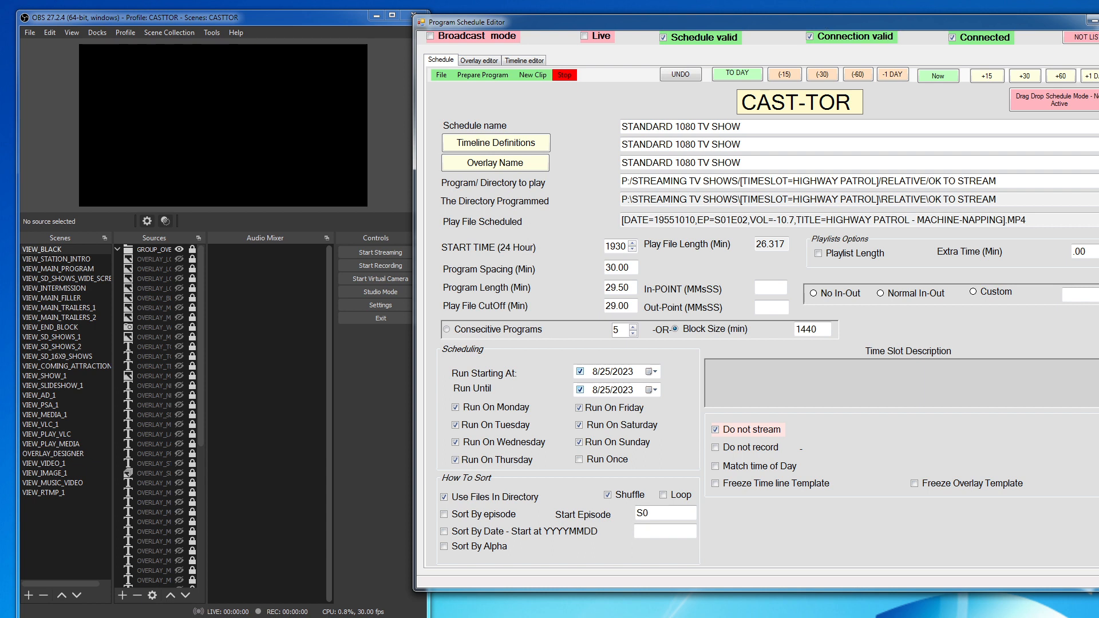
click(477, 75)
click(498, 125)
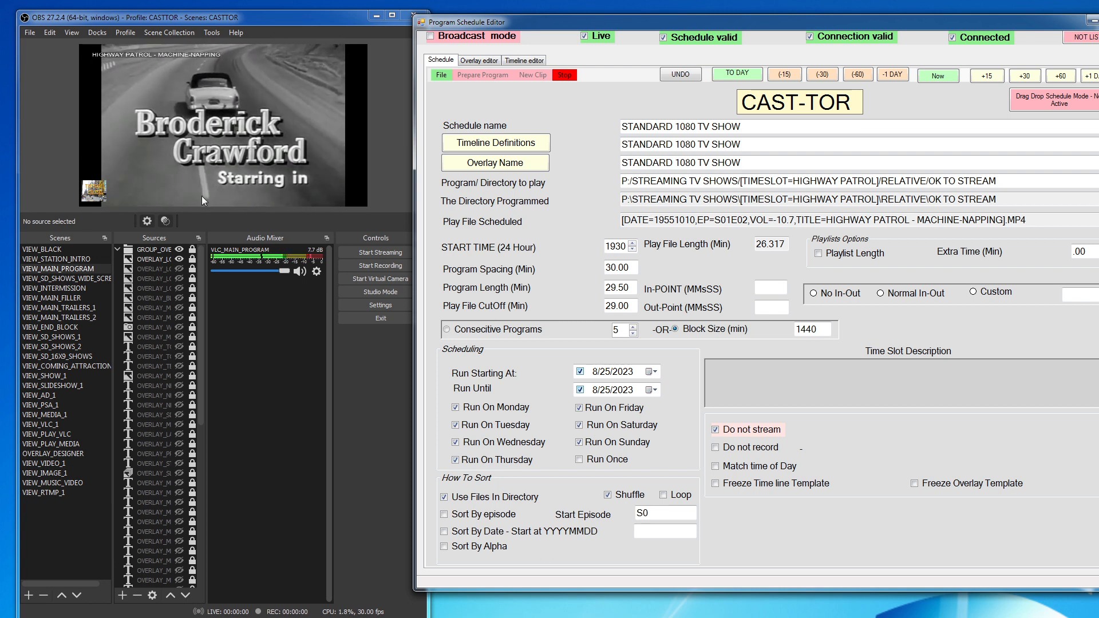
click(566, 75)
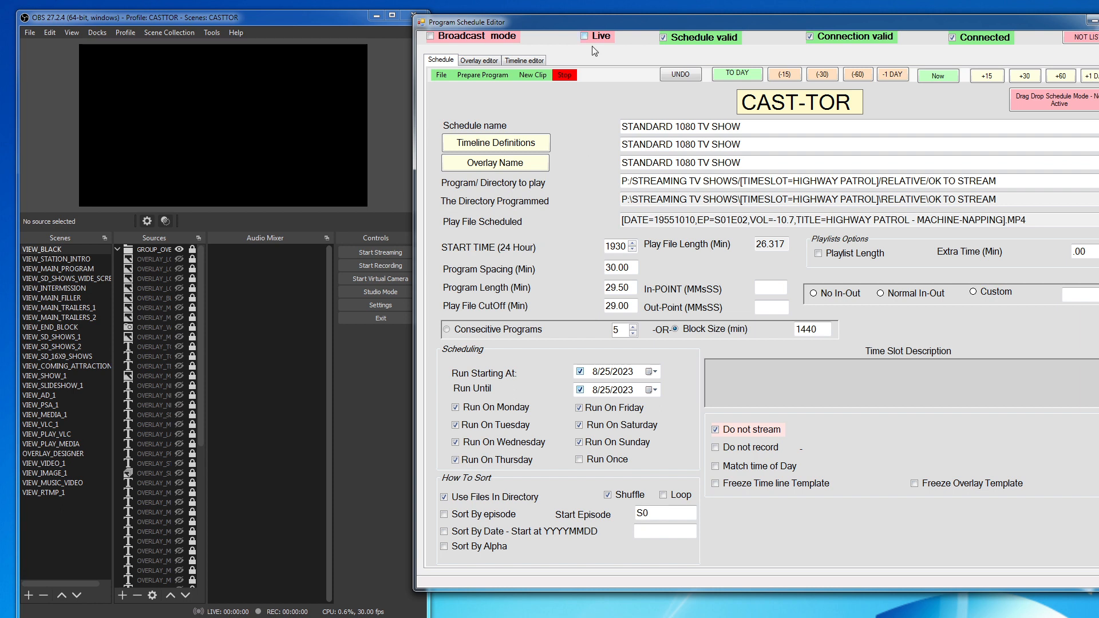
- Arrange the windows to compare the configuration's show drive setting with the Streaming Tv Shows folder on the P: drive
drag(579, 22, 492, 21)
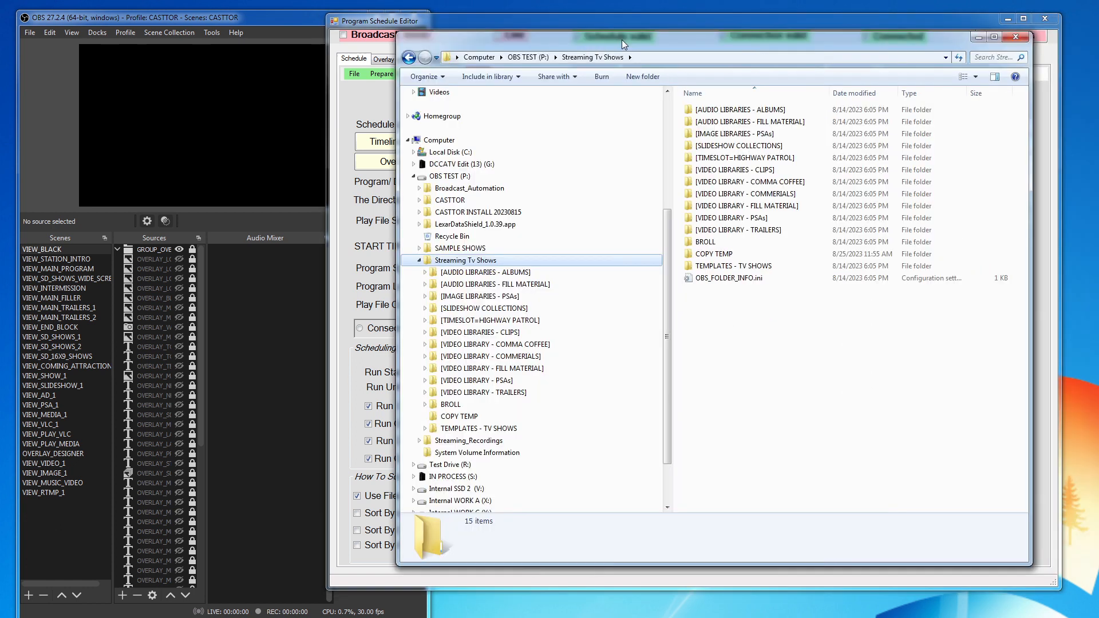
drag(567, 29, 311, 28)
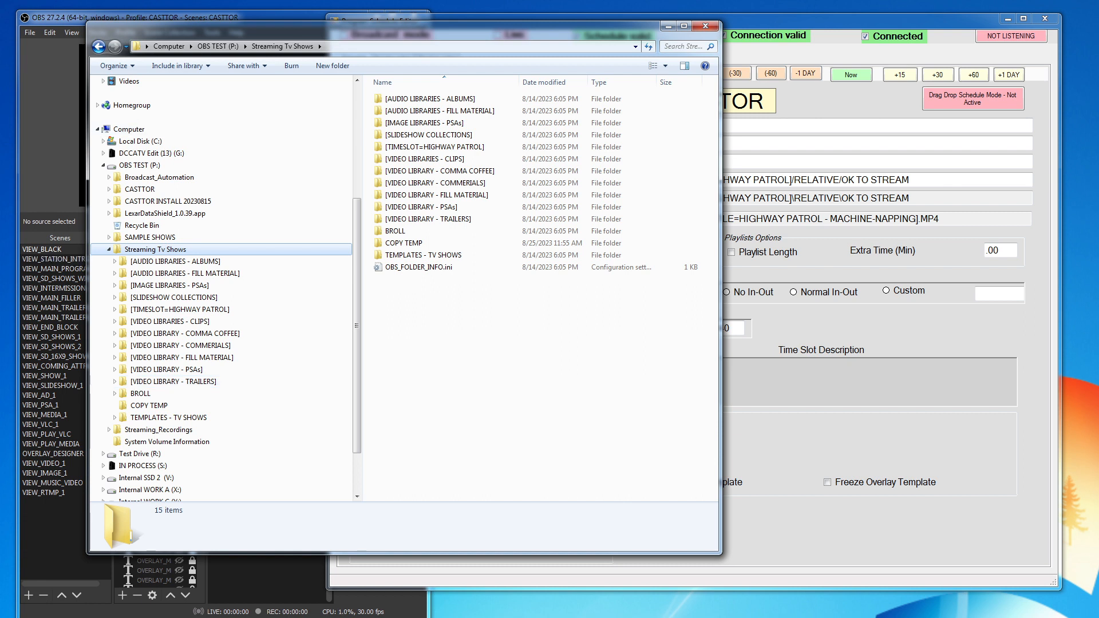
drag(1044, 45, 279, 69)
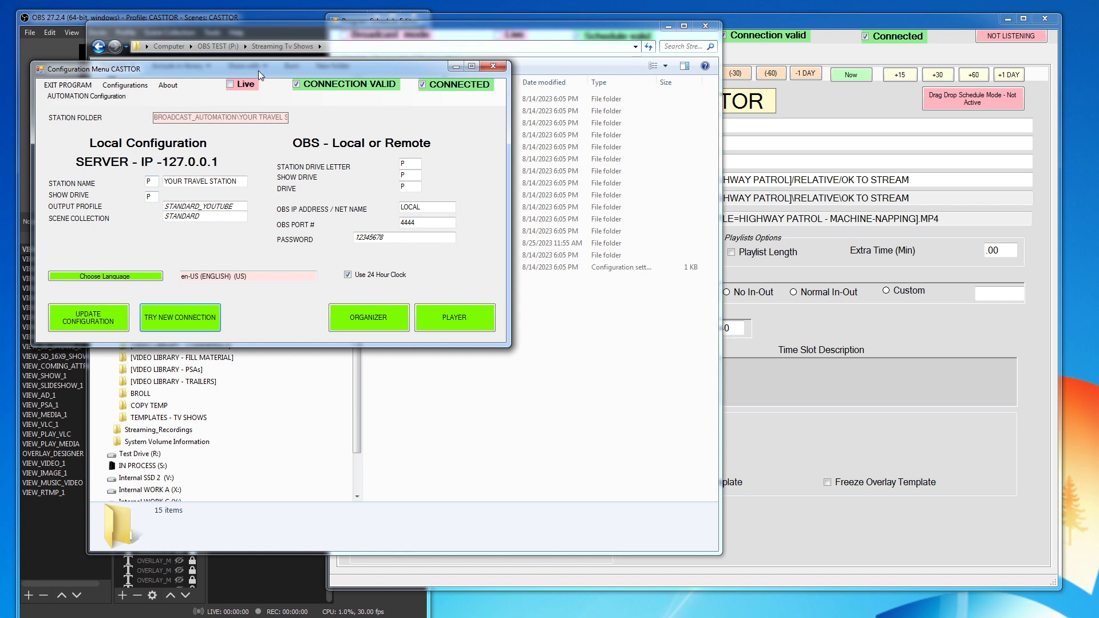
drag(258, 71, 1045, 94)
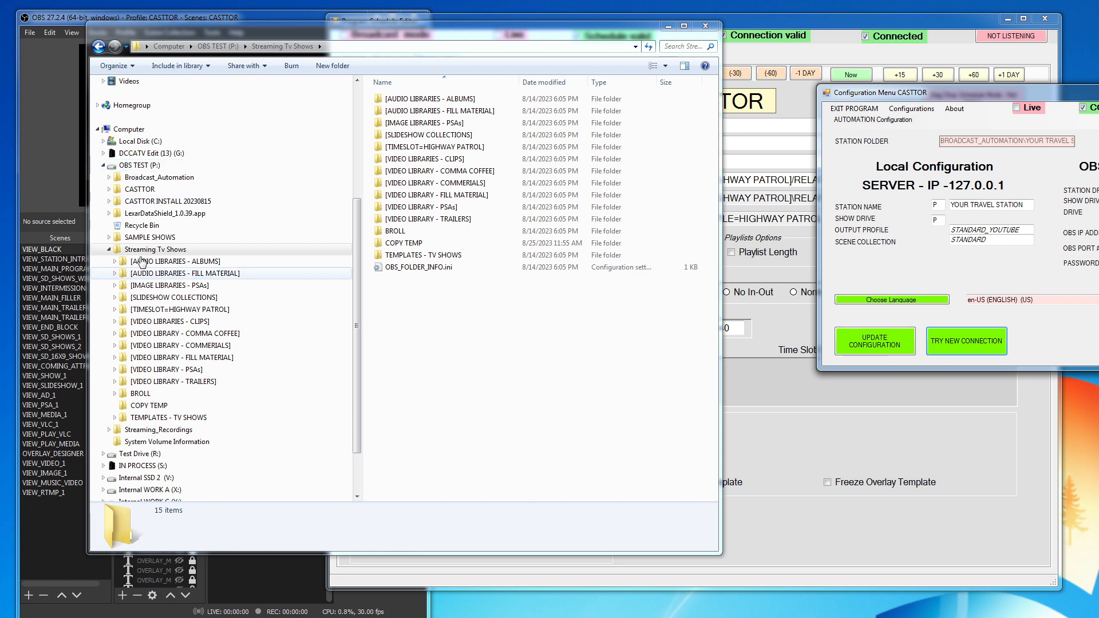
click(167, 255)
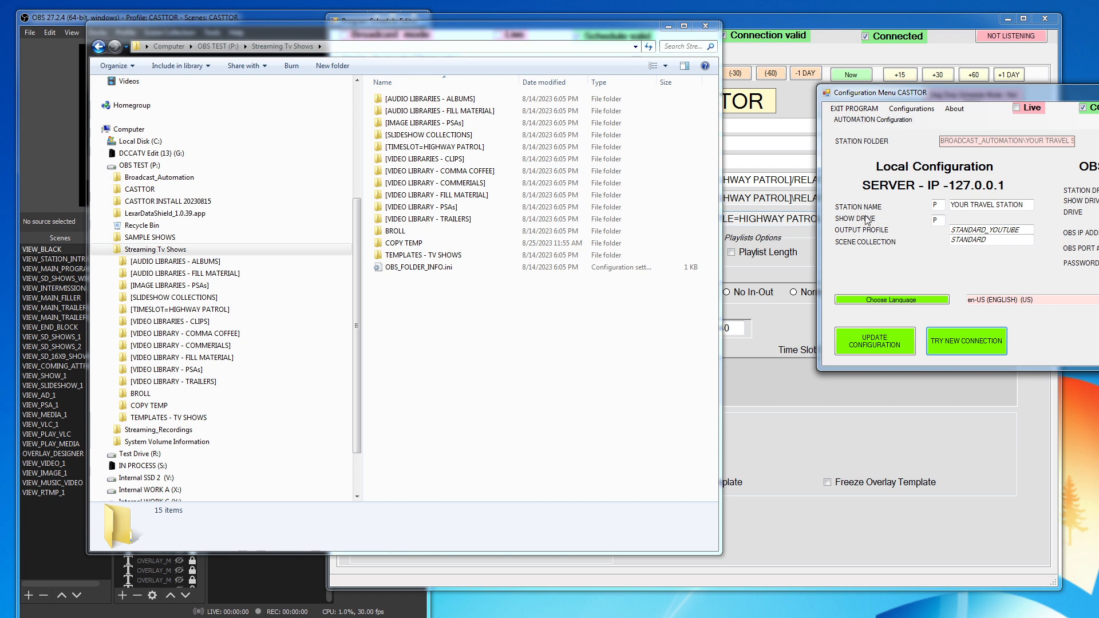
drag(973, 93, 371, 101)
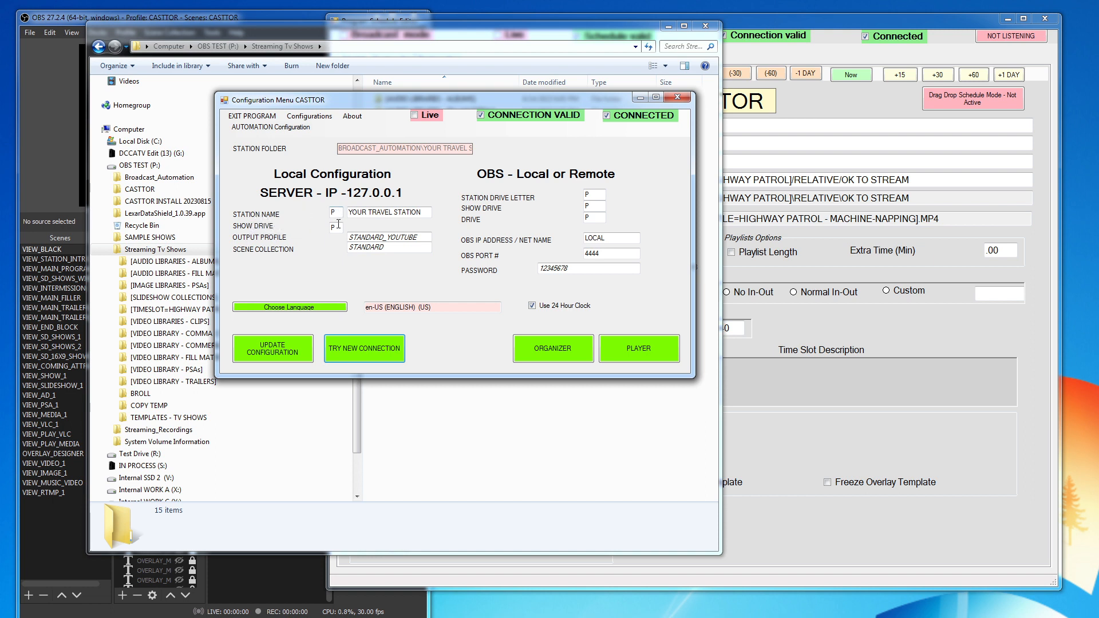
drag(358, 98, 1056, 94)
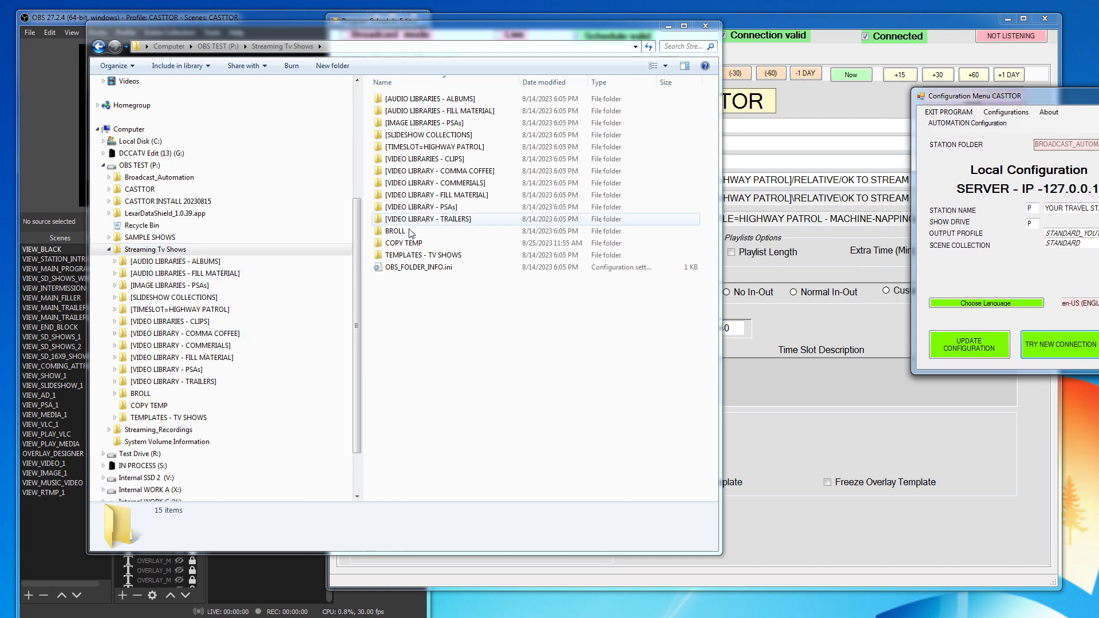
- Check the scheduled program directory, and browse [TIMESLOT=HIGHWAY PATROL] down to RELATIVE and its OK TO STREAM folder in Explorer
click(833, 17)
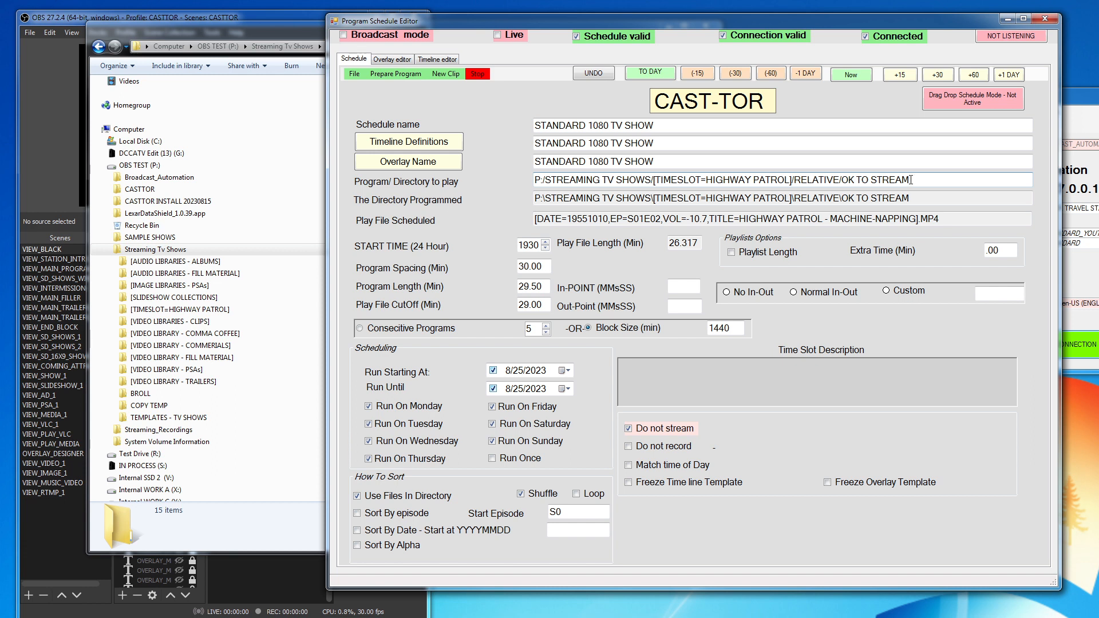
click(232, 29)
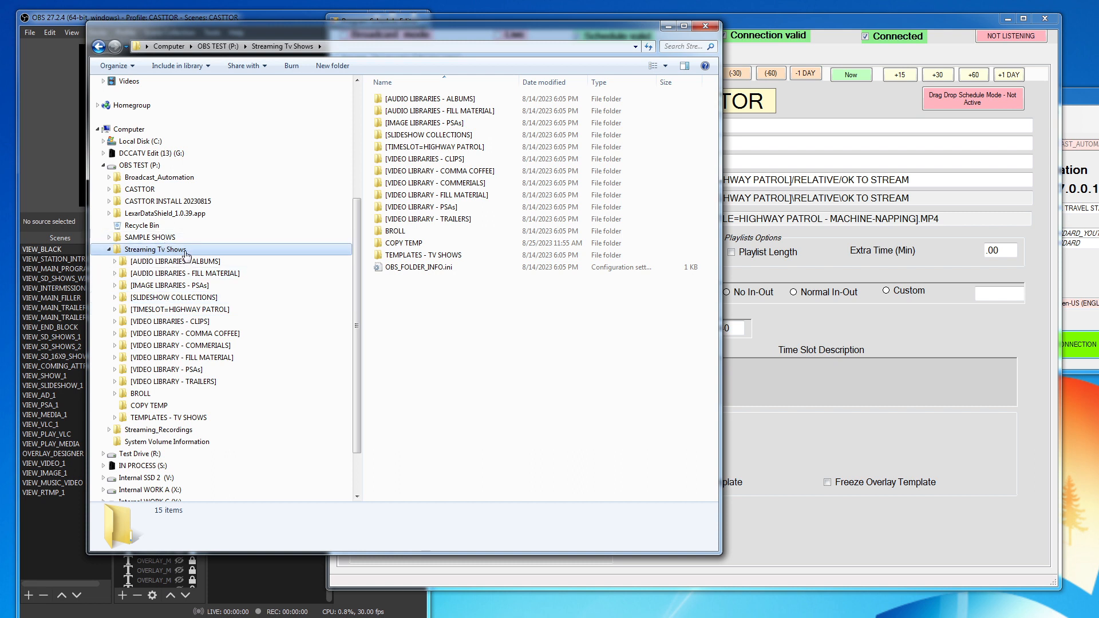
click(115, 310)
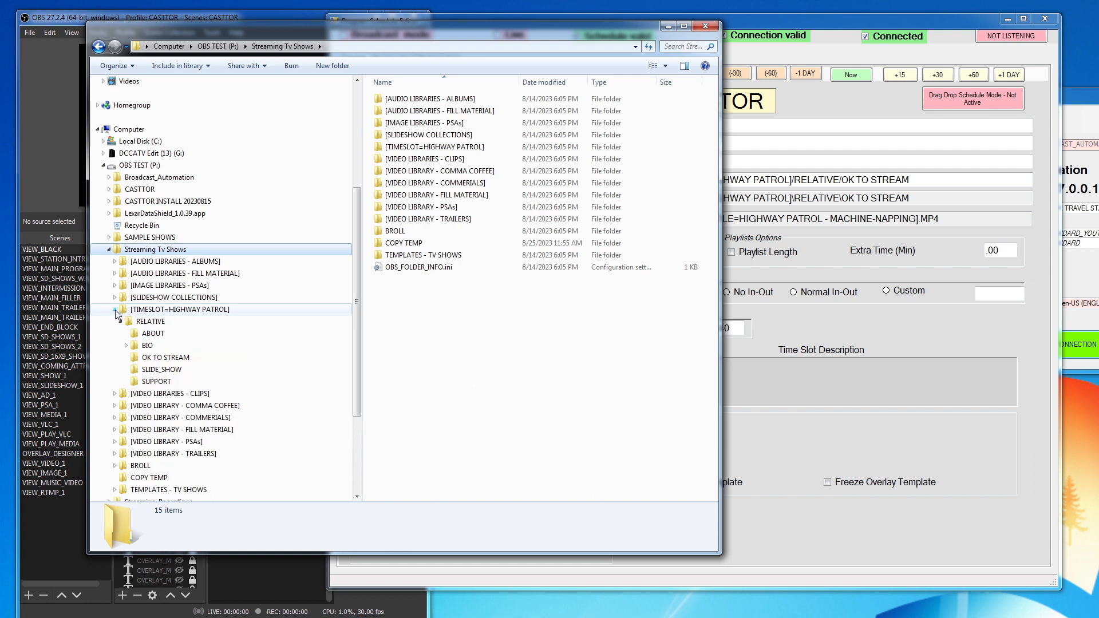
click(166, 357)
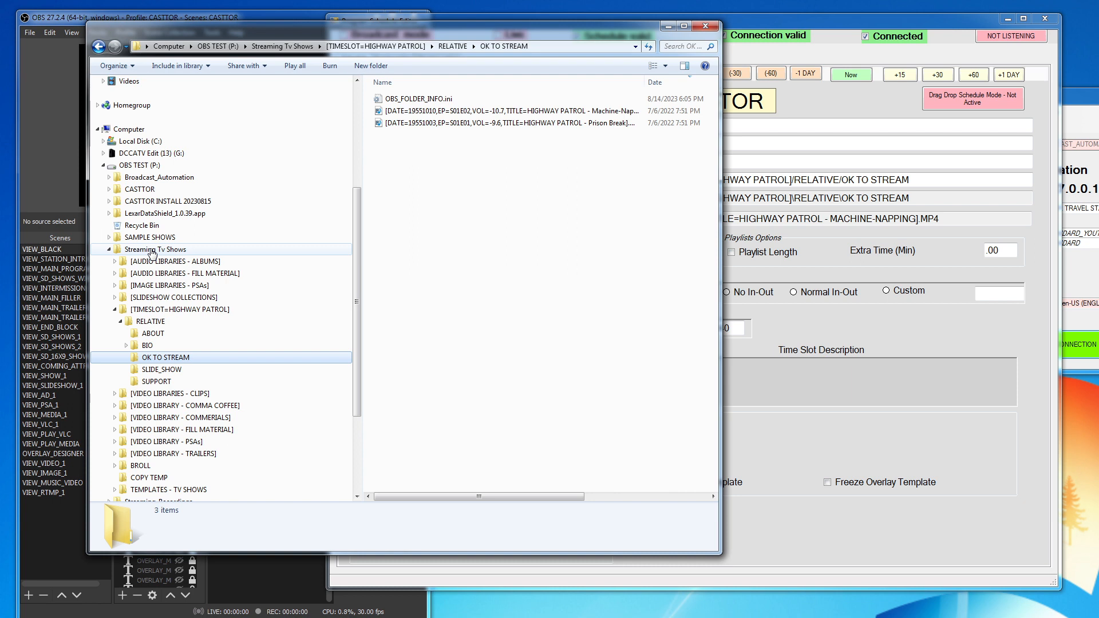
click(149, 325)
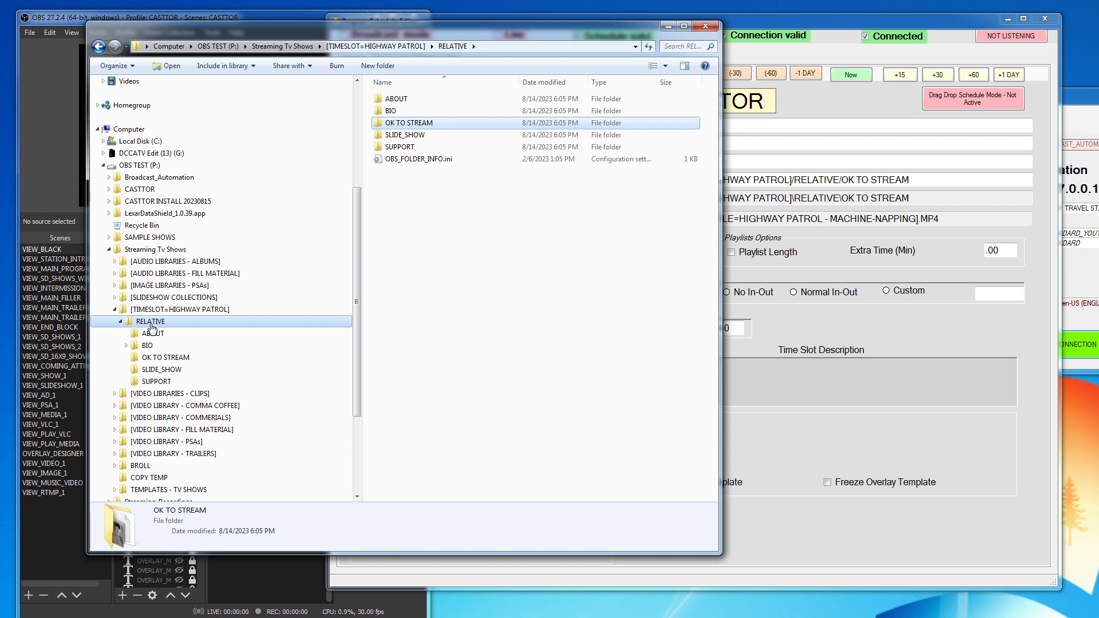
click(174, 358)
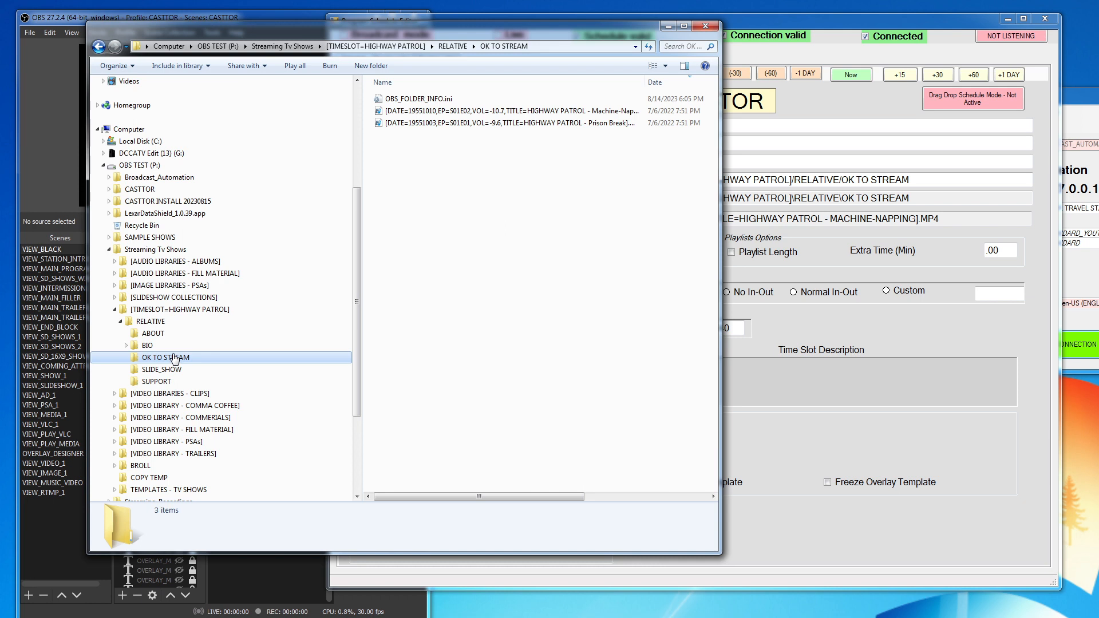
- Move the [SERIES=DRAGNET] and [SERIES=MY MOTHER THE CAR] folders from SAMPLE SHOWS into Streaming Tv Shows
click(109, 237)
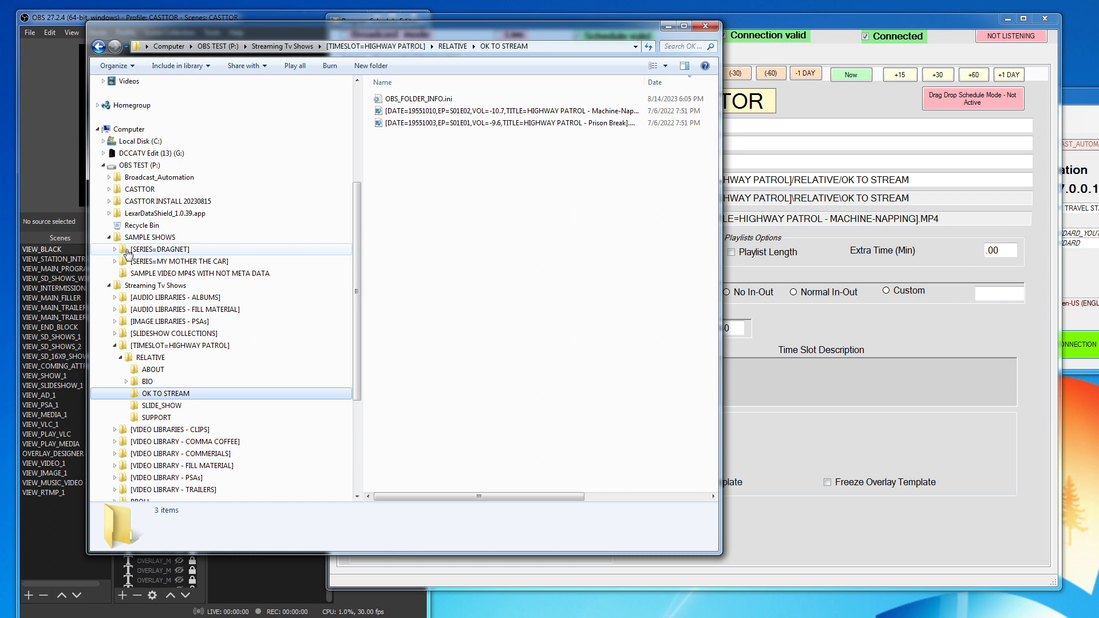
drag(123, 252, 164, 279)
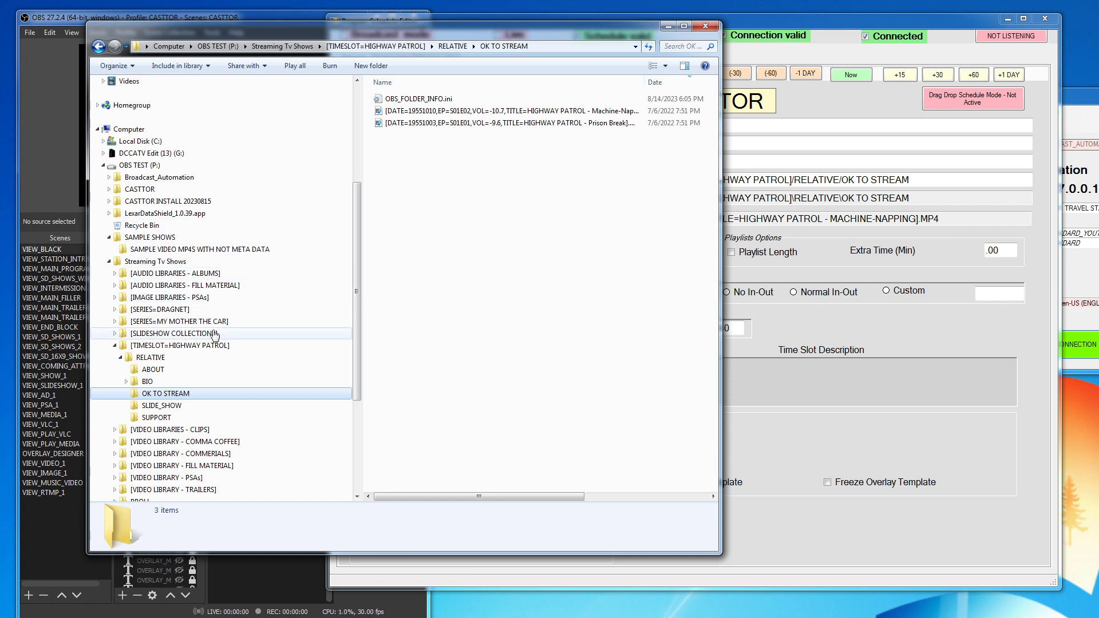
- Expand the [SERIES=DRAGNET] folder structure, and compare the SLIDE_SHOW folders of Highway Patrol and Dragnet
click(115, 310)
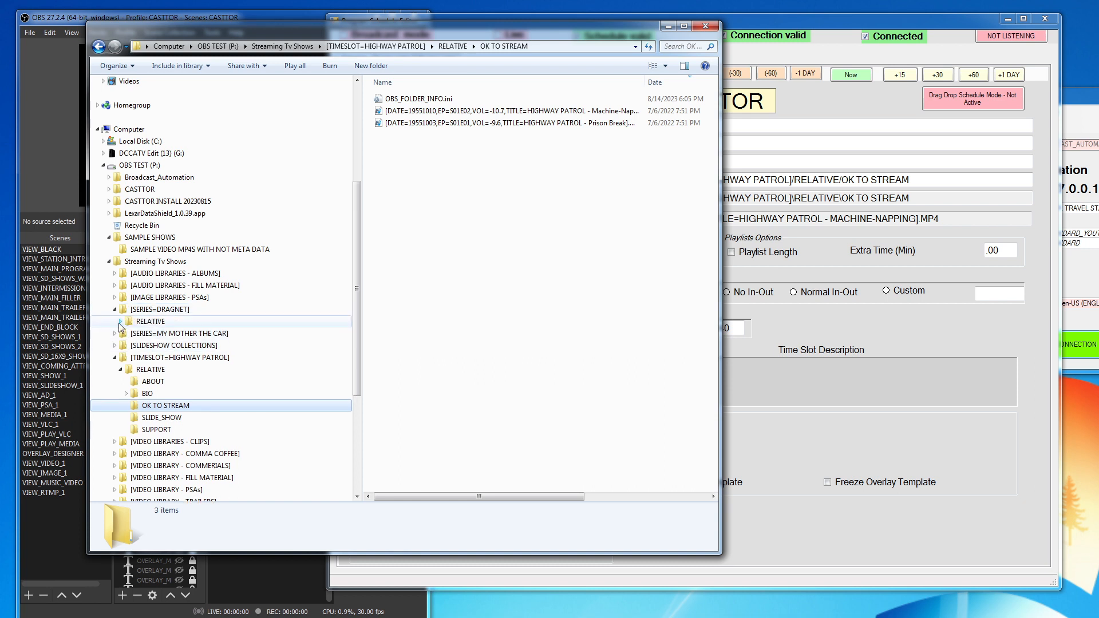
click(119, 321)
drag(357, 290, 353, 350)
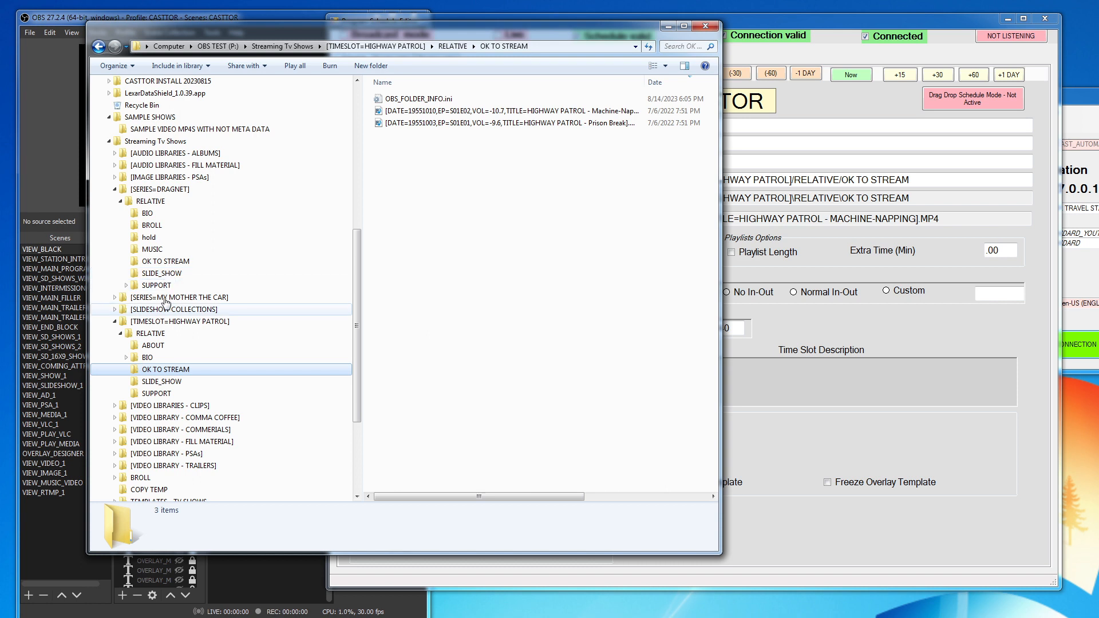
click(166, 381)
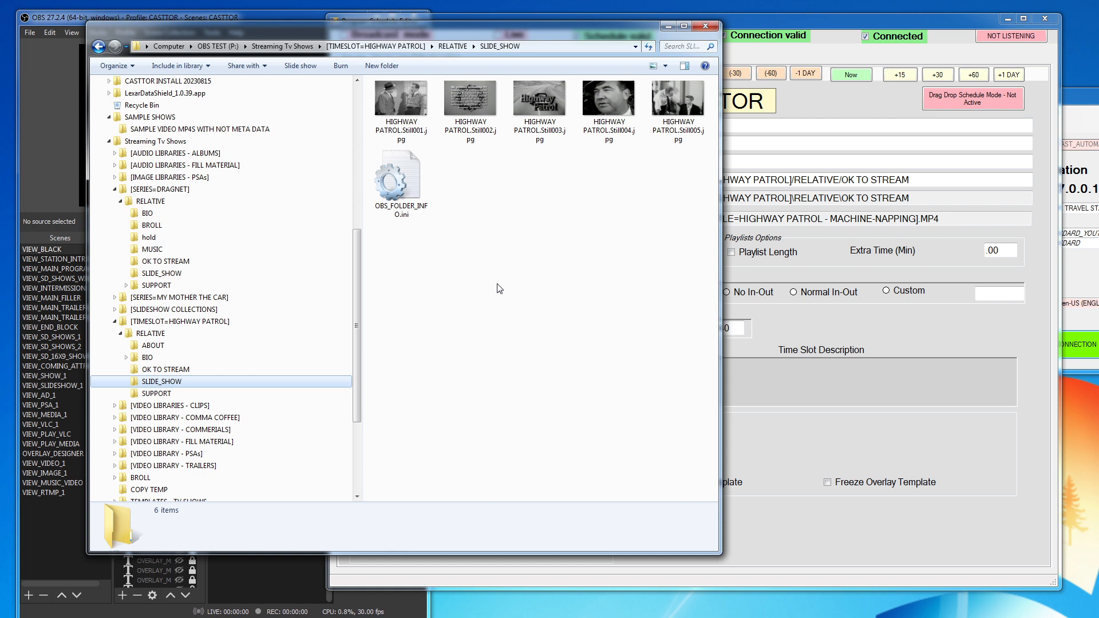
click(155, 274)
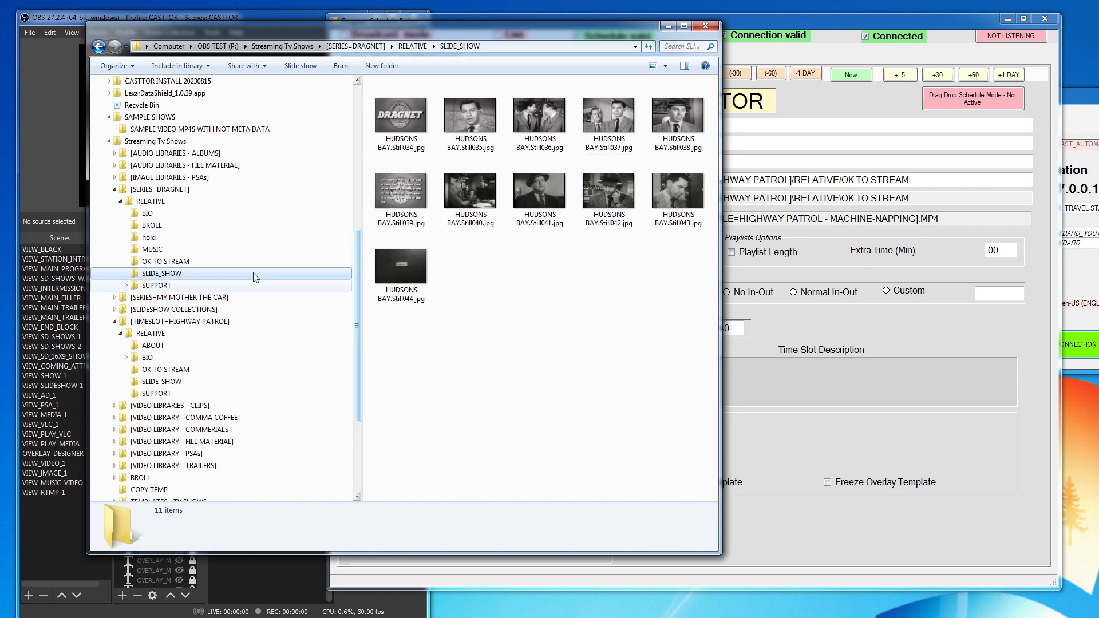
- Expand [SERIES=MY MOTHER THE CAR] down to RELATIVE, view its SLIDE_SHOW images, and collapse the series folders again
click(114, 297)
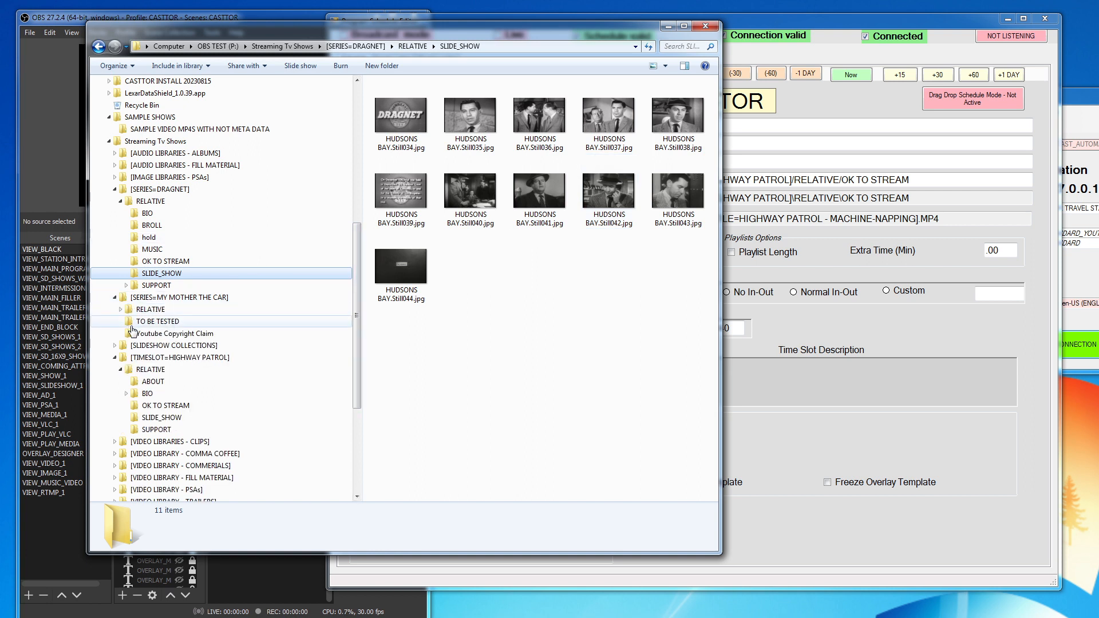
click(121, 310)
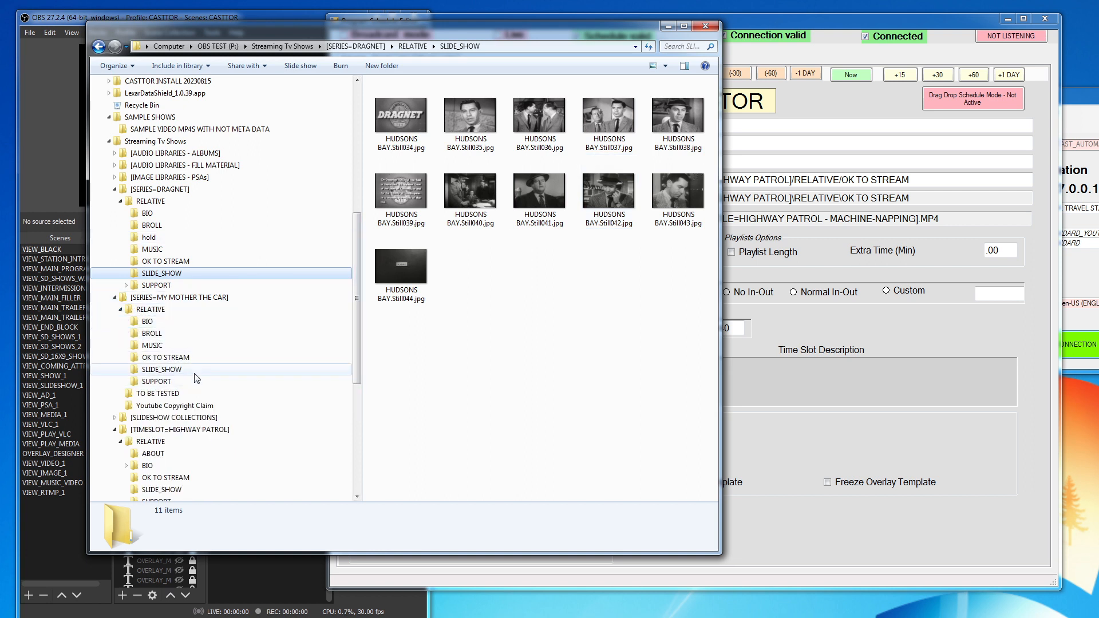
click(170, 371)
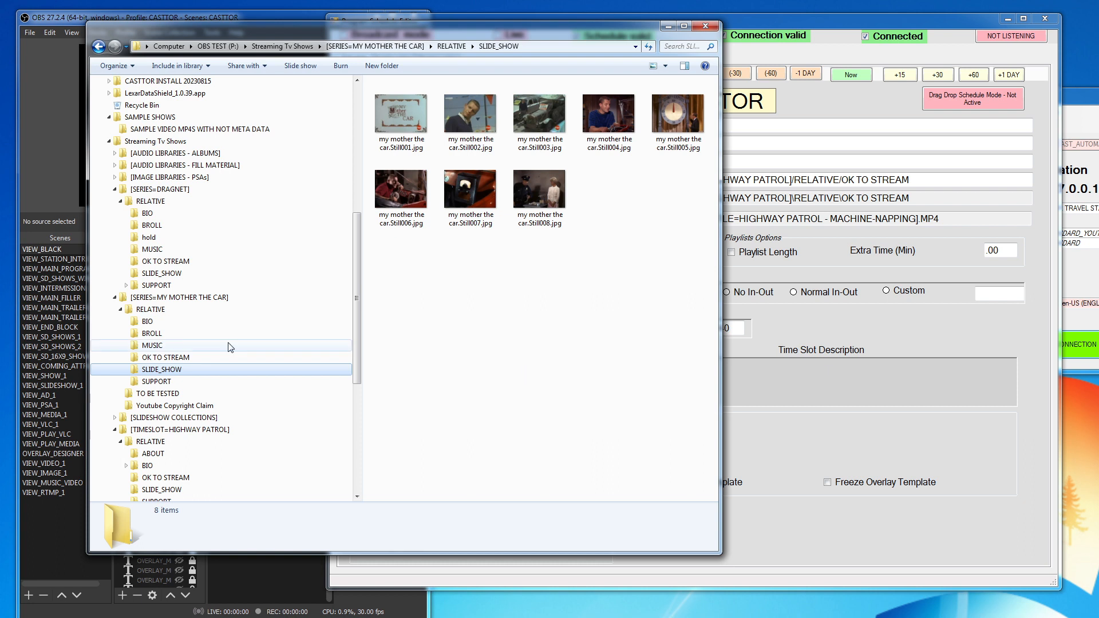
click(115, 293)
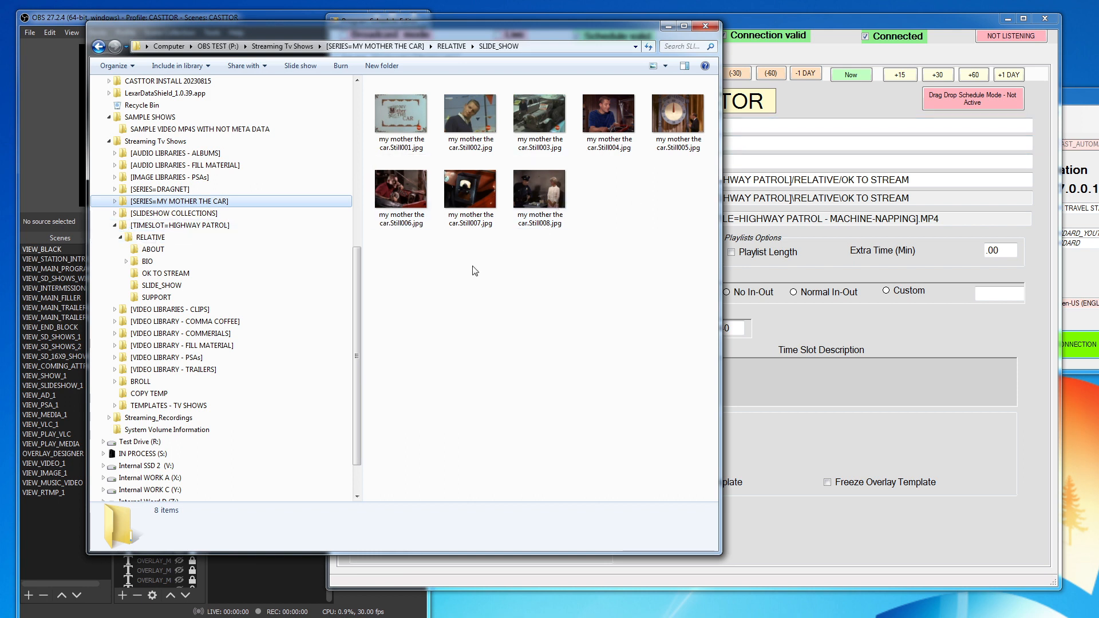
- Examine the contents of the RELATIVE folder and its BIO subfolder in [TIMESLOT=HIGHWAY PATROL]
click(147, 238)
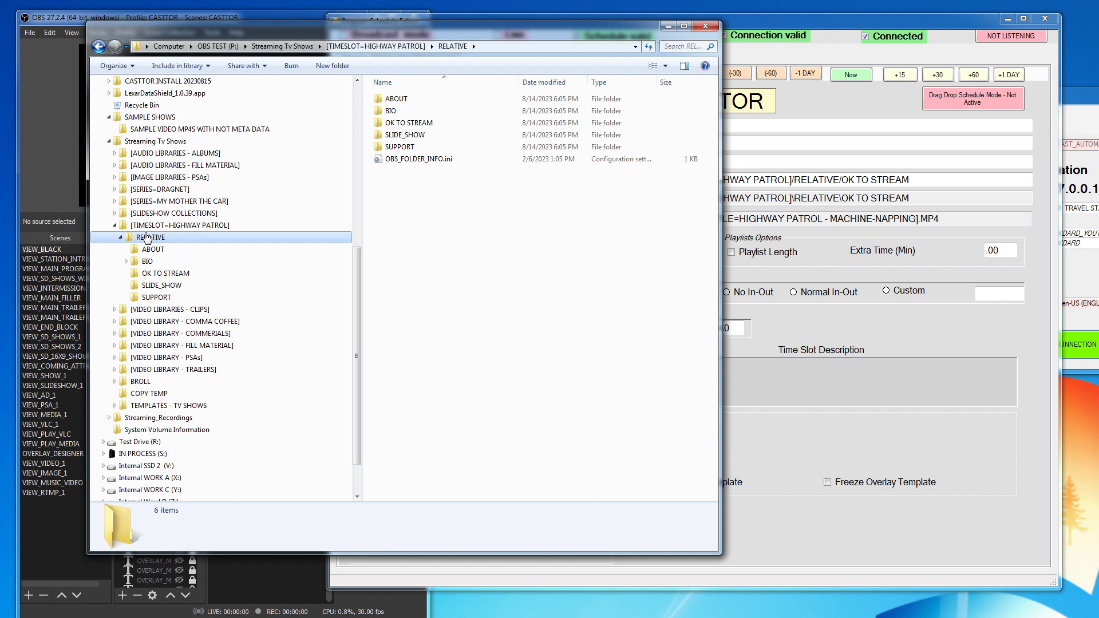
click(115, 226)
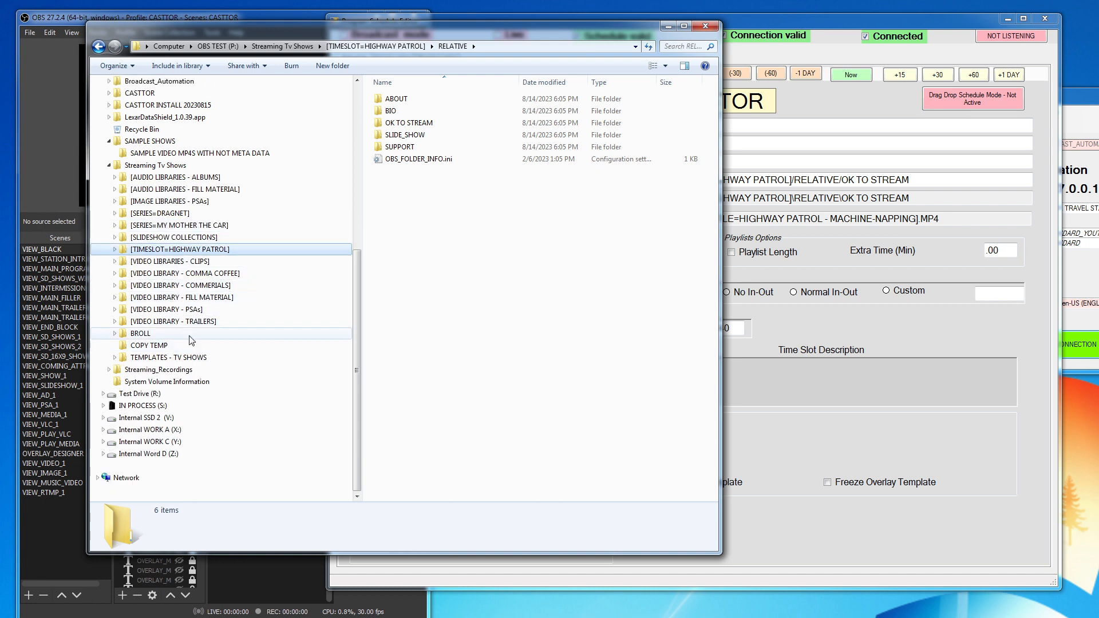
click(115, 250)
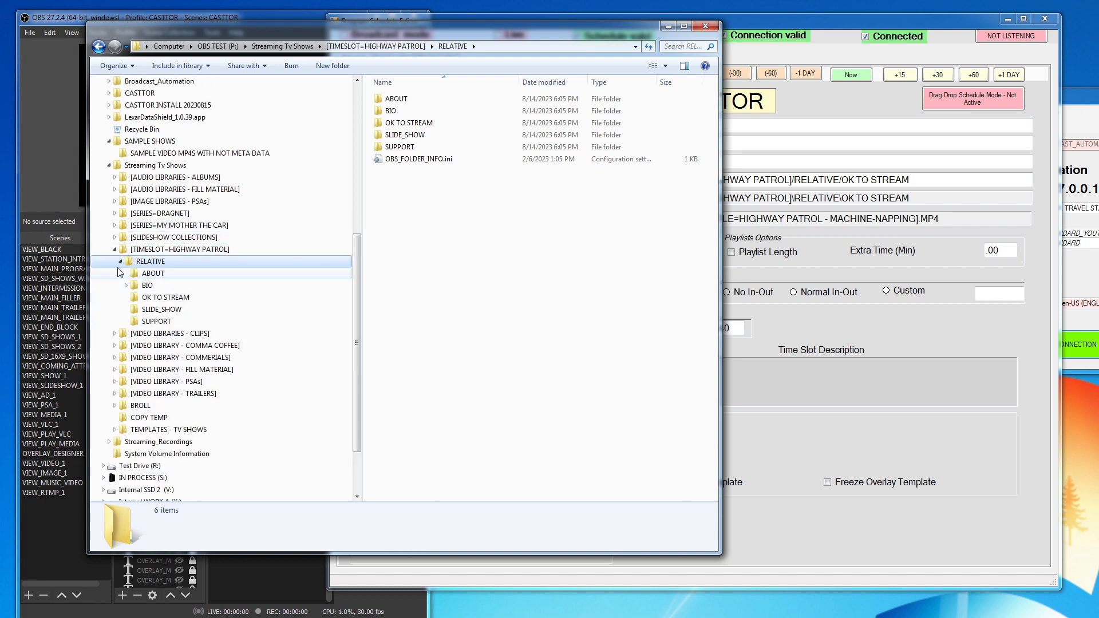
click(147, 286)
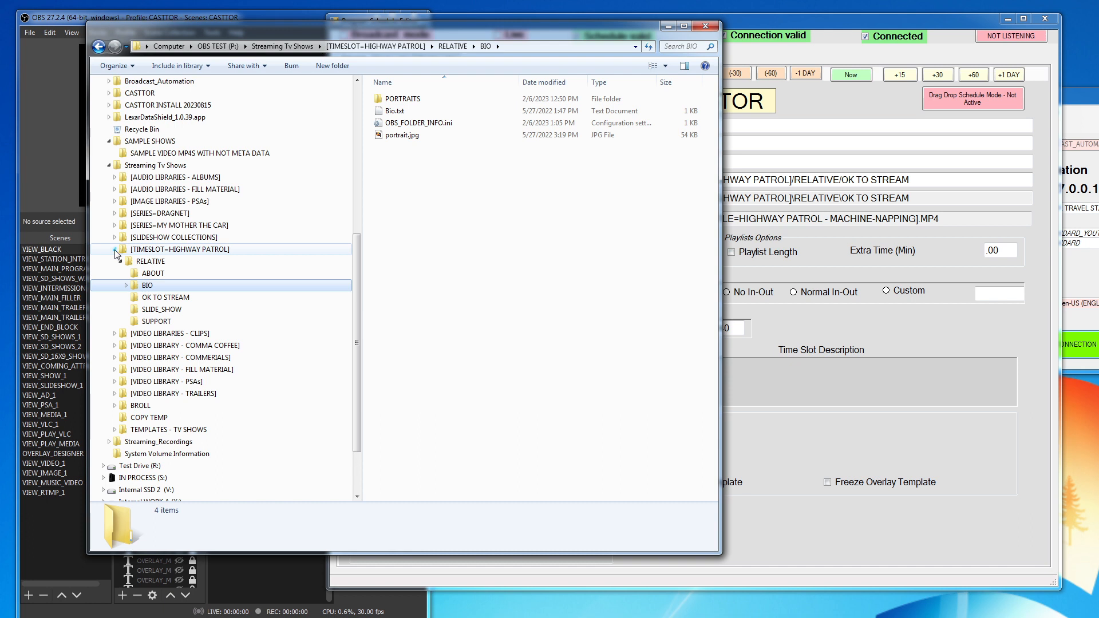
- Read STORYLINE.txt in Highway Patrol's ABOUT folder, and check the metadata files in its SUPPORT folder
click(157, 276)
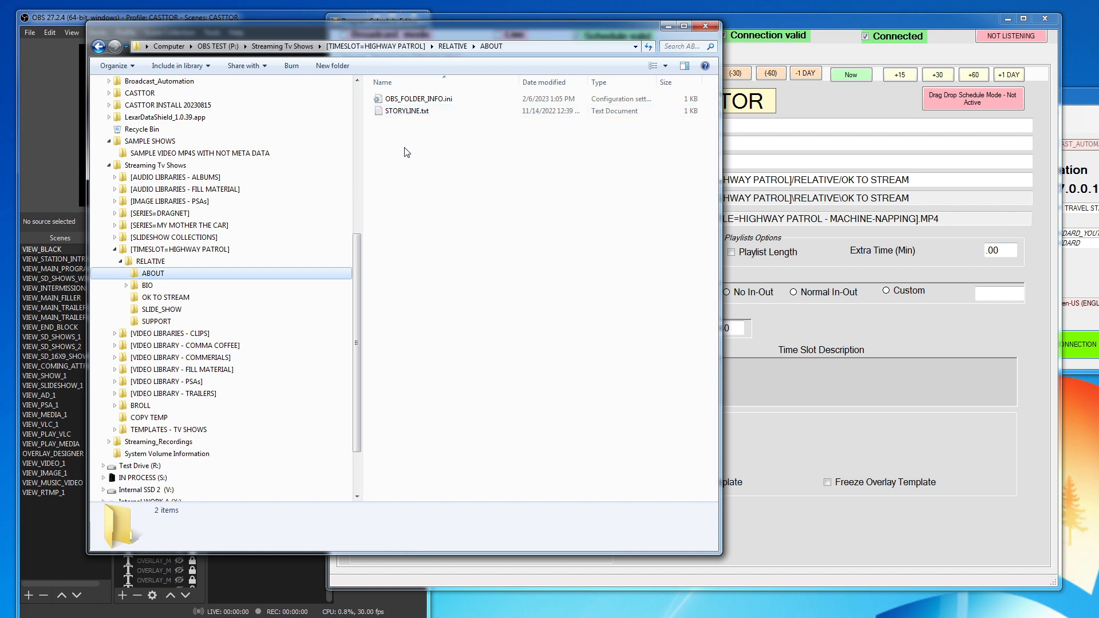
double_click(378, 111)
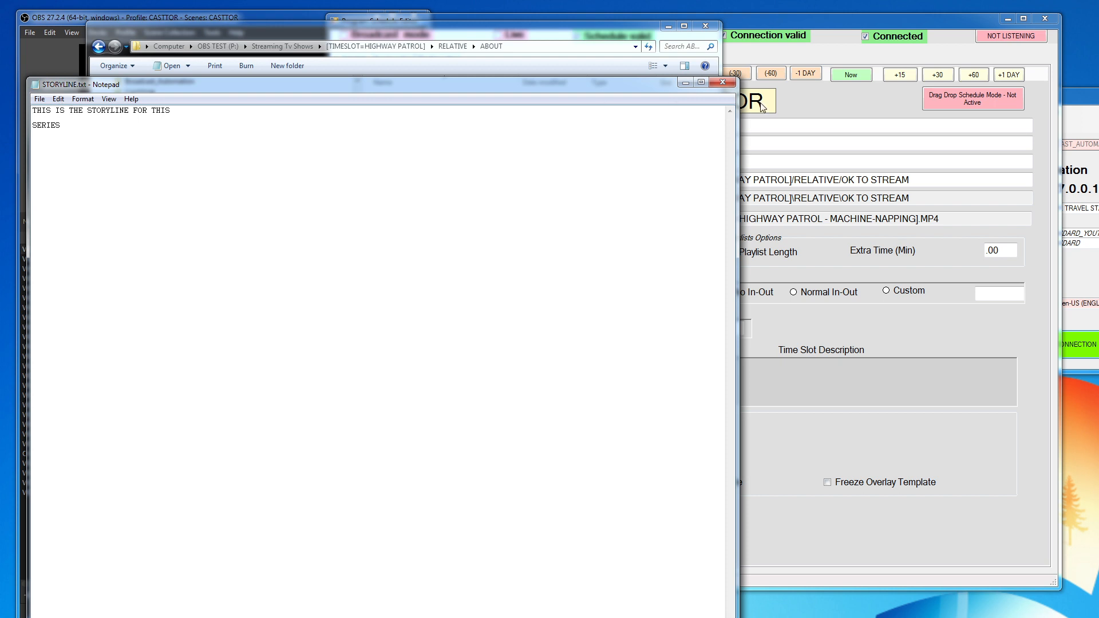
click(722, 82)
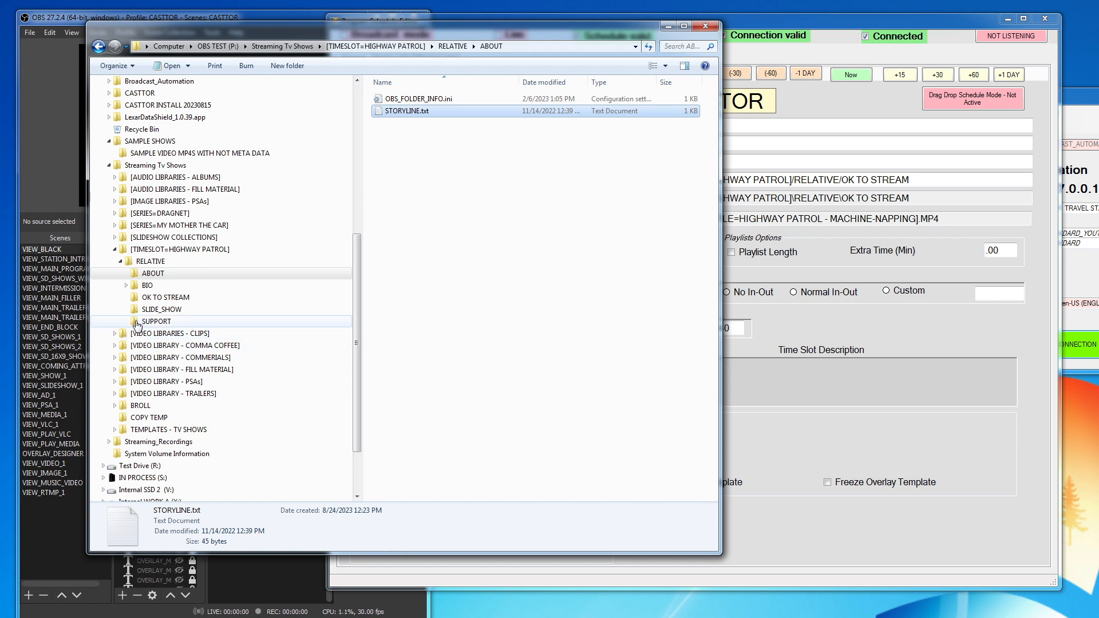
click(137, 324)
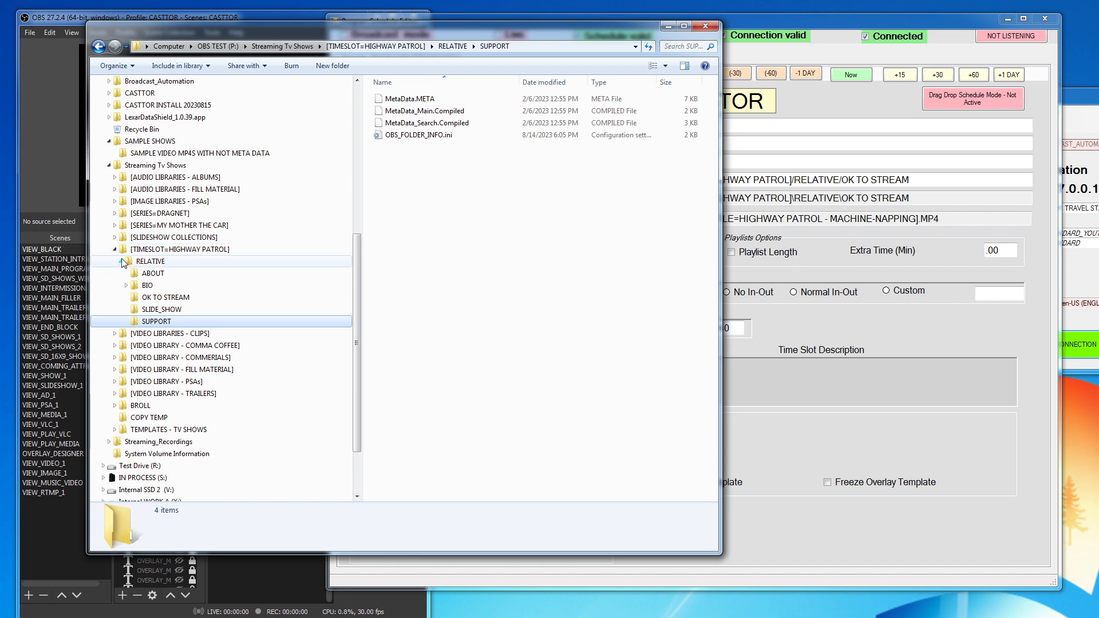
double_click(192, 253)
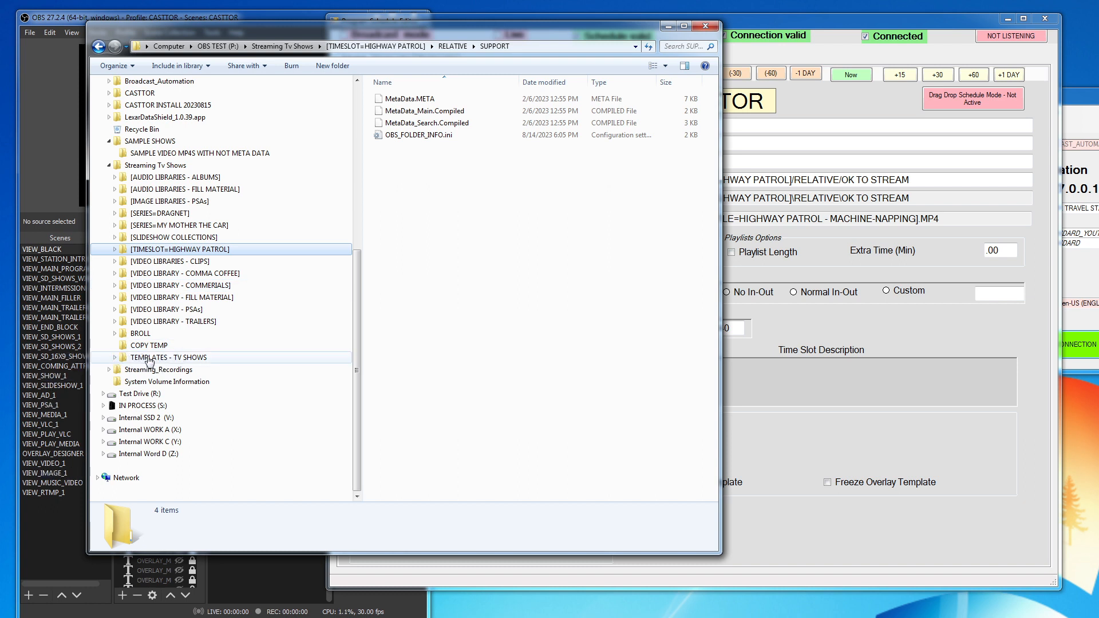
- Copy the [TIMESLOT=TEMPLATE SIMPLE SHOW] folder from TEMPLATES - TV SHOWS into Streaming Tv Shows
click(115, 358)
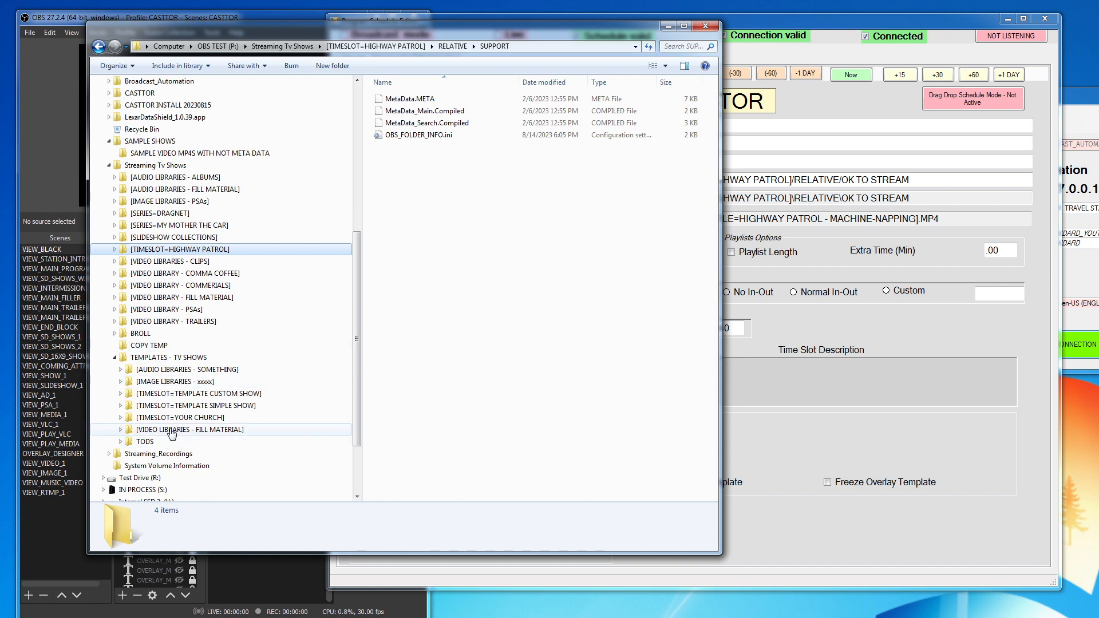
click(121, 405)
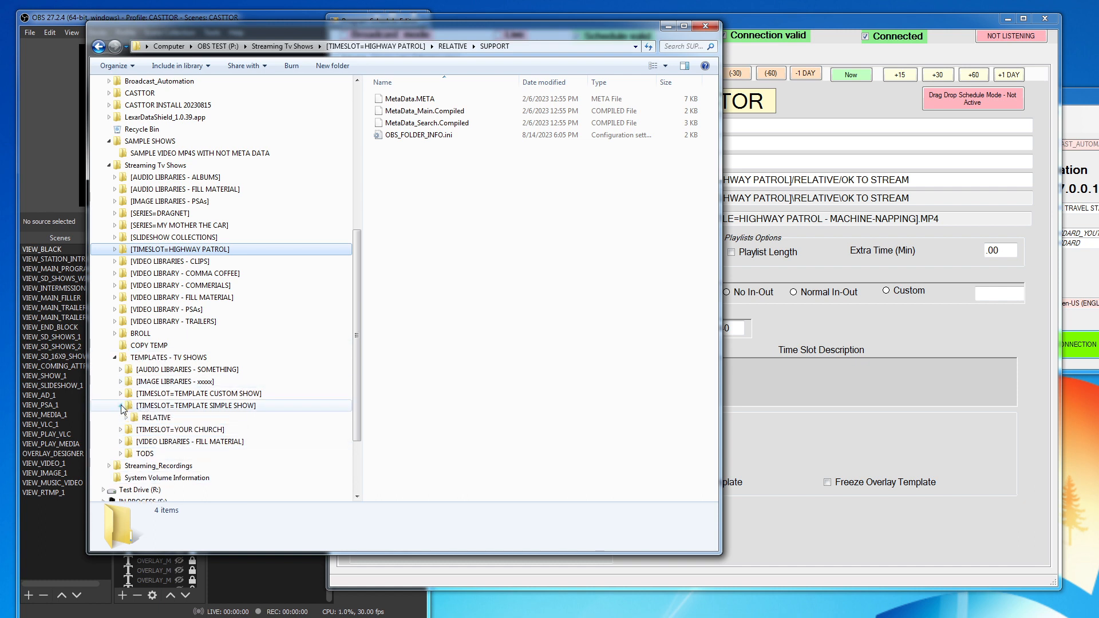
click(126, 417)
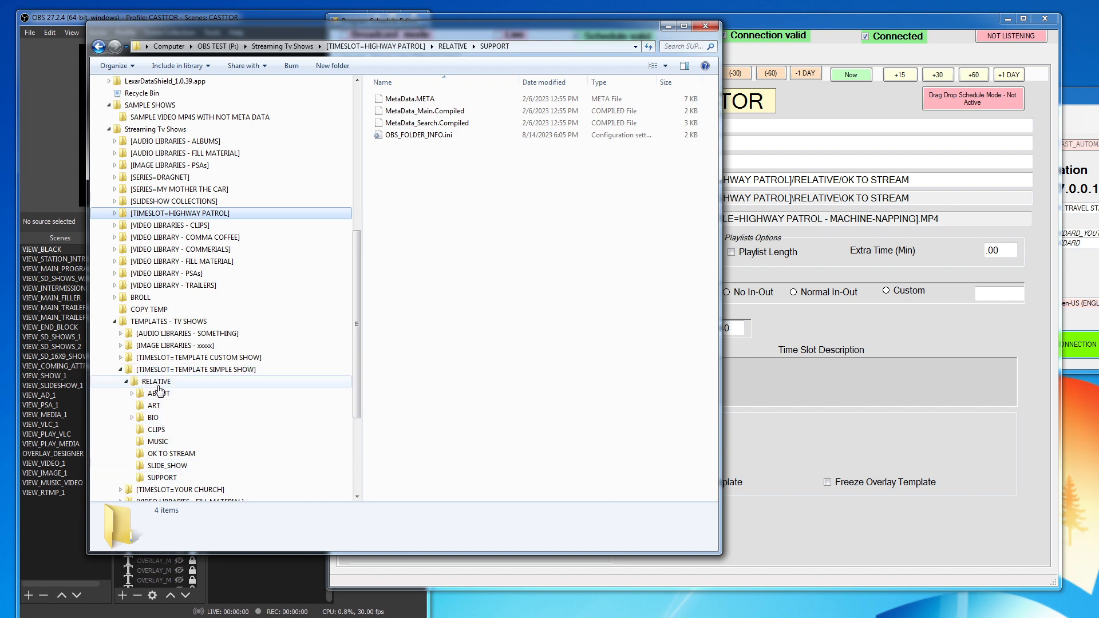
click(161, 454)
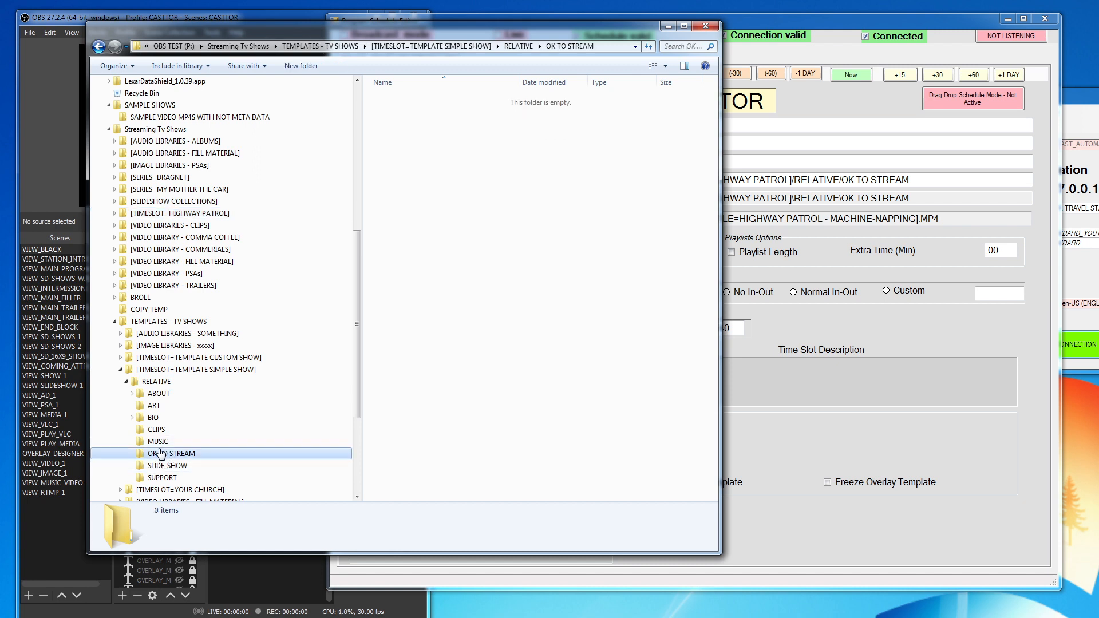
click(152, 371)
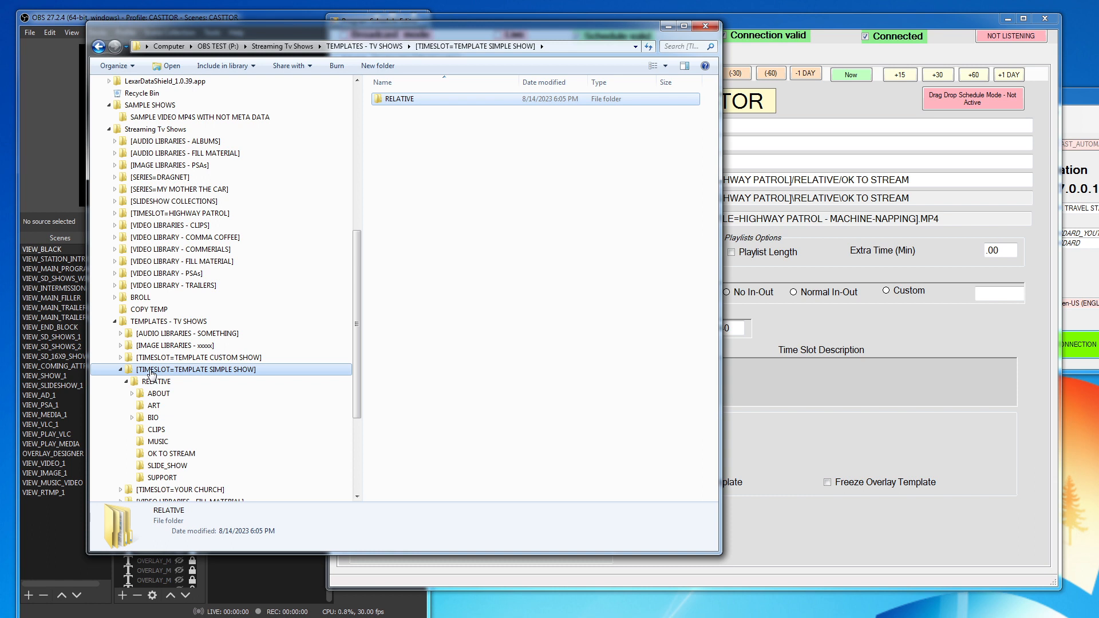
click(150, 131)
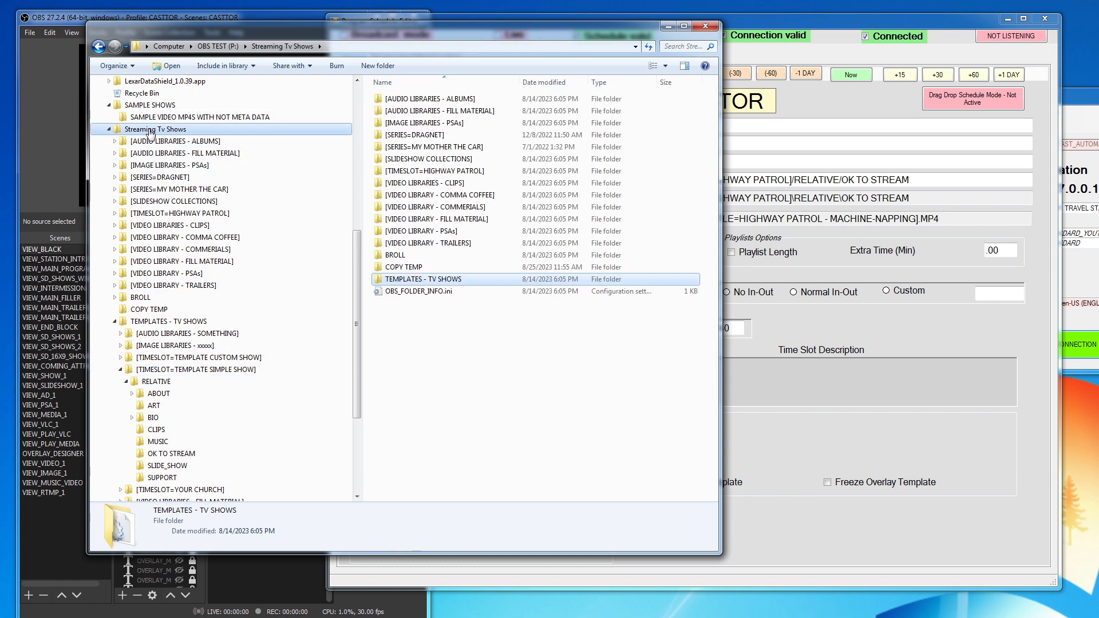
key(ctrl+v)
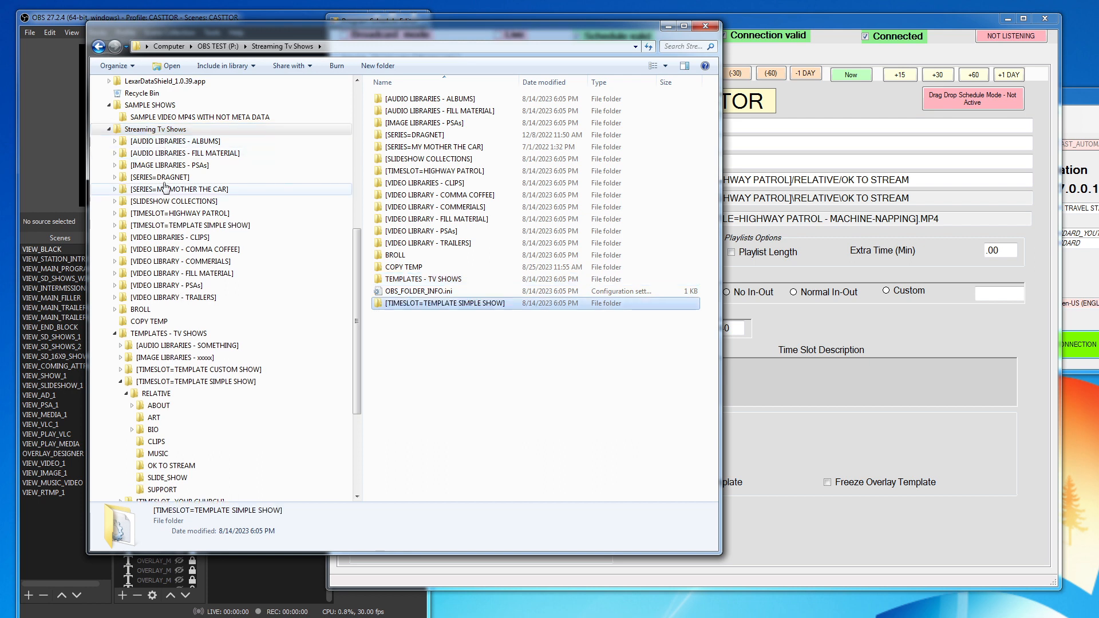
- Rename the copied template folder in Streaming Tv Shows as [TIMESLOT=MY SHOW]
click(171, 227)
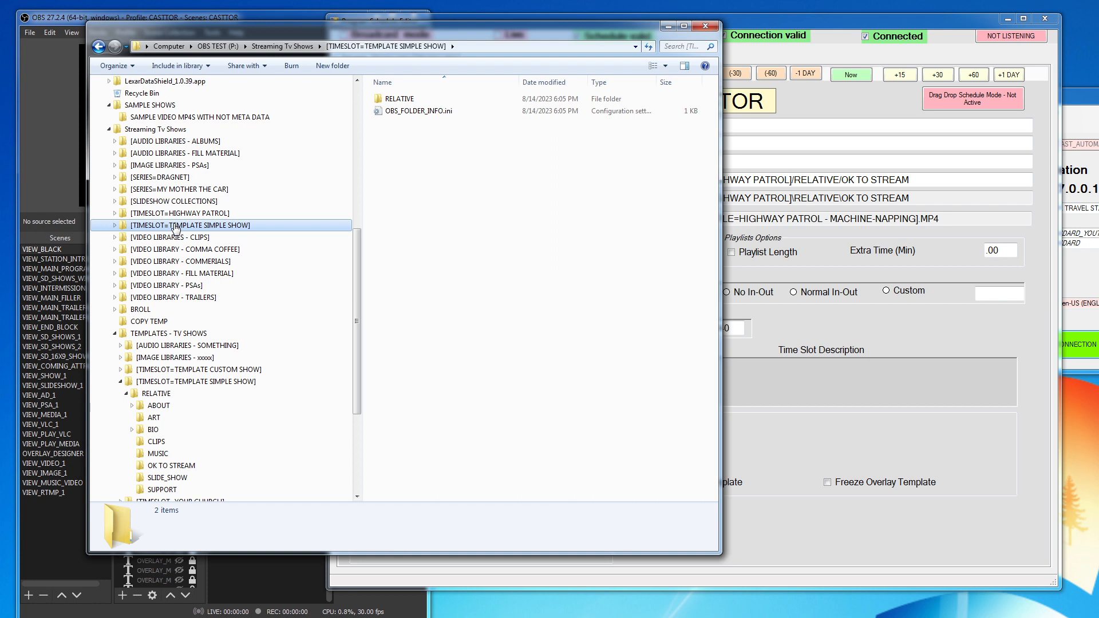
right_click(175, 228)
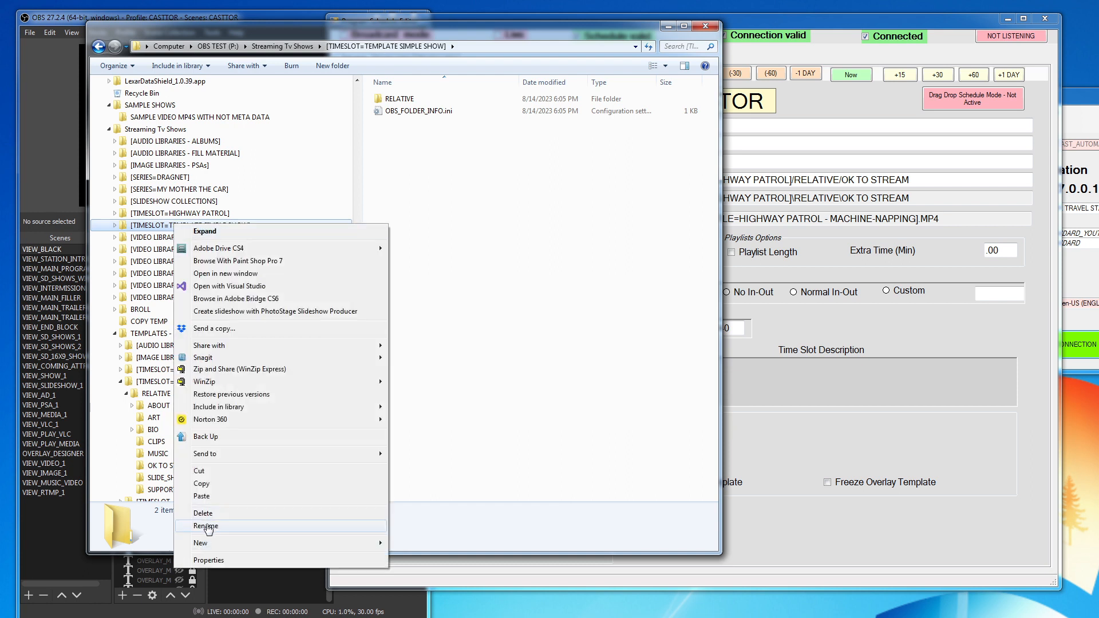
click(205, 526)
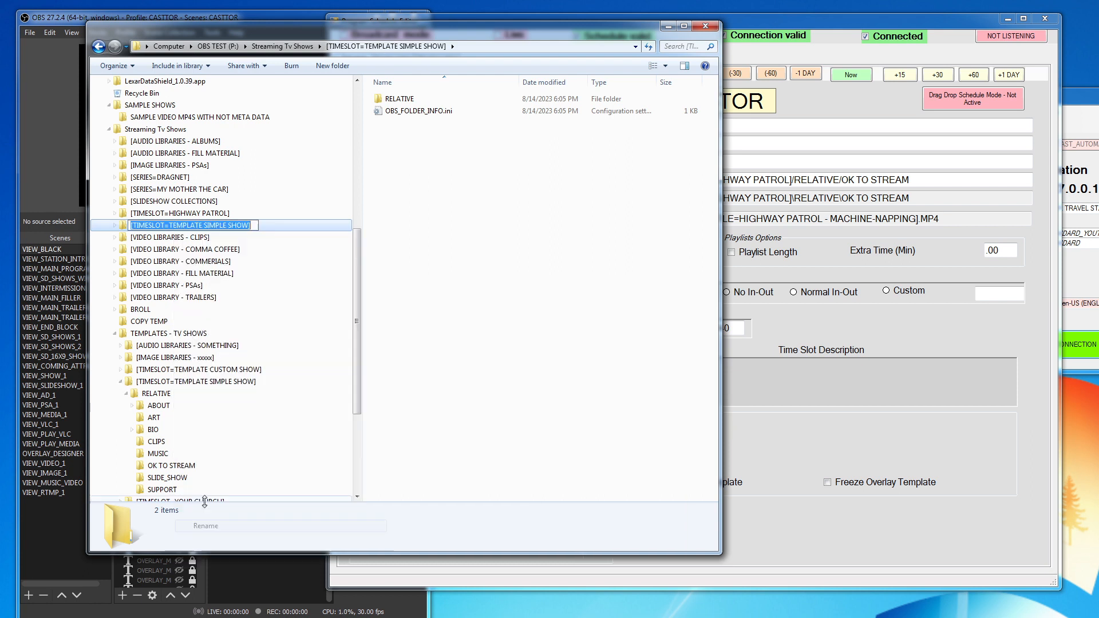
click(174, 227)
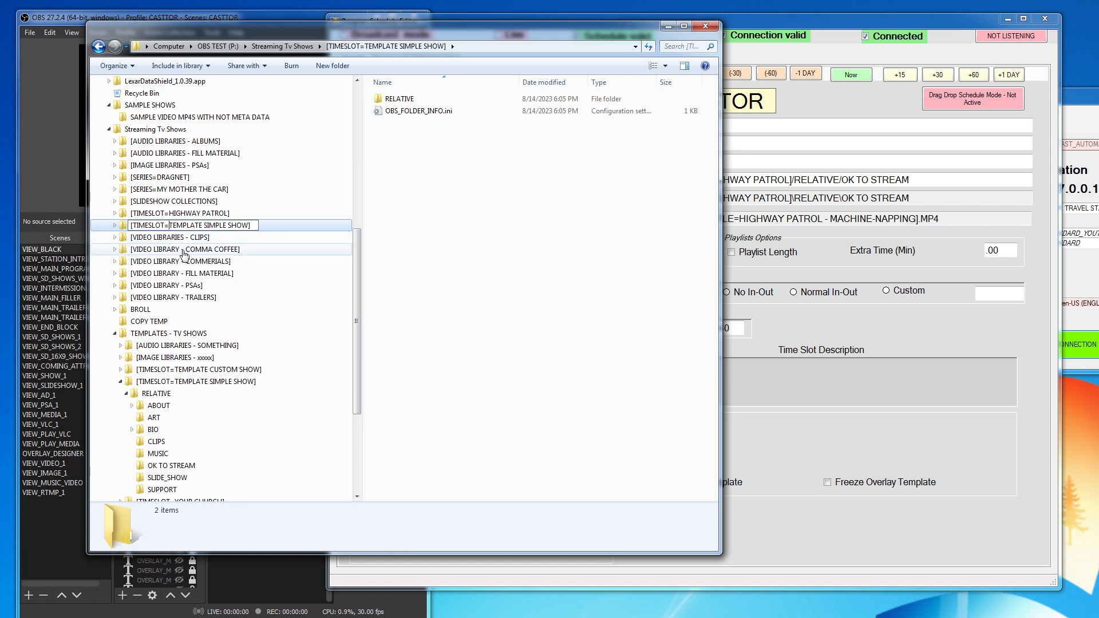
text(MY SHOW)
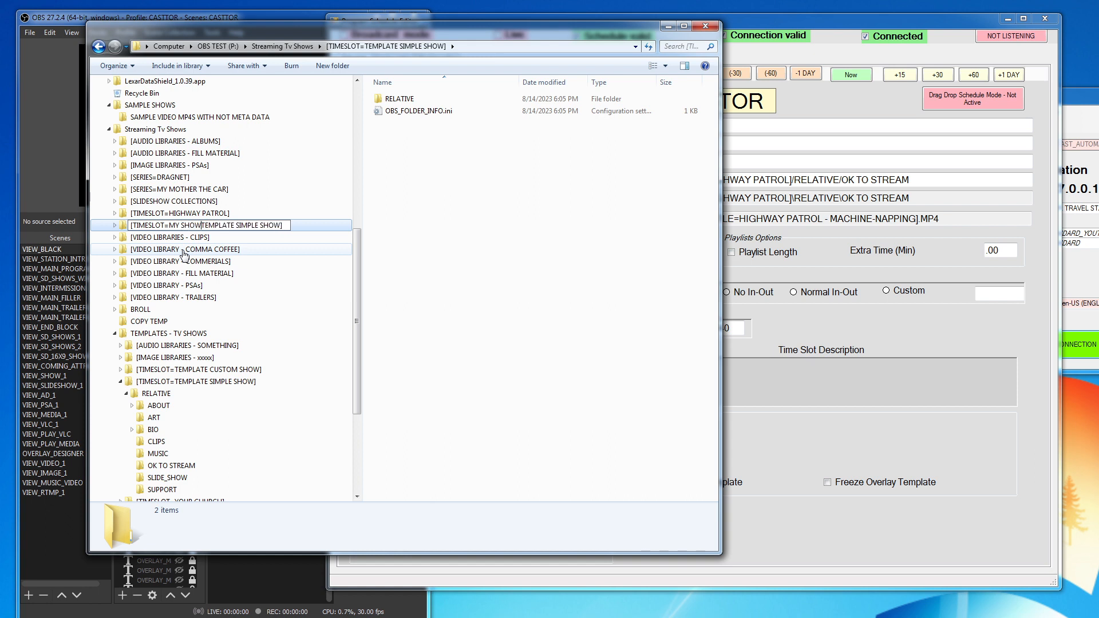
key(Delete)
key(Delete)
key(Delete)
key(Delete)
key(Delete)
key(Delete)
key(Delete)
key(Delete)
key(Delete)
key(Delete)
key(Delete)
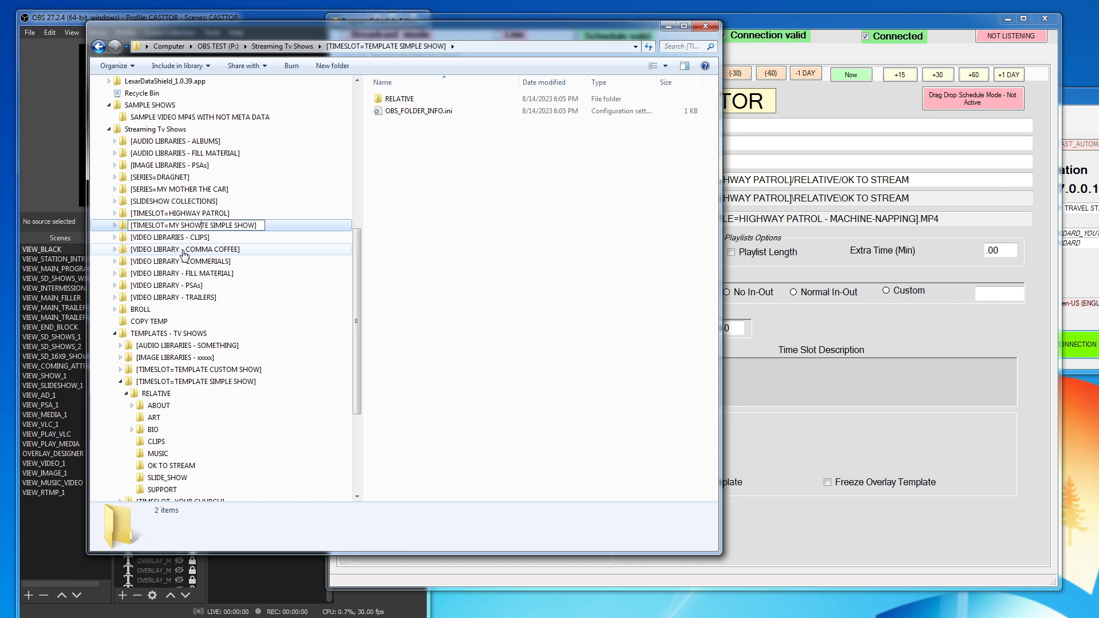
key(BackSpace)
key(BackSpace)
key(BackSpace)
key(BackSpace)
key(BackSpace)
key(BackSpace)
key(Return)
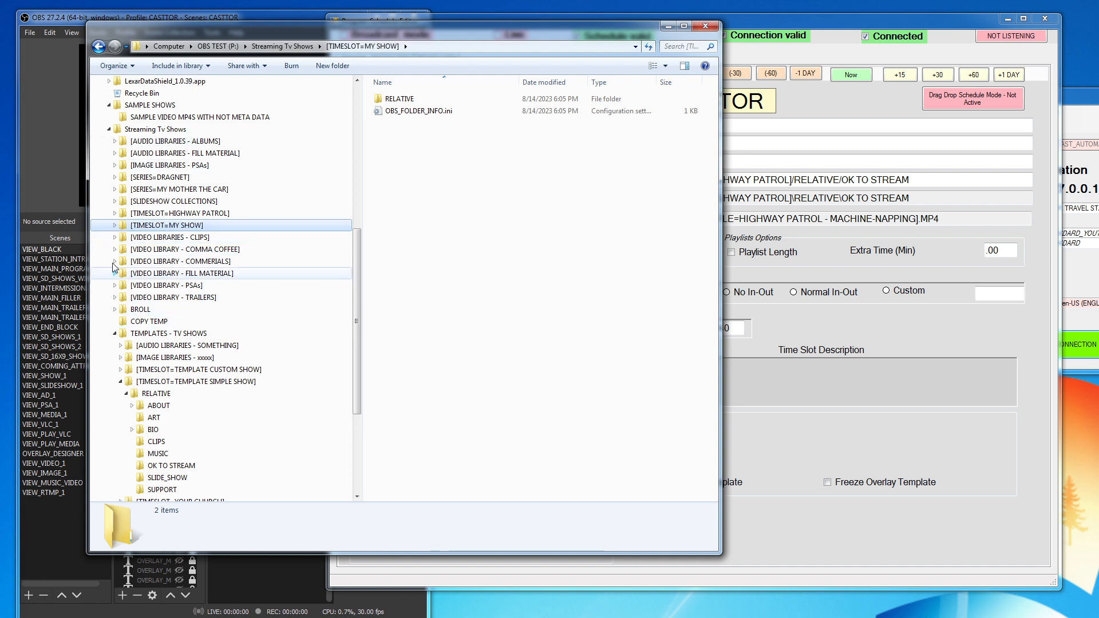
- Collapse TEMPLATES - TV SHOWS, and expand [TIMESLOT=MY SHOW] down to RELATIVE to check its OK TO STREAM folder
click(114, 333)
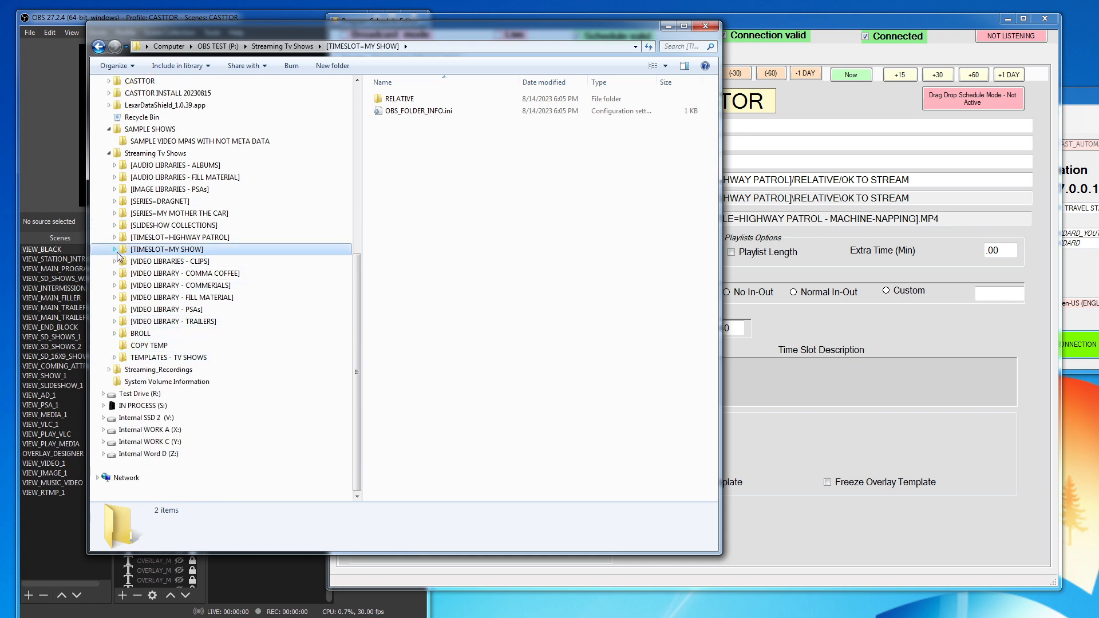
click(114, 248)
scroll(153, 304, down, 4)
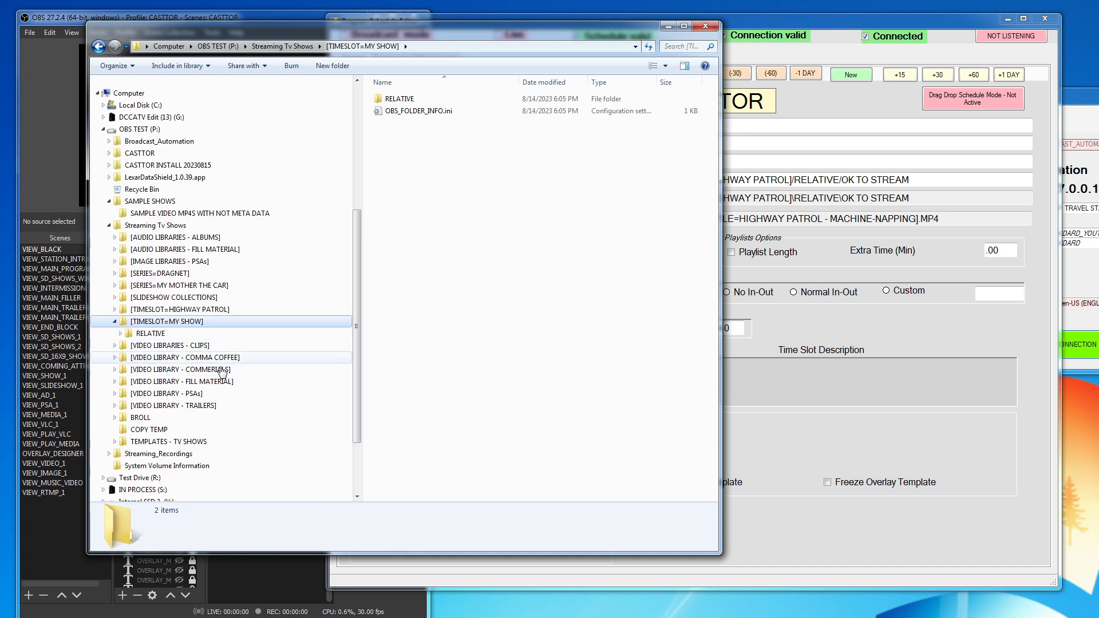
click(120, 334)
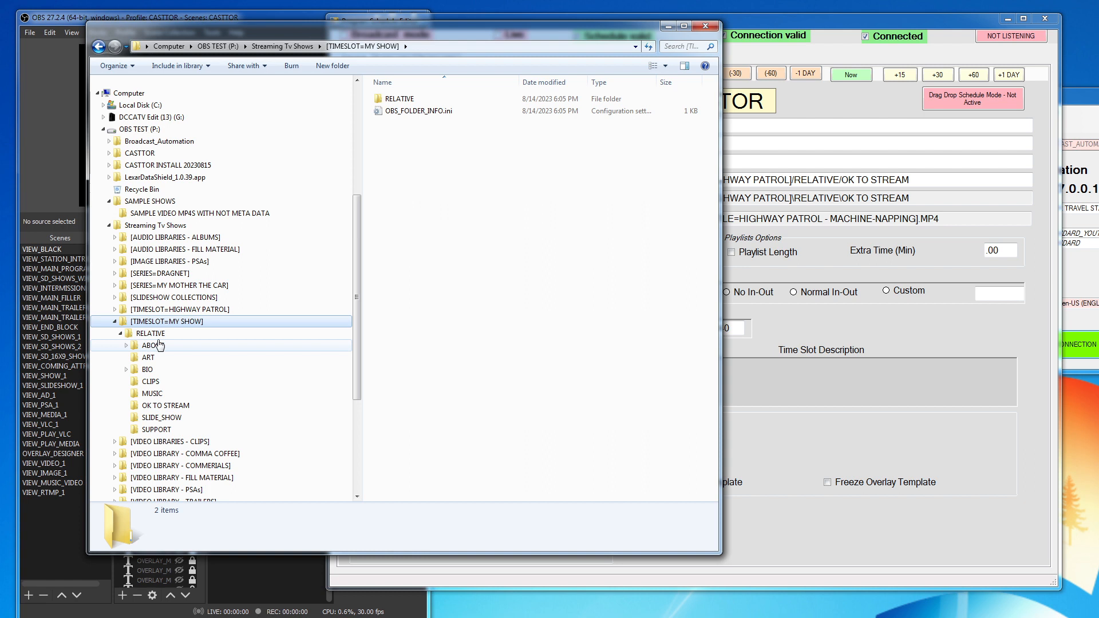
click(170, 405)
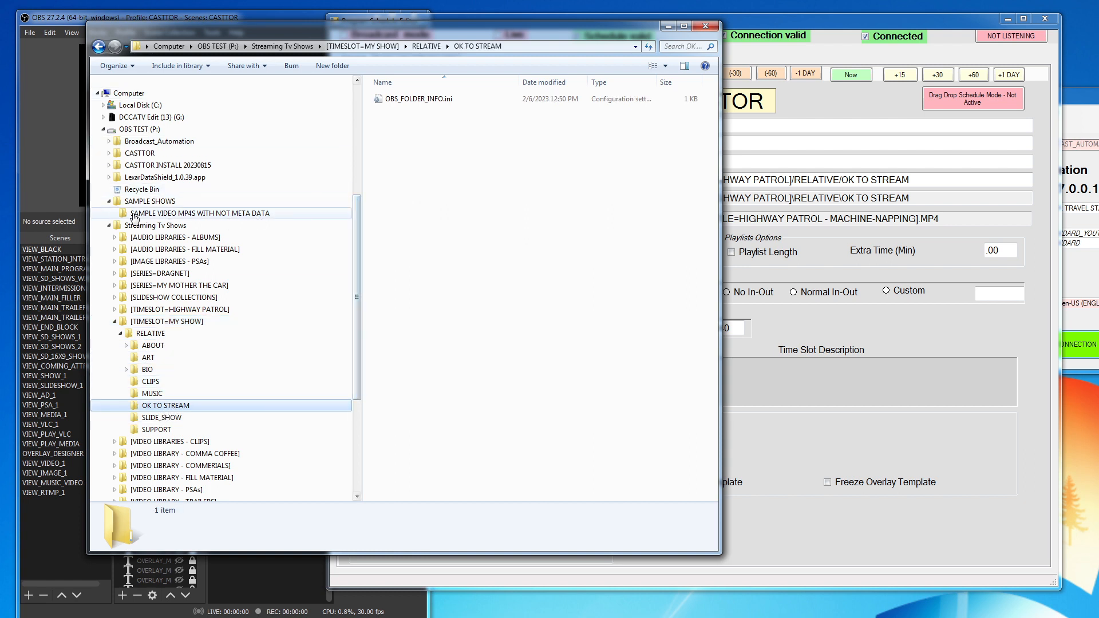
- Copy Dragnet - The Big Rod.mp4 from SAMPLE VIDEO MP4S WITH NOT META DATA into the OK TO STREAM folder of [TIMESLOT=MY SHOW]
click(163, 217)
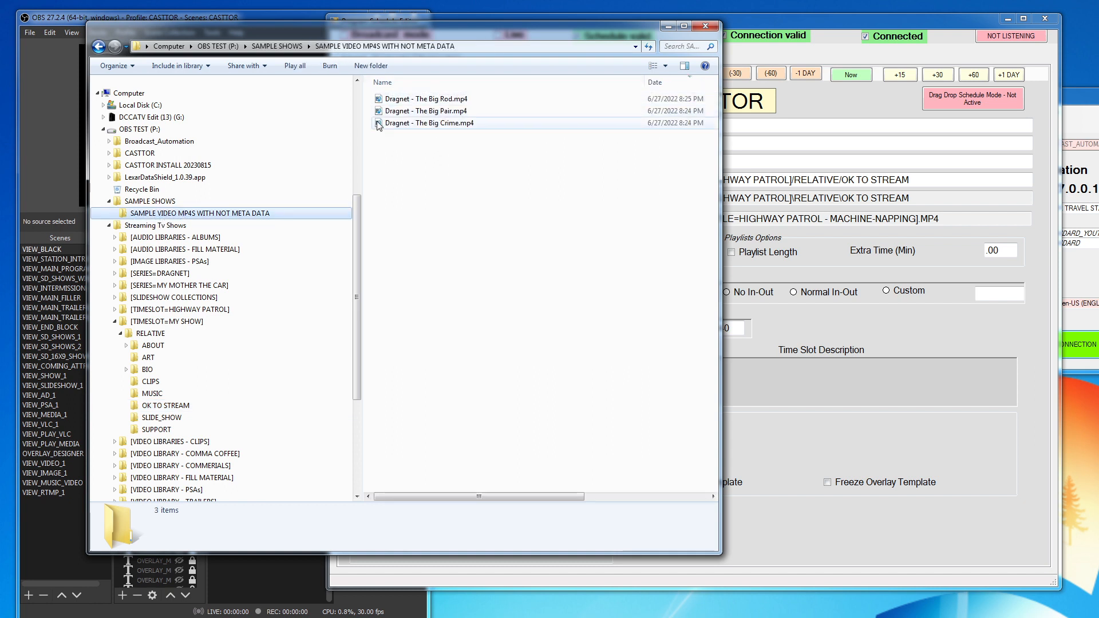
click(416, 101)
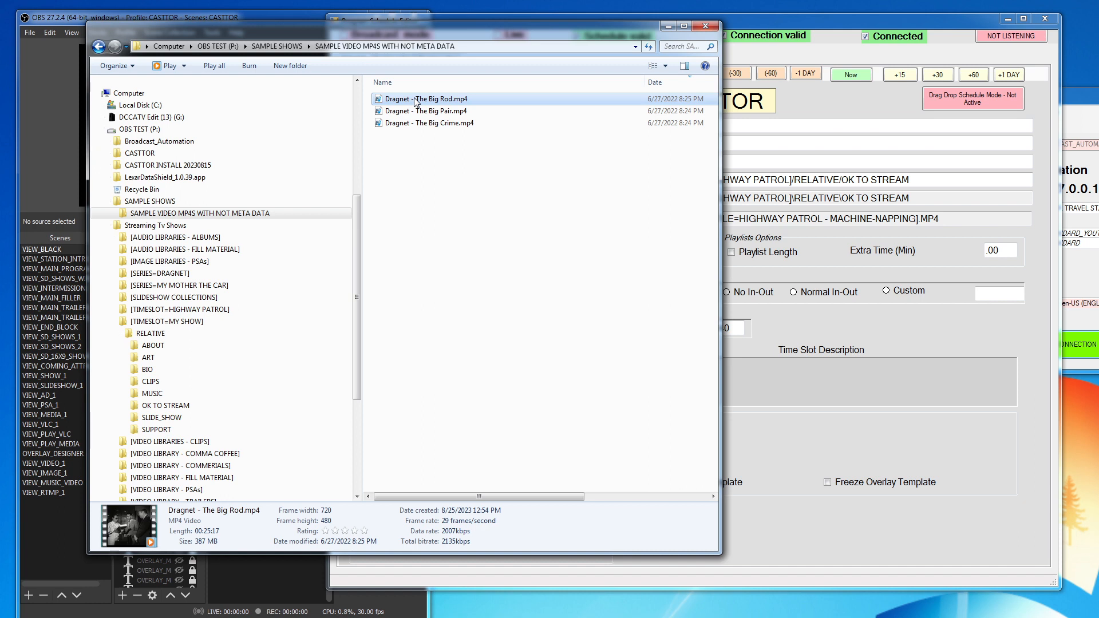
click(175, 406)
click(413, 355)
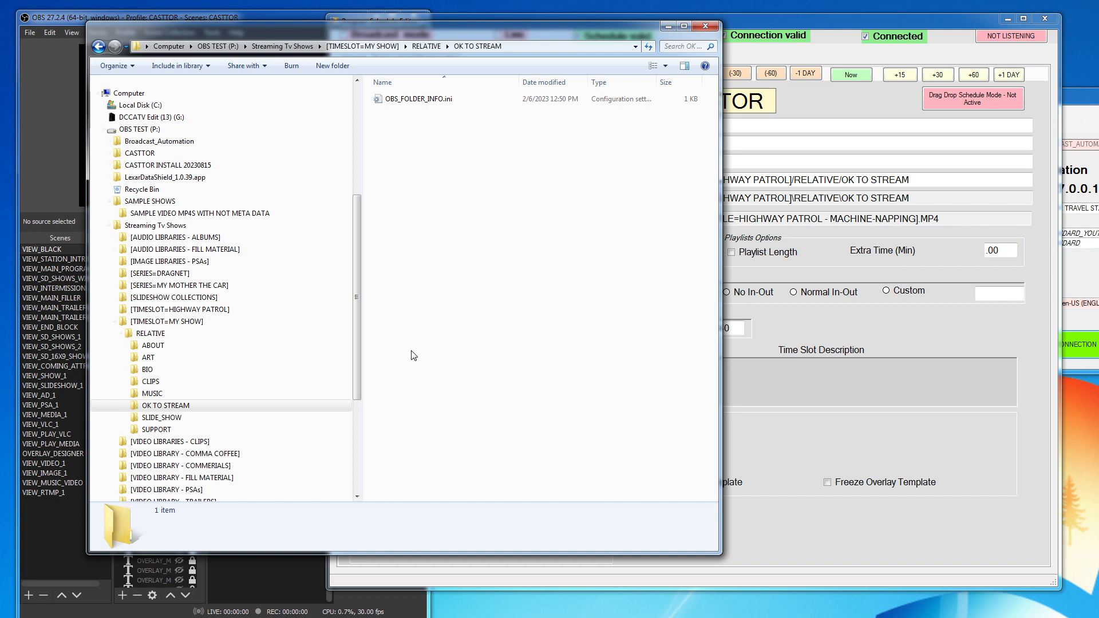
key(ctrl+v)
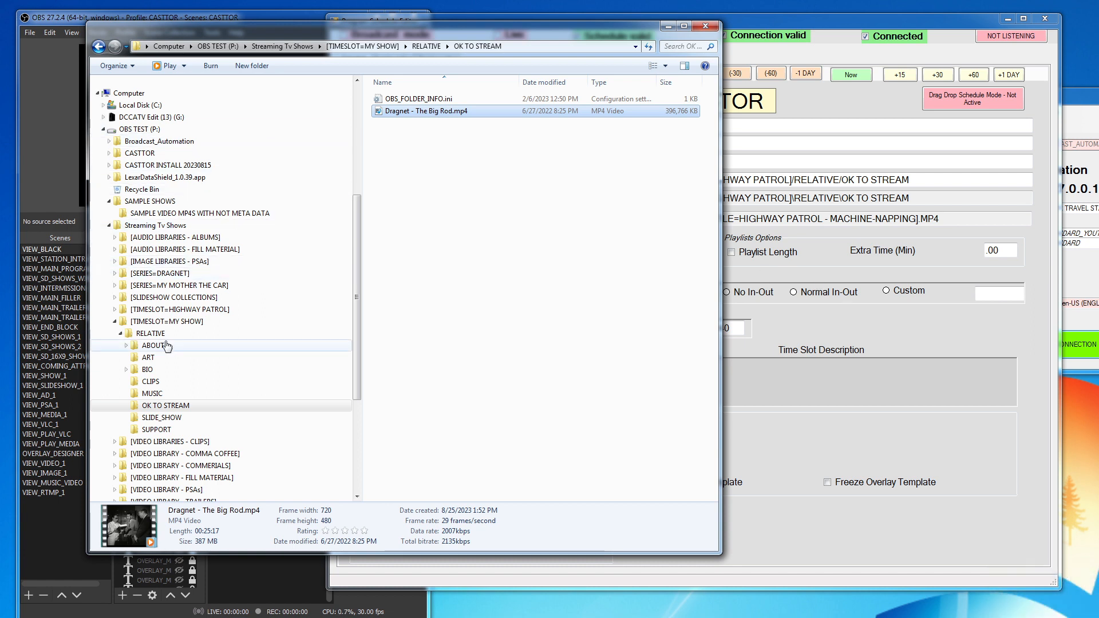
- Copy Dragnet - The Big Pair.mp4 and Dragnet - The Big Crime.mp4 into the OK TO STREAM folder of [TIMESLOT=MY SHOW], and delete its OBS_FOLDER_INFO.ini
click(154, 216)
click(434, 112)
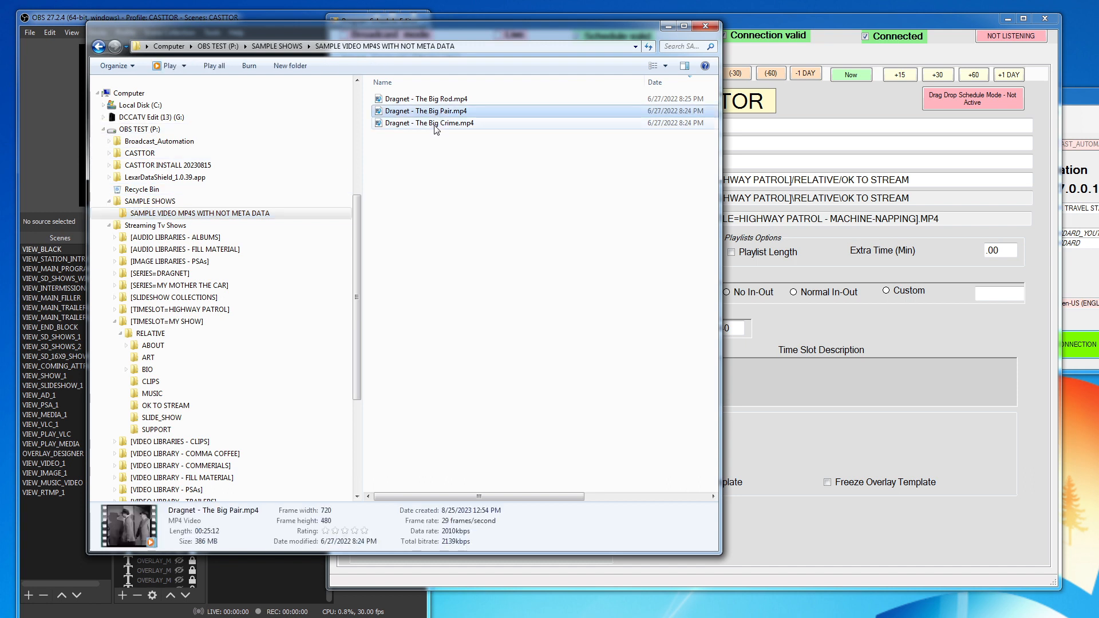
ctrl+click(436, 123)
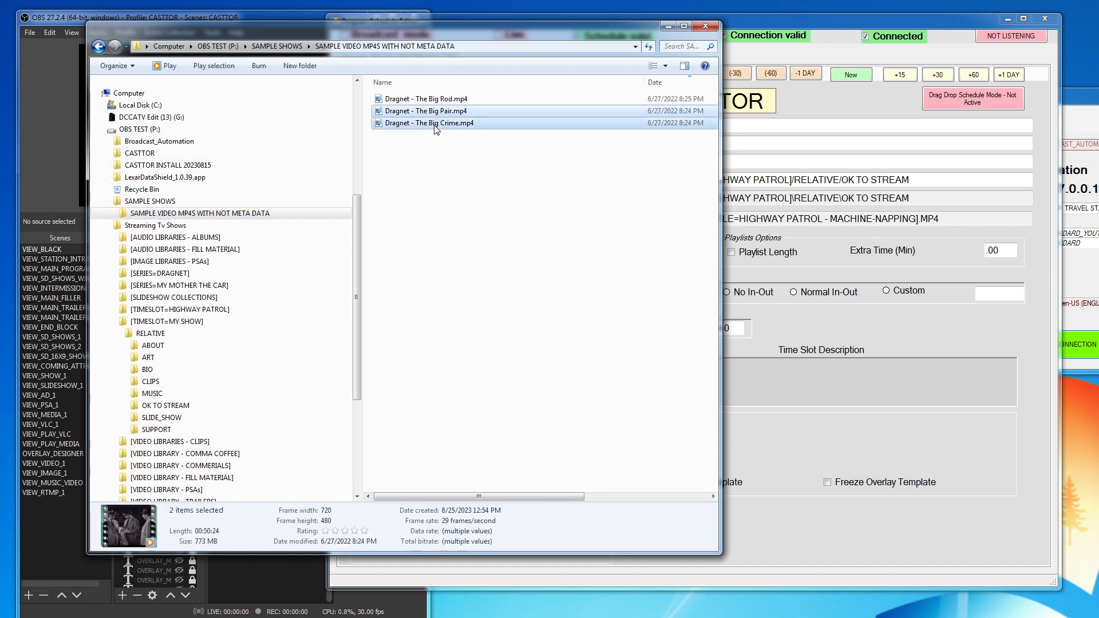
click(436, 137)
click(425, 111)
ctrl+click(425, 125)
click(175, 406)
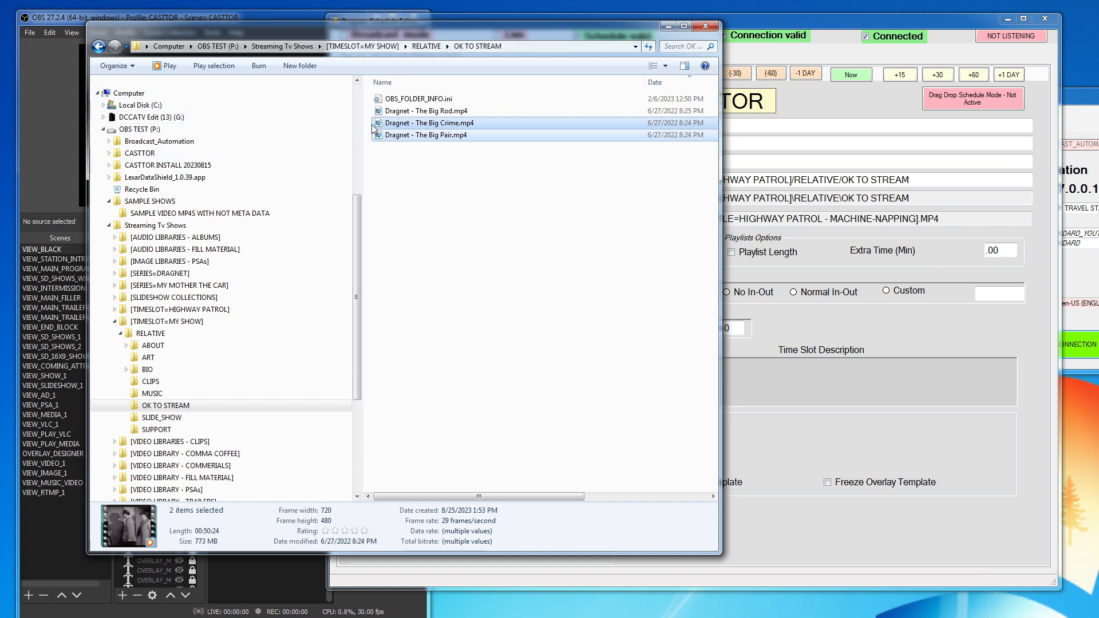
click(379, 99)
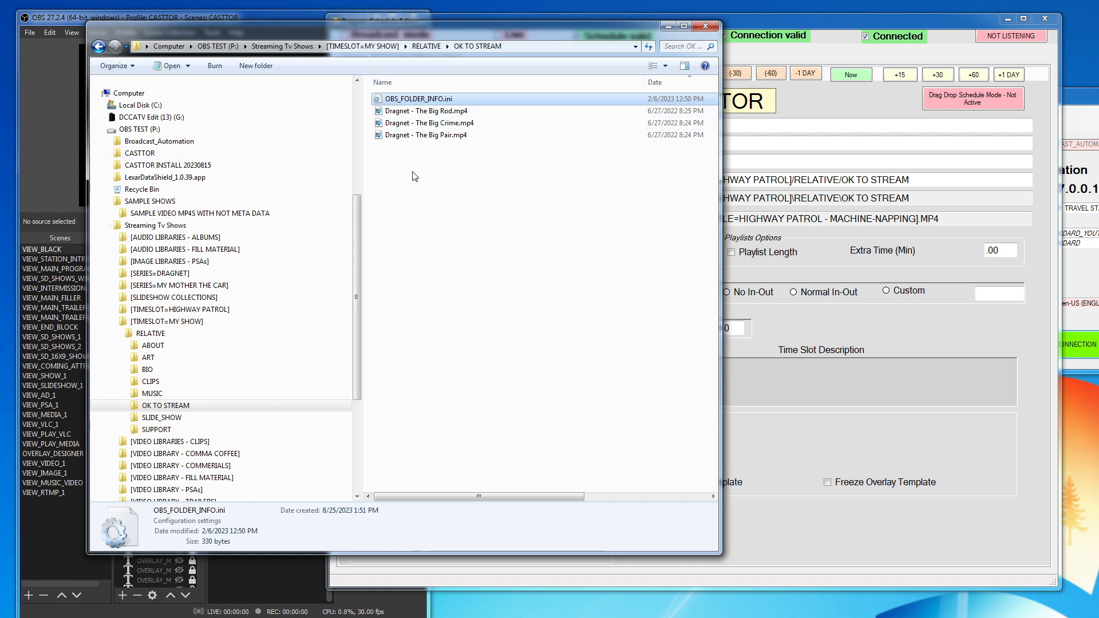
key(Delete)
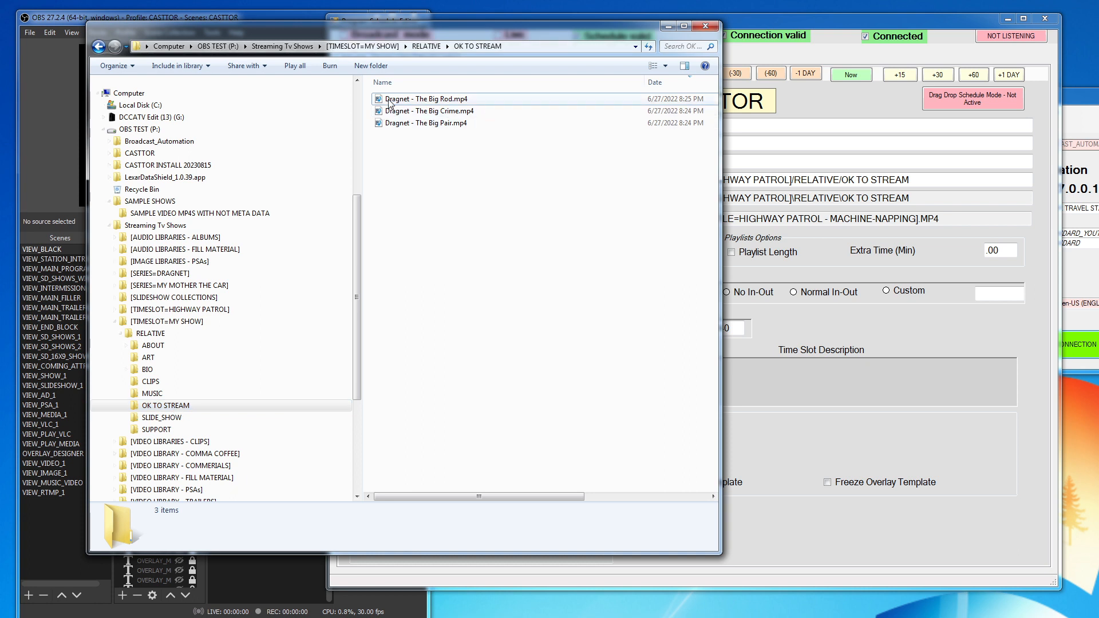
- Set the schedule's Program/Directory to play to the OK TO STREAM folder of [TIMESLOT=MY SHOW]
drag(538, 32, 846, 246)
drag(798, 25, 617, 15)
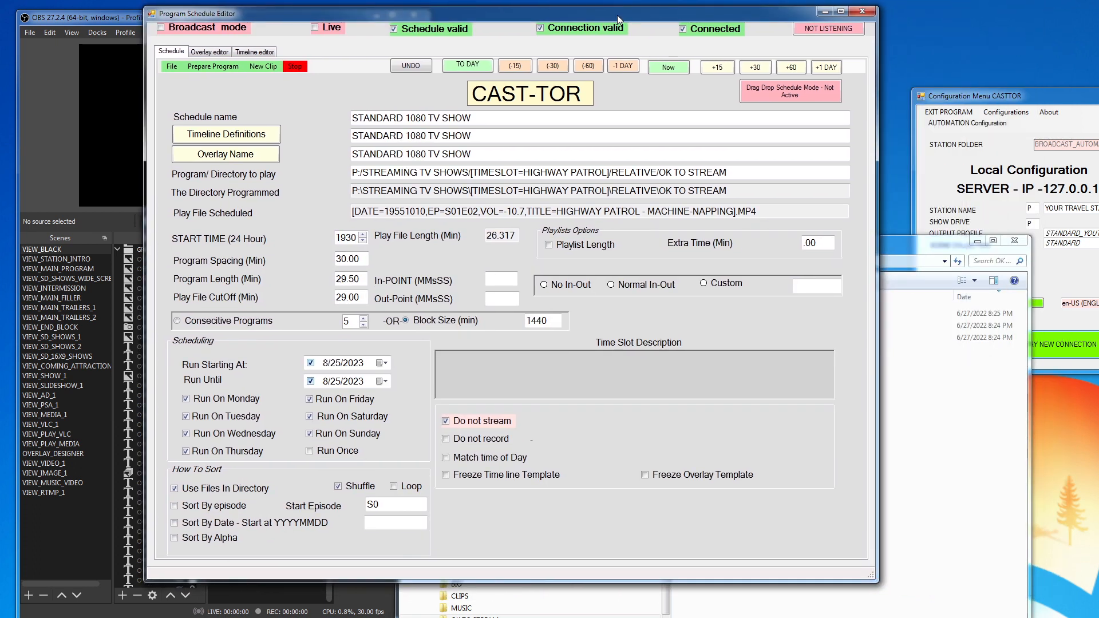
click(910, 253)
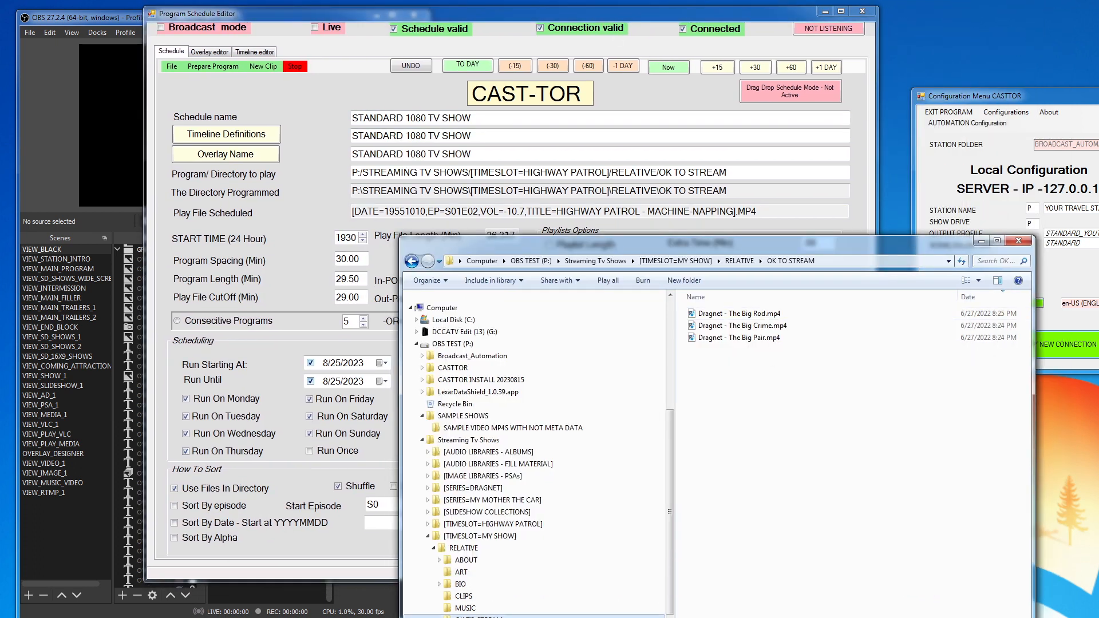
drag(478, 616, 424, 170)
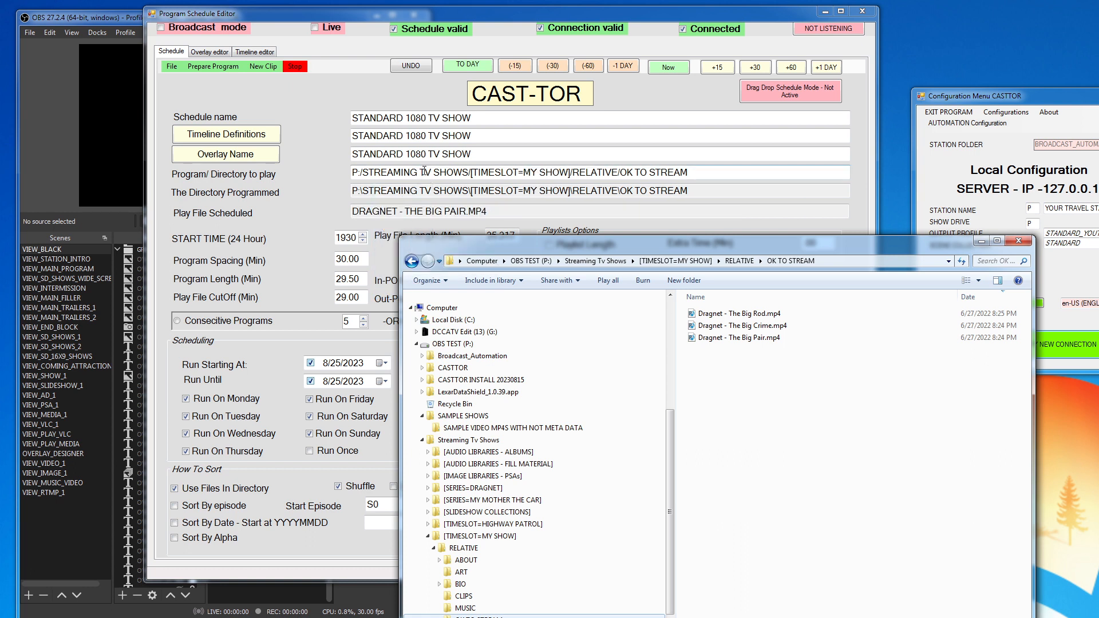
- Play the scheduled Dragnet - The Big Pair episode, check its overlays in the OBS preview, and stop playback
drag(687, 254, 786, 282)
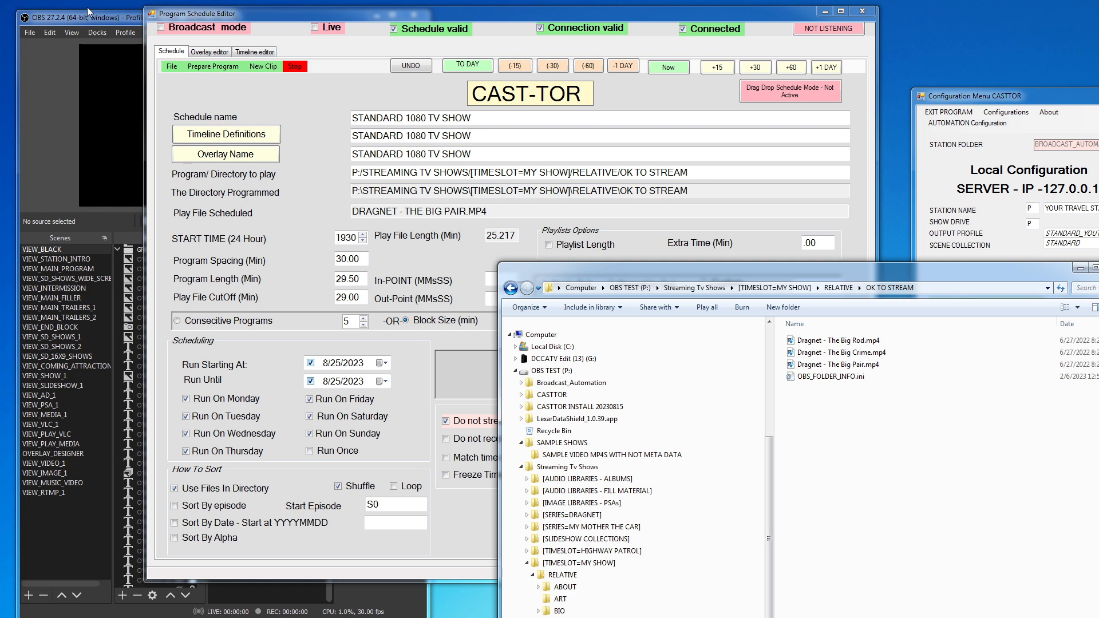
drag(342, 17, 543, 19)
click(415, 67)
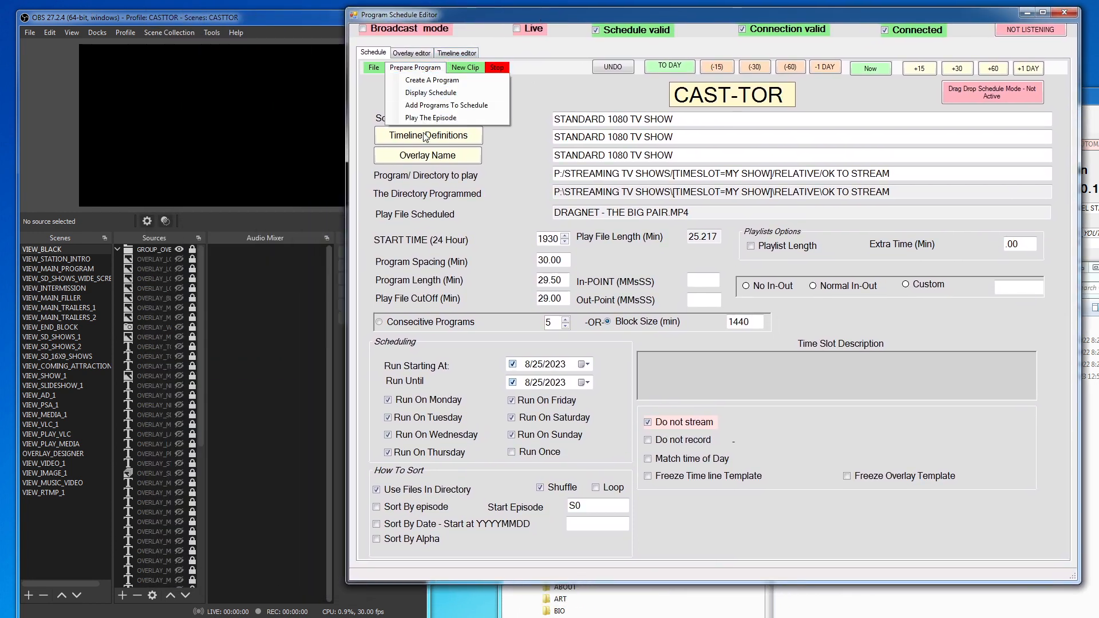
click(422, 118)
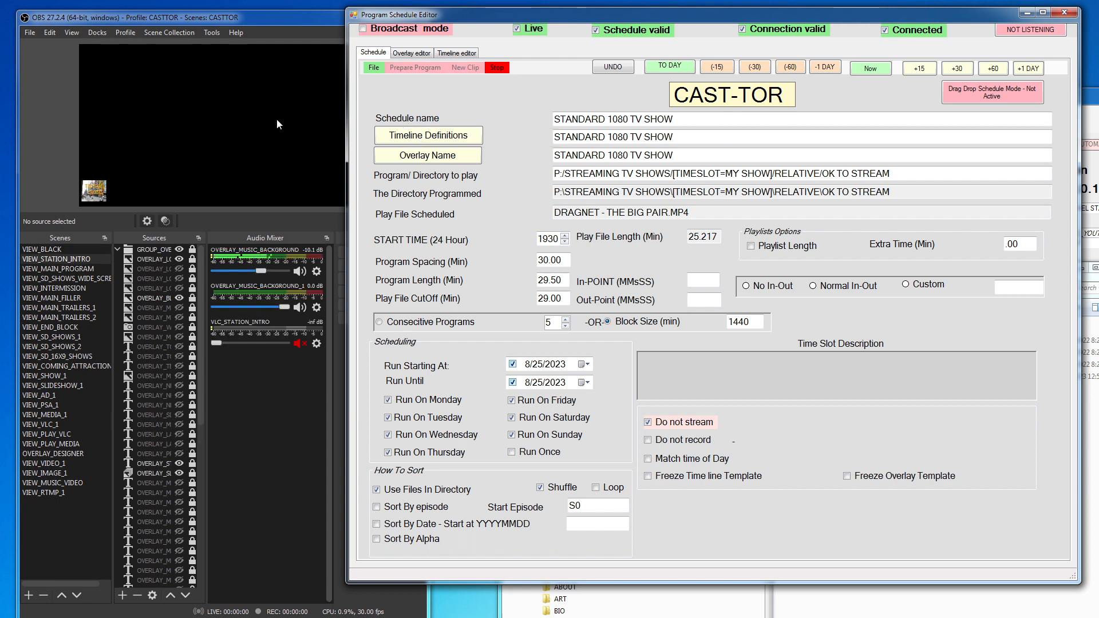
drag(467, 19, 508, 20)
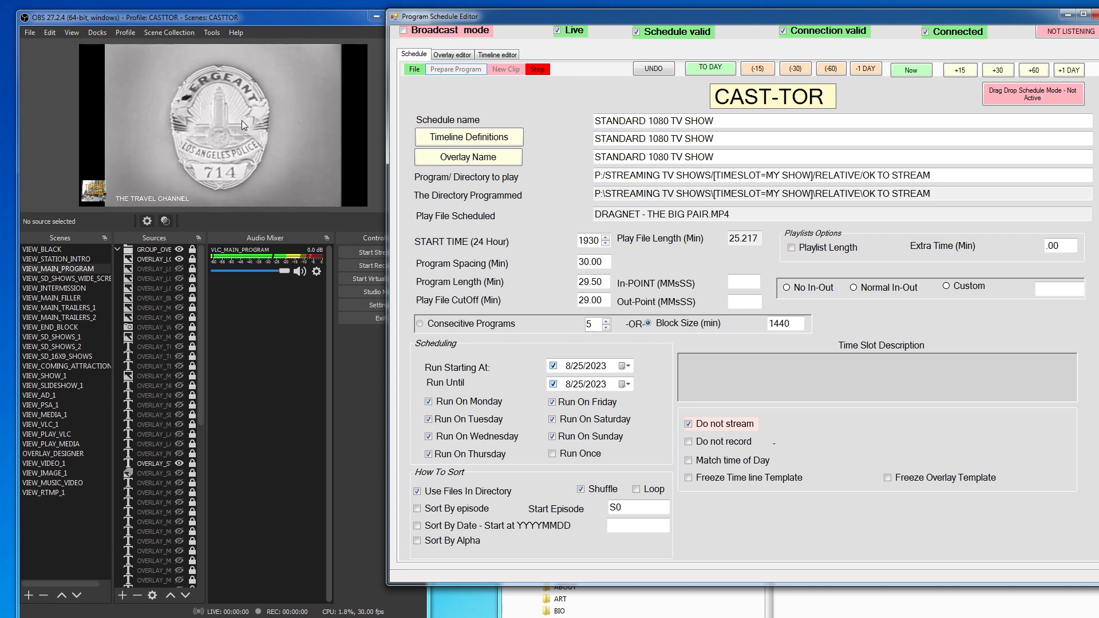
click(537, 70)
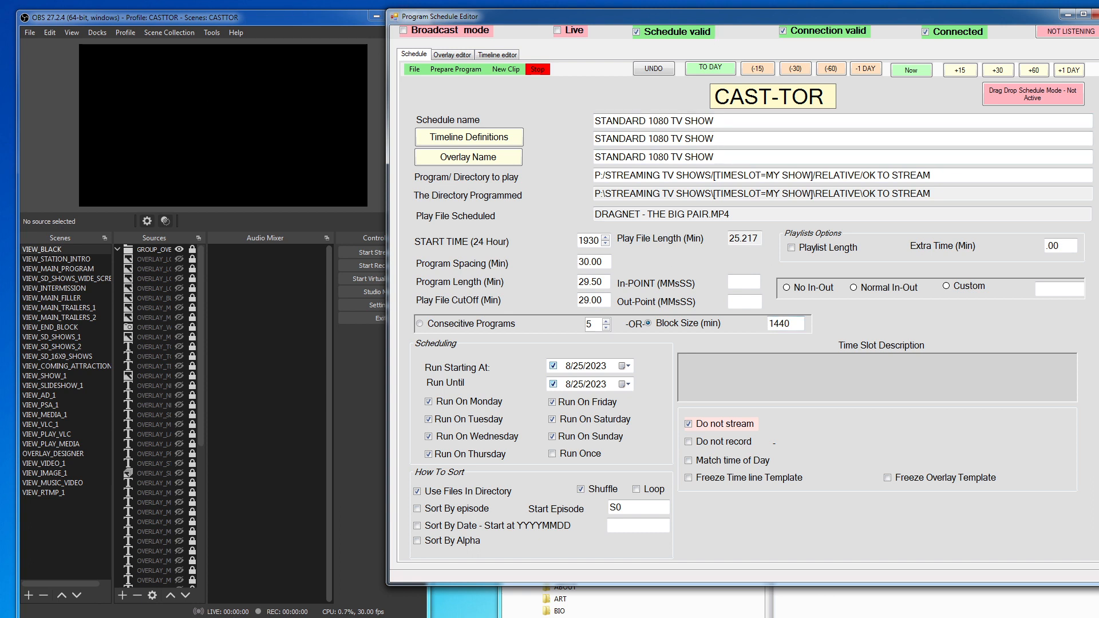
- Open the OK TO STREAM folder of [SERIES=DRAGNET] and widen the file list to examine the metadata tags in the episode file names
click(827, 590)
drag(838, 275, 687, 194)
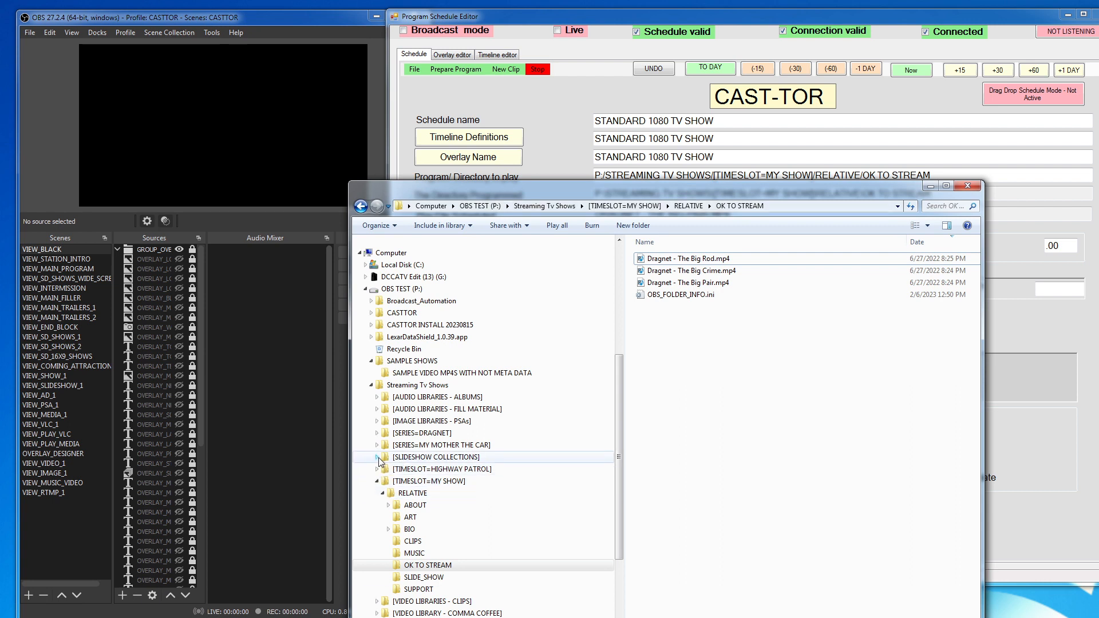
click(377, 433)
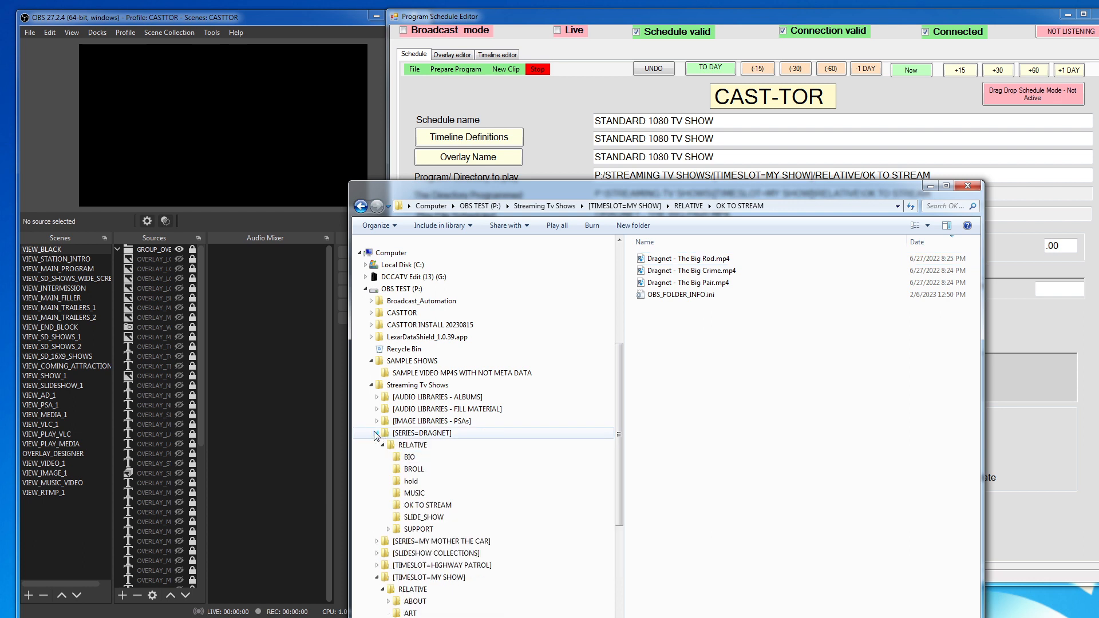
click(427, 506)
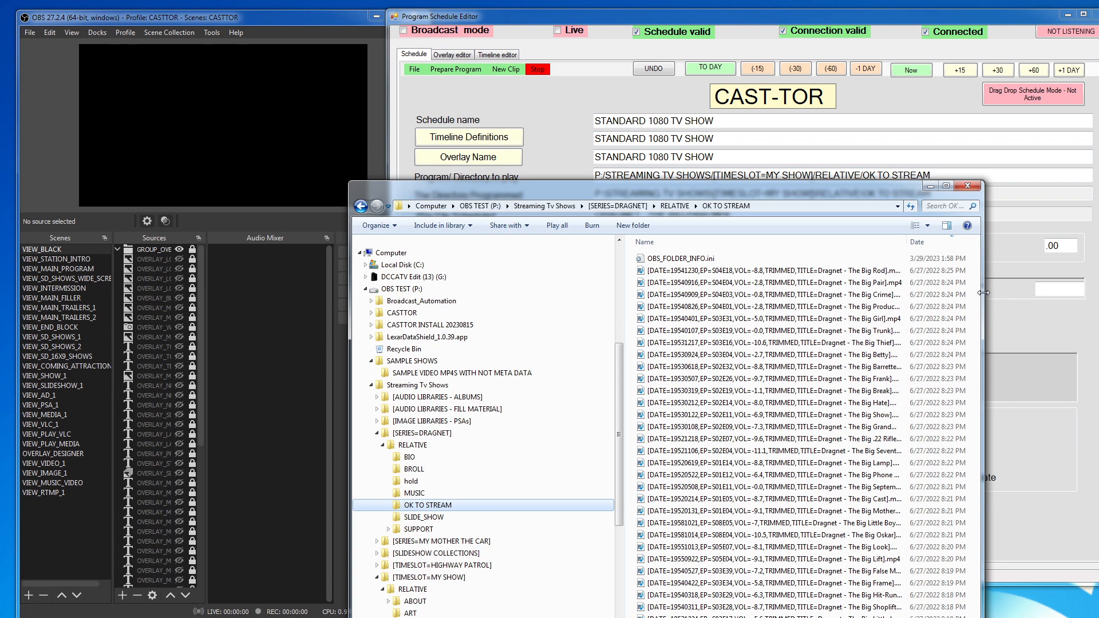
drag(982, 292, 1098, 293)
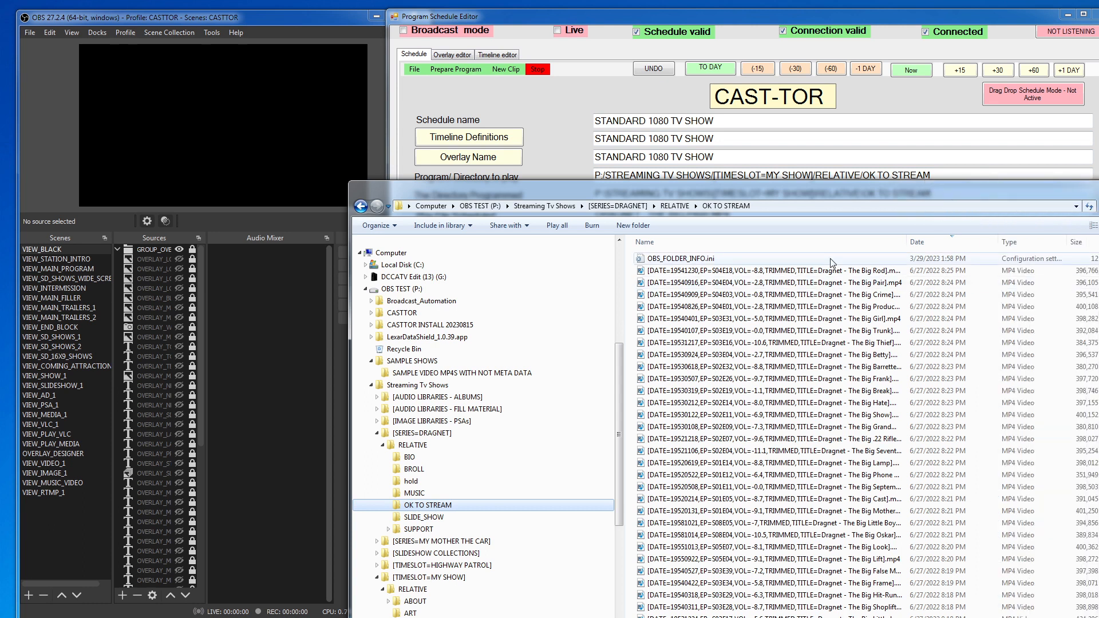
drag(745, 198, 635, 136)
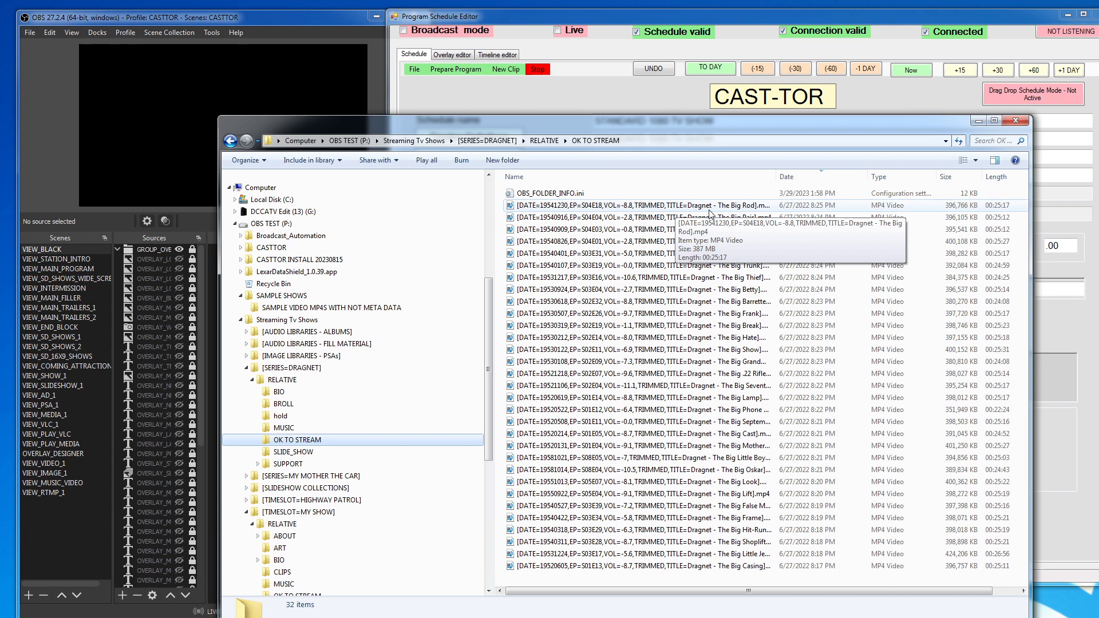
drag(777, 176, 890, 177)
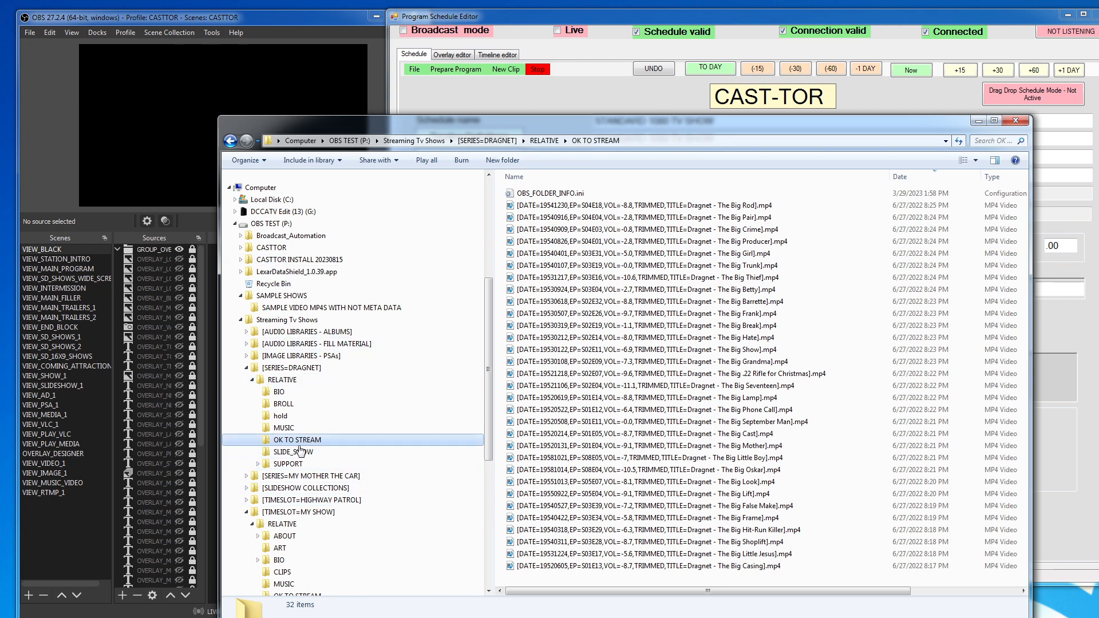
- Collapse [SERIES=DRAGNET] and return to the OK TO STREAM folder of [TIMESLOT=MY SHOW], keeping the schedule fields in view
click(248, 368)
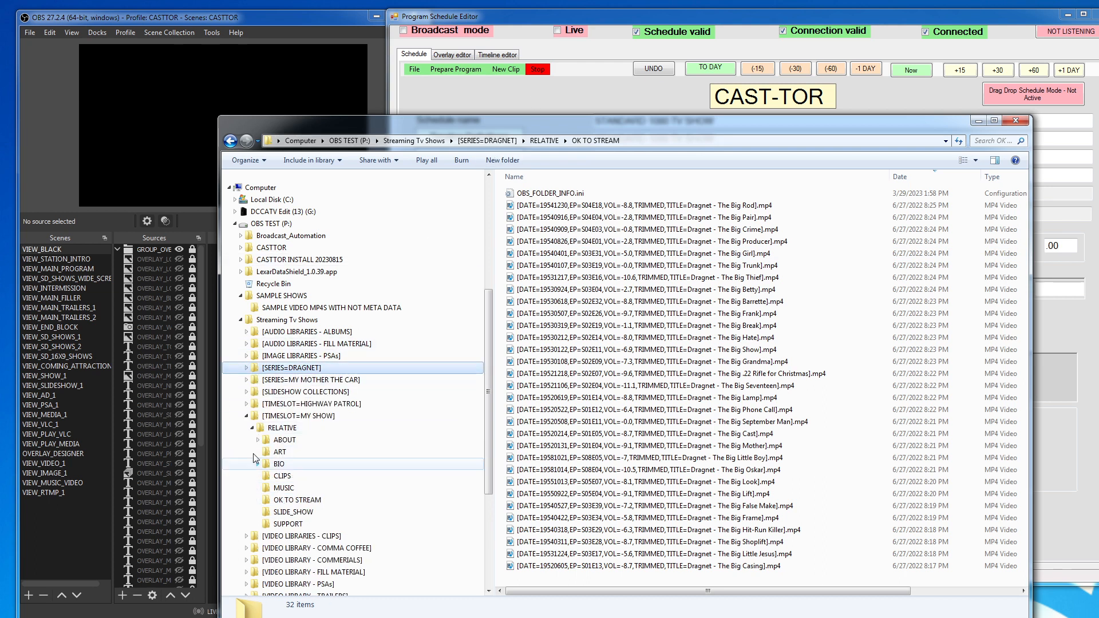
click(296, 501)
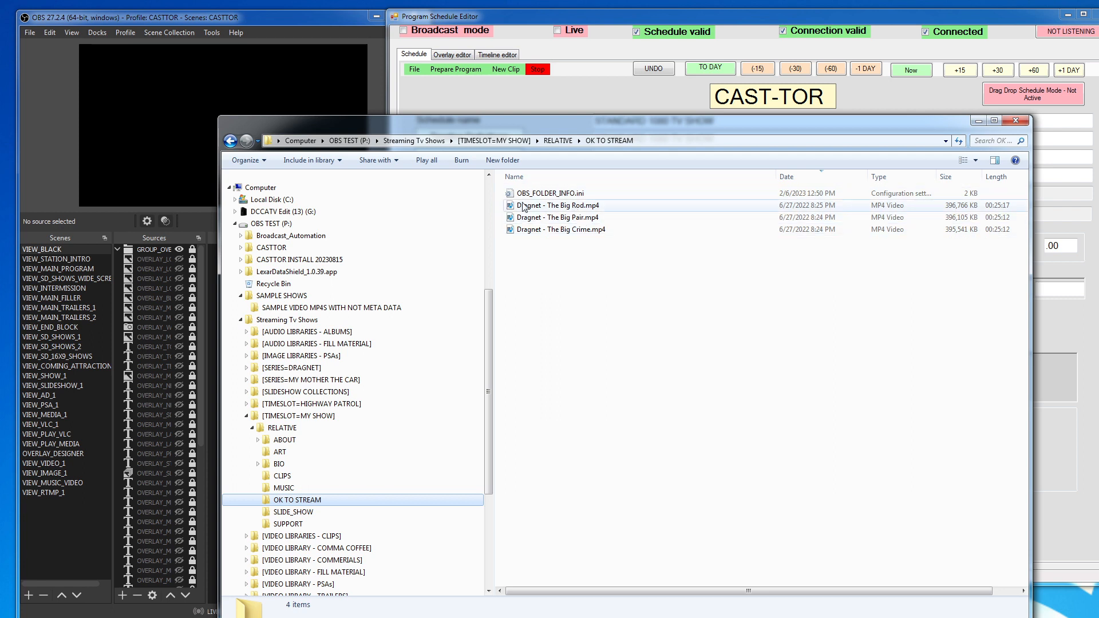
drag(530, 123, 719, 125)
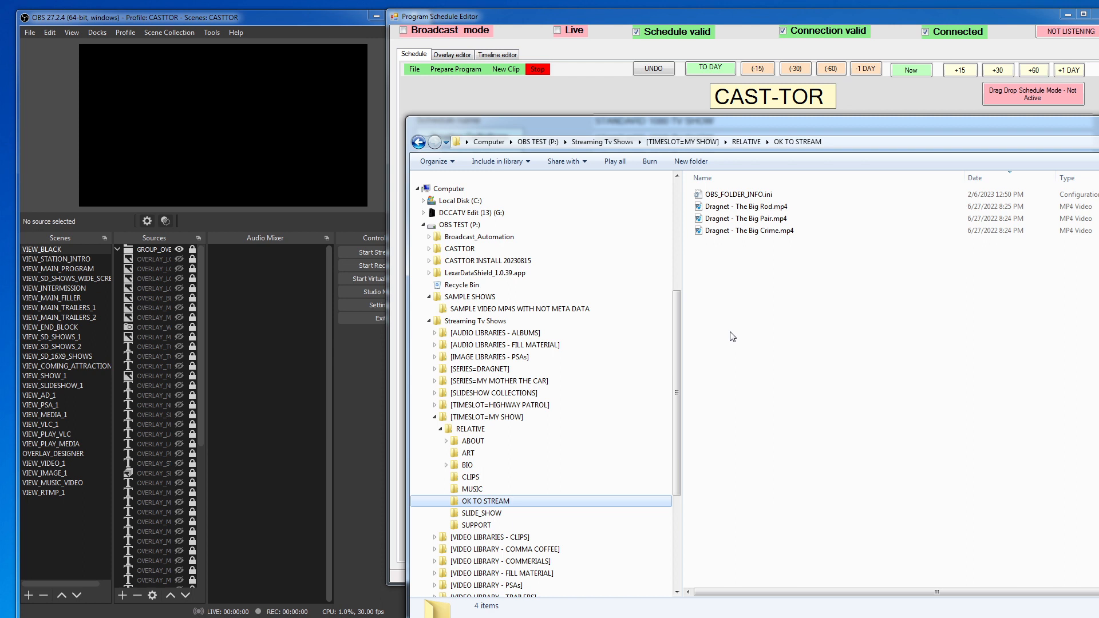
drag(735, 126, 742, 374)
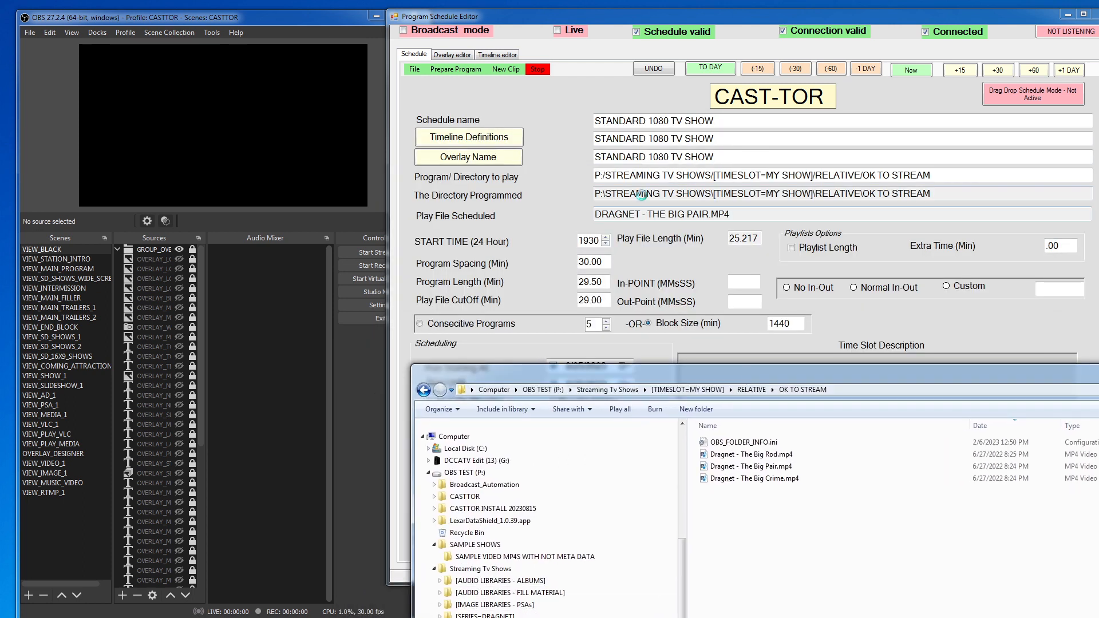
- Replay the untagged Dragnet - The Big Pair episode to check the title area of its overlay, and stop it
click(460, 70)
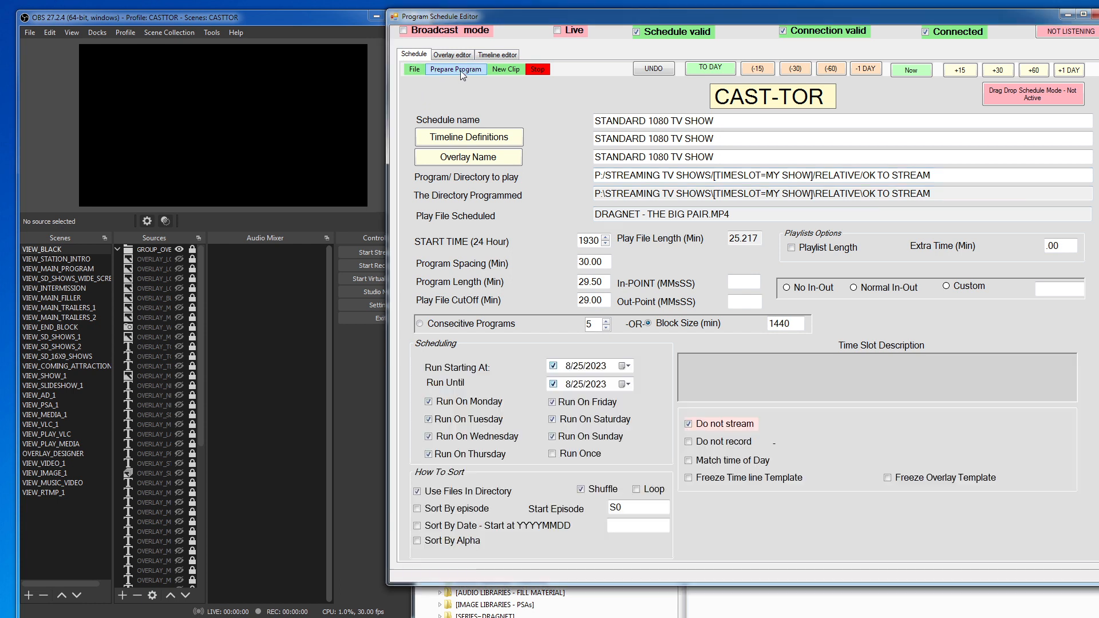
click(461, 75)
click(466, 120)
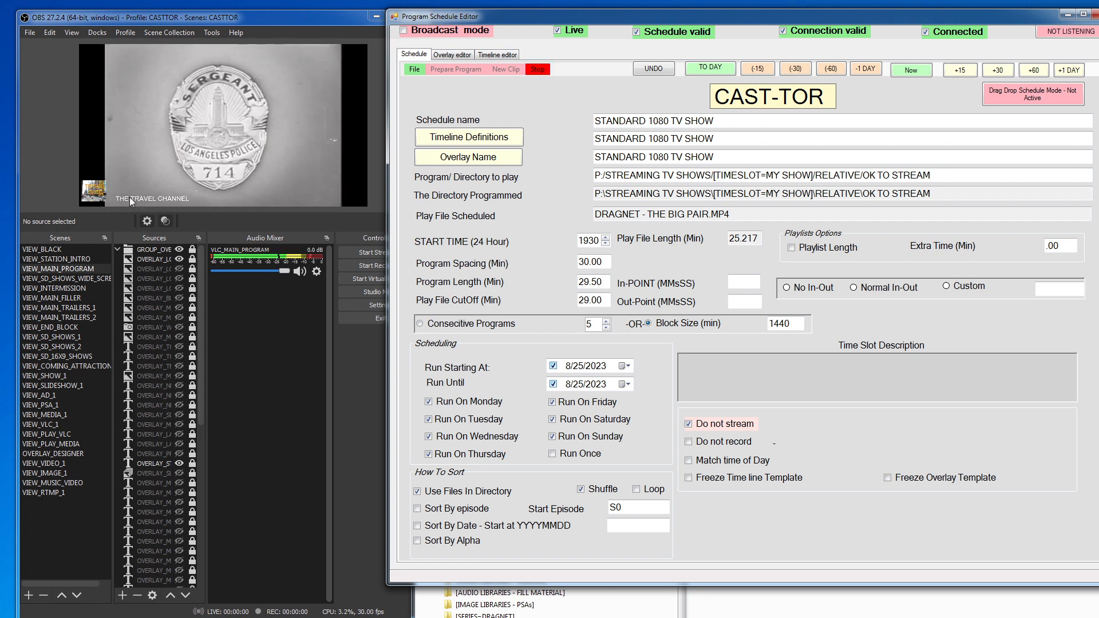
click(537, 69)
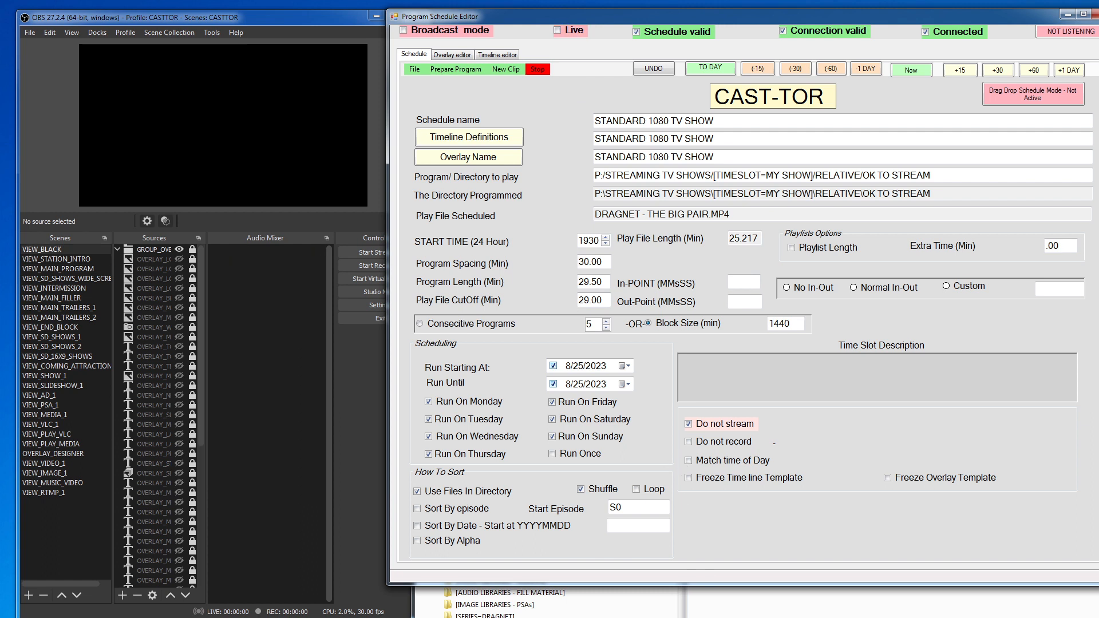
- Rename Dragnet - The Big Rod.mp4 in the OK TO STREAM folder as [TITLE=Dragnet - The Big Rod].mp4
click(730, 601)
click(713, 456)
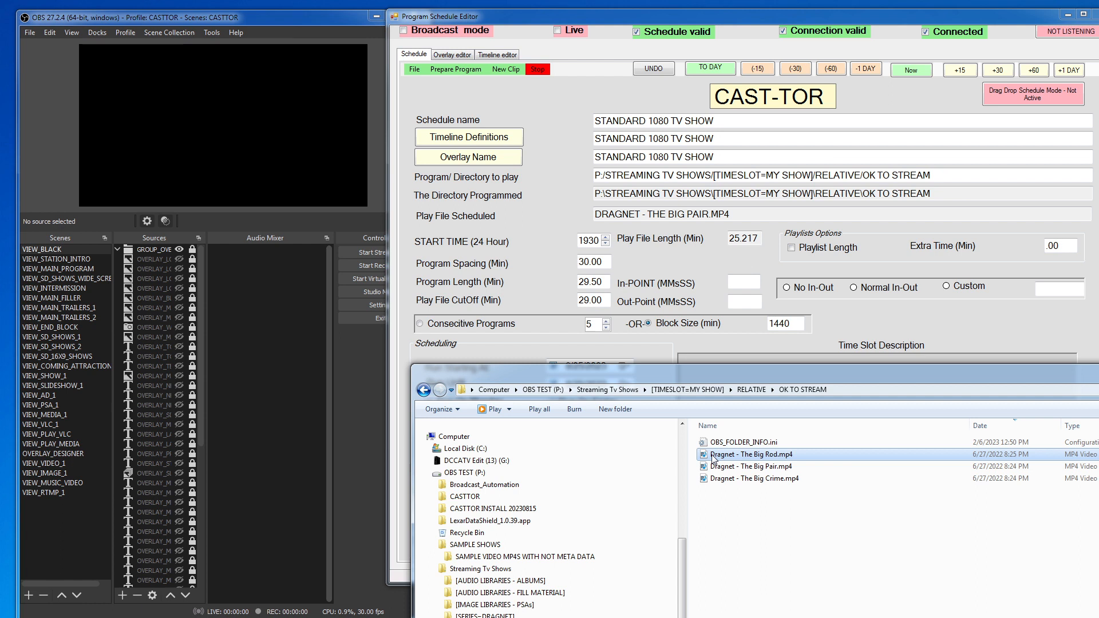
click(713, 456)
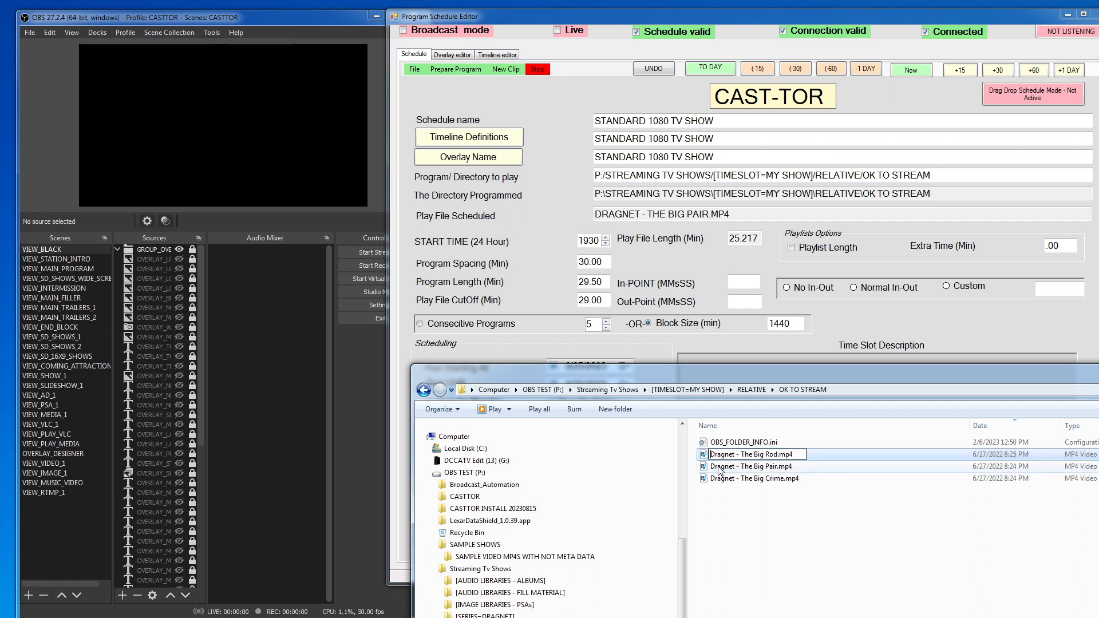
text([TITLE=)
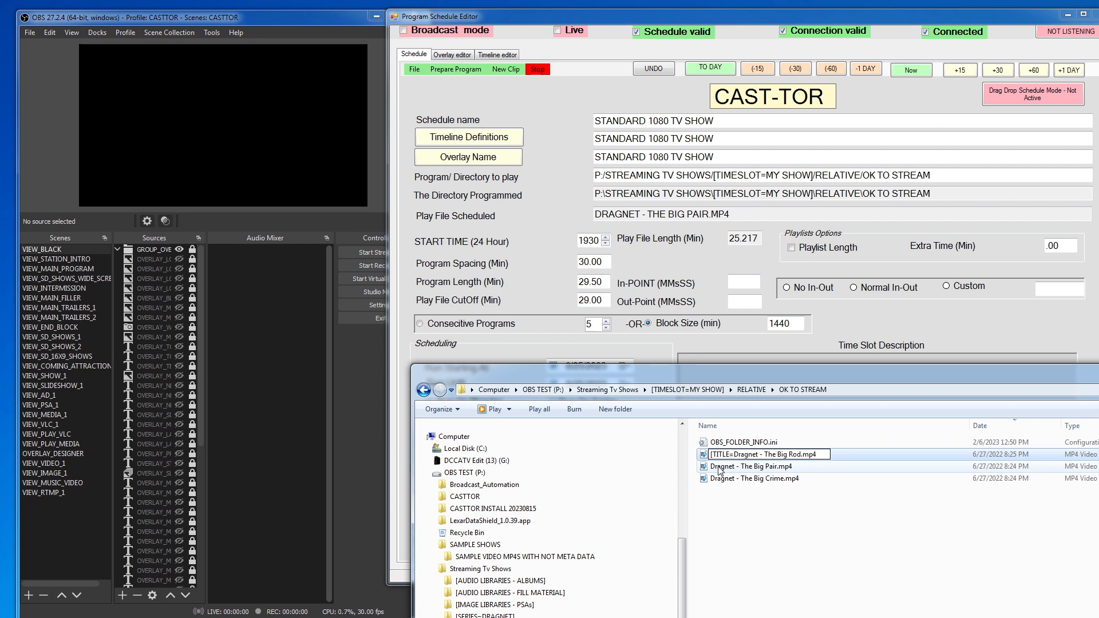
text(])
key(Return)
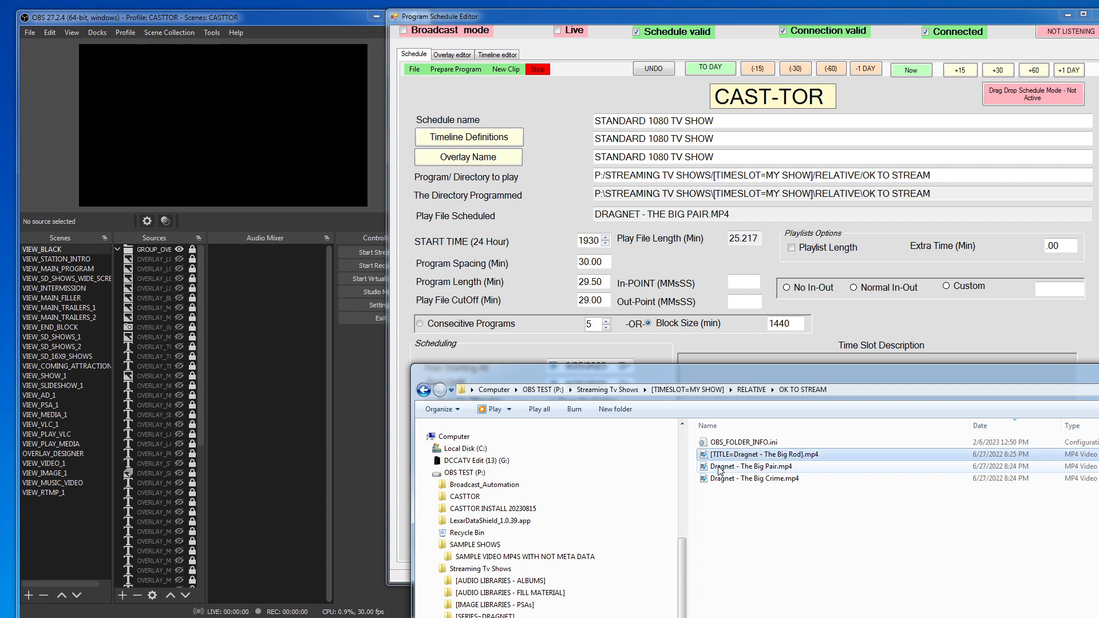
- Try to draw a new clip for the schedule from the MY SHOW folder
click(500, 67)
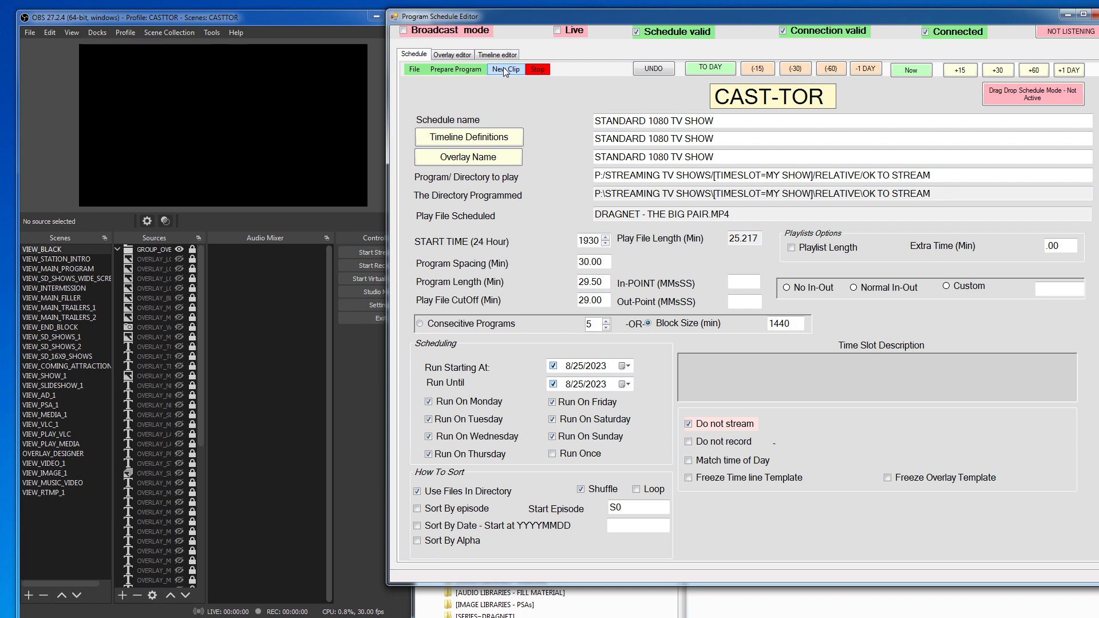
click(509, 70)
click(509, 71)
click(509, 70)
- Delete the regenerated OBS_FOLDER_INFO.ini from the OK TO STREAM folder of [TIMESLOT=MY SHOW]
click(808, 608)
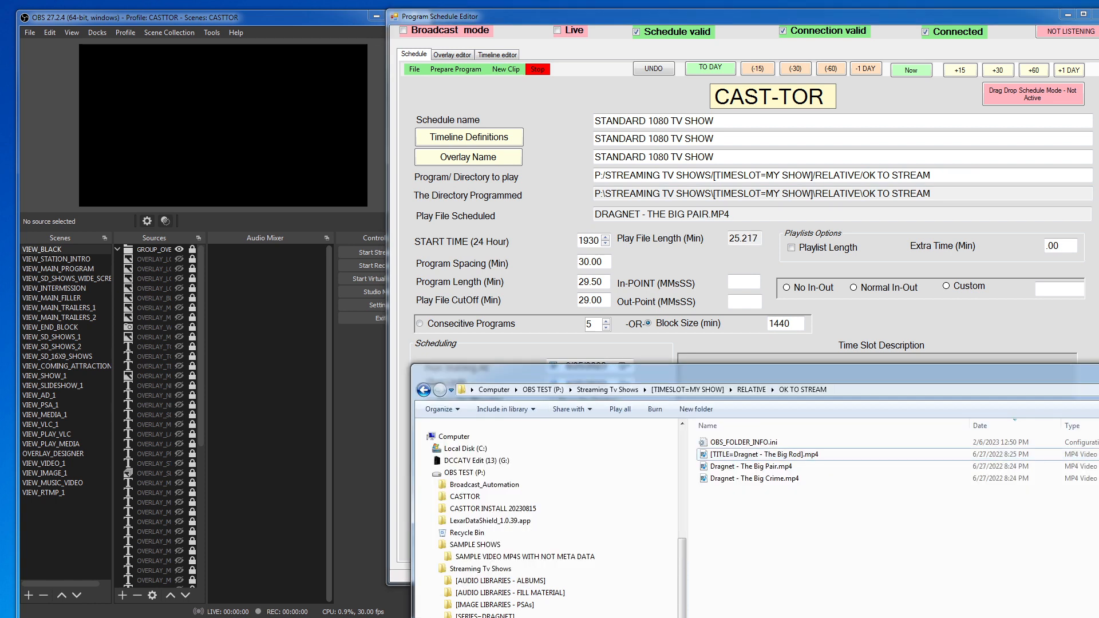
click(729, 443)
key(Delete)
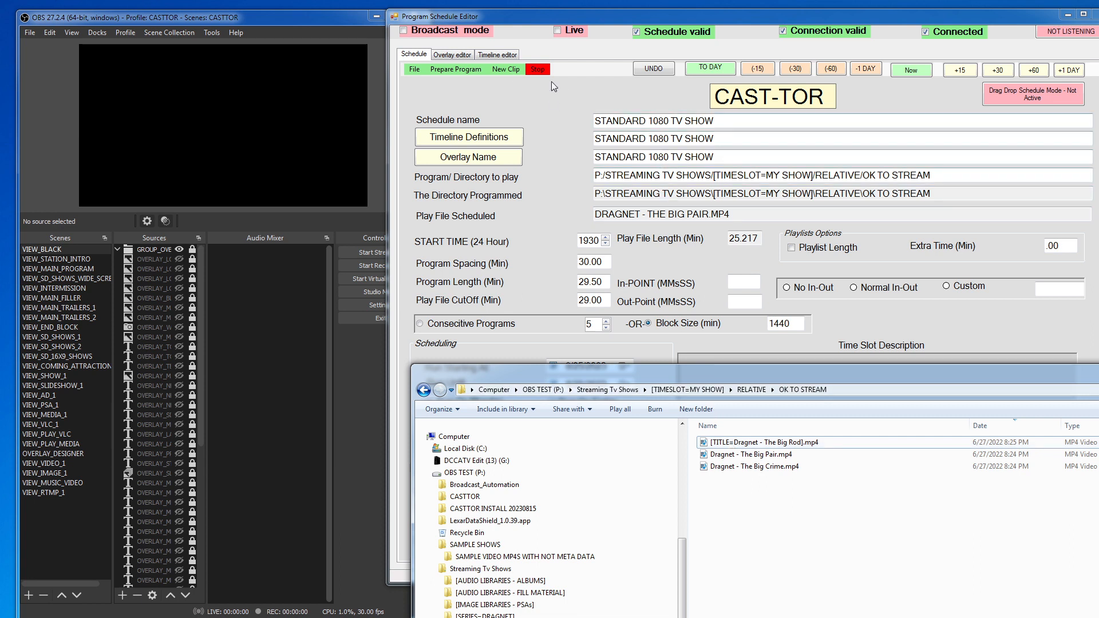
- Load [TITLE=Dragnet - The Big Rod].mp4 as the schedule's new clip and play the episode
click(502, 73)
click(504, 68)
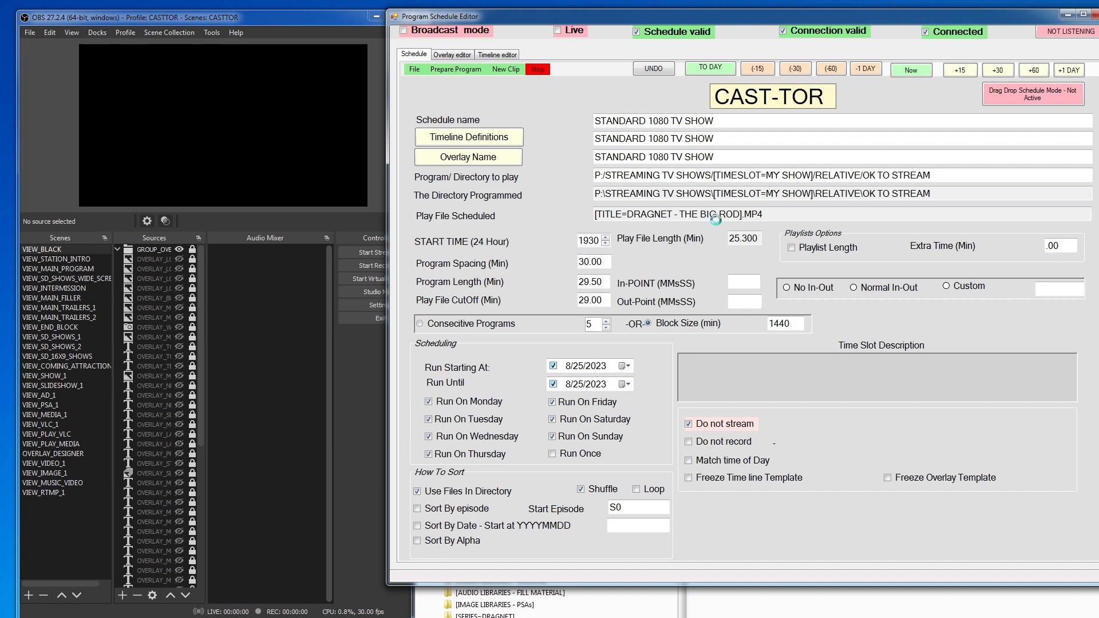
click(453, 69)
click(464, 120)
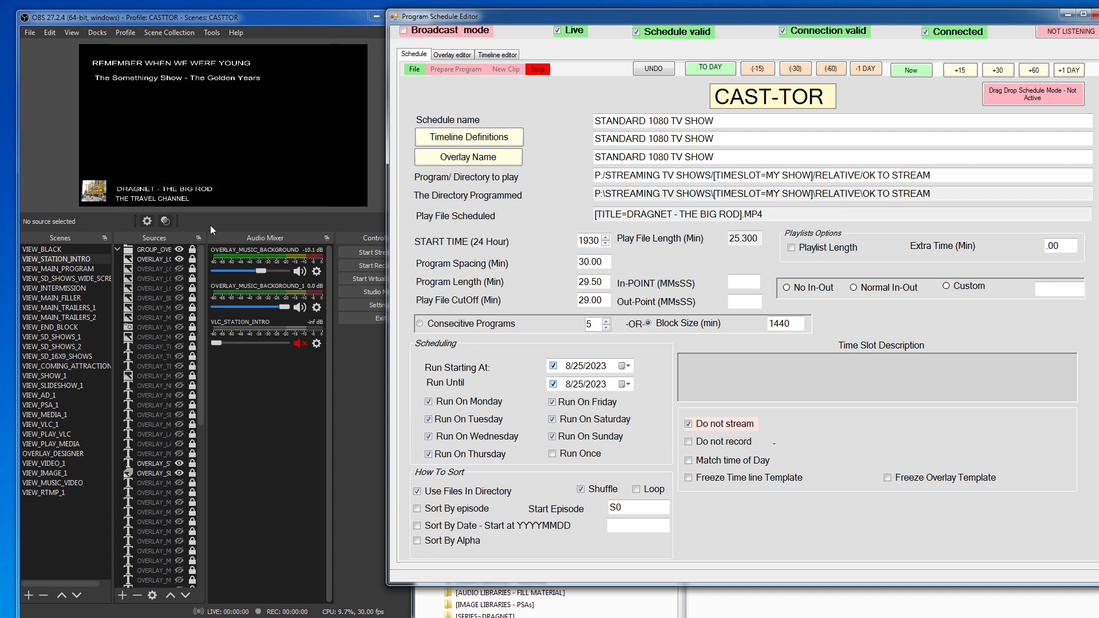
- Stop the playing episode and arrange the OBS and schedule editor windows side by side, widening the Sources list to show full overlay names
click(541, 67)
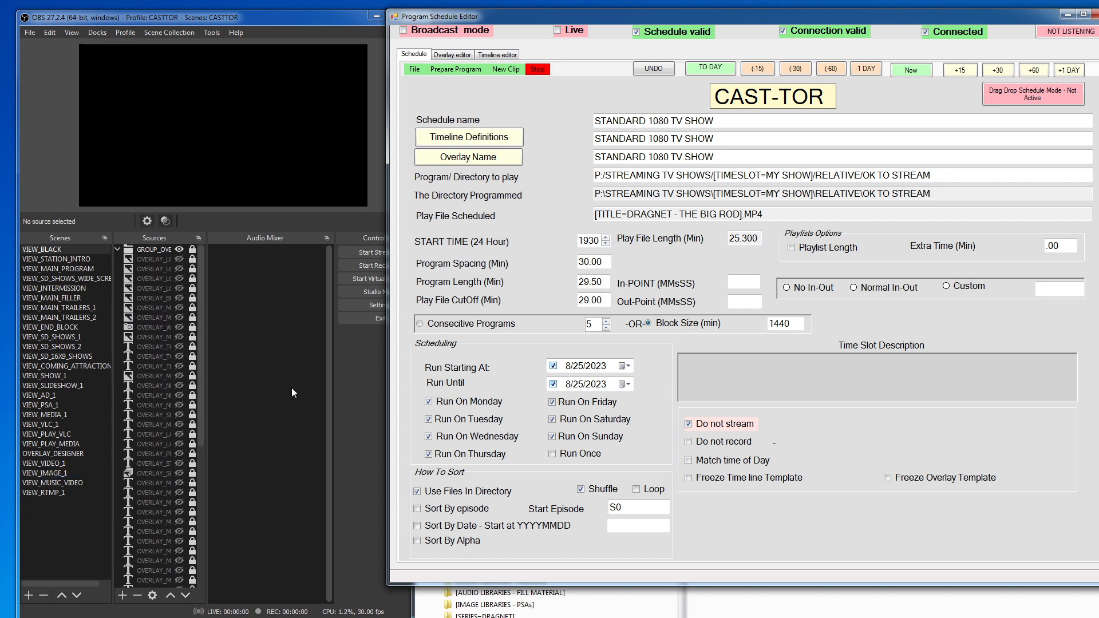
click(204, 282)
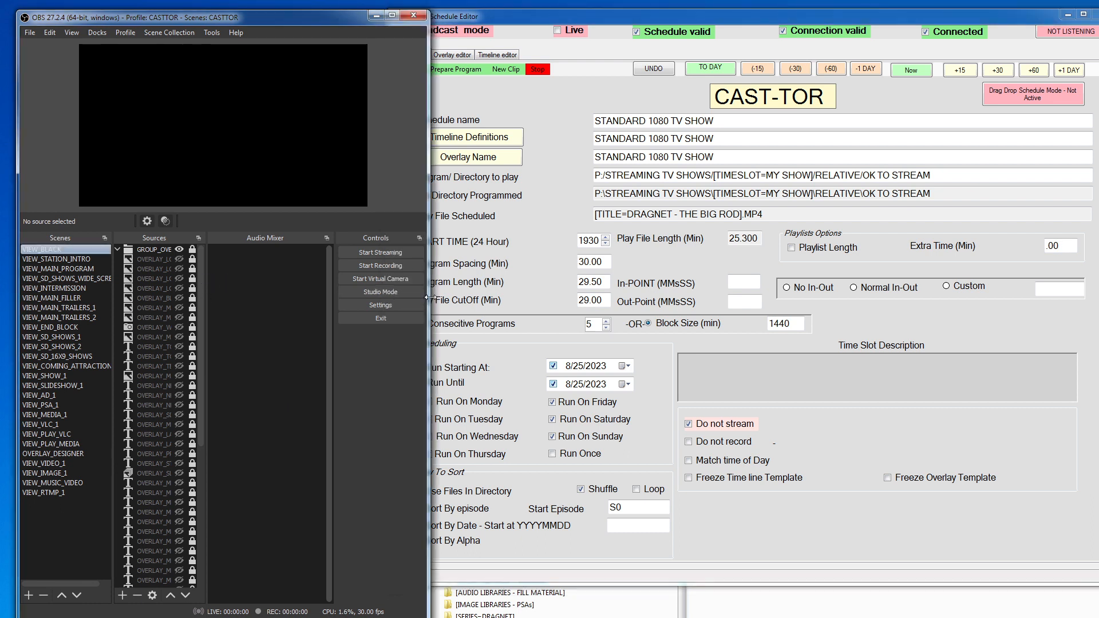
drag(430, 298, 487, 297)
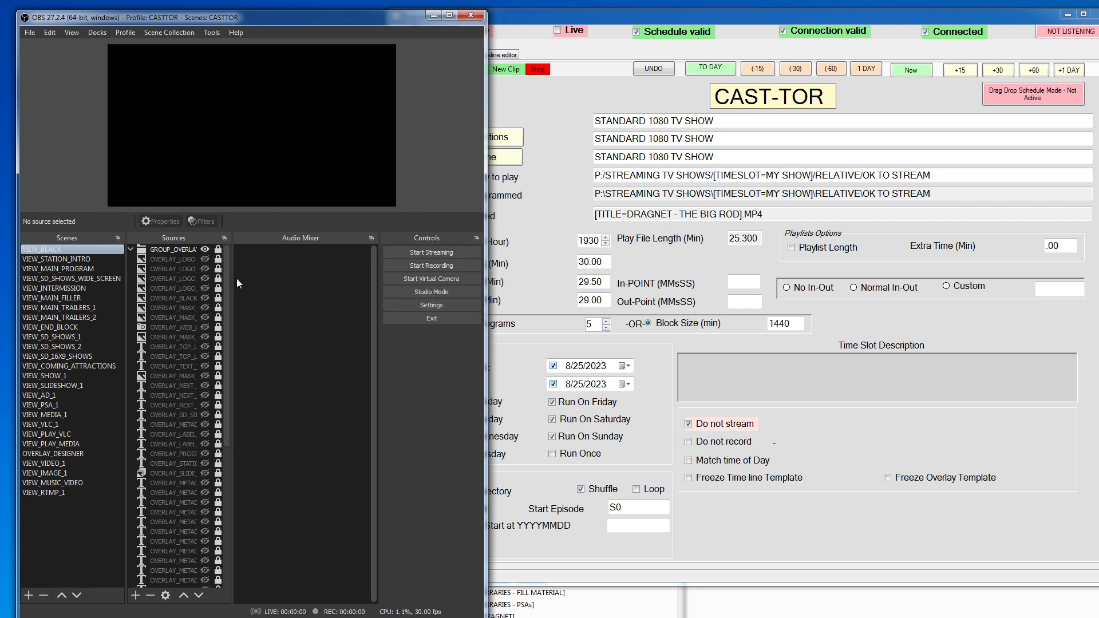
drag(234, 279, 290, 284)
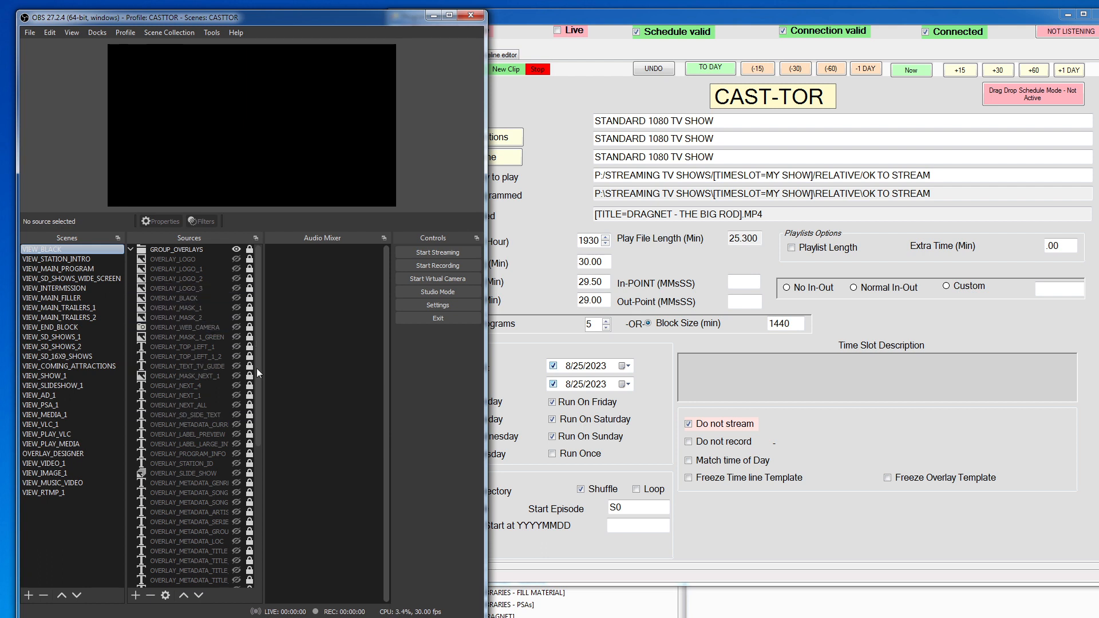
drag(609, 17, 720, 21)
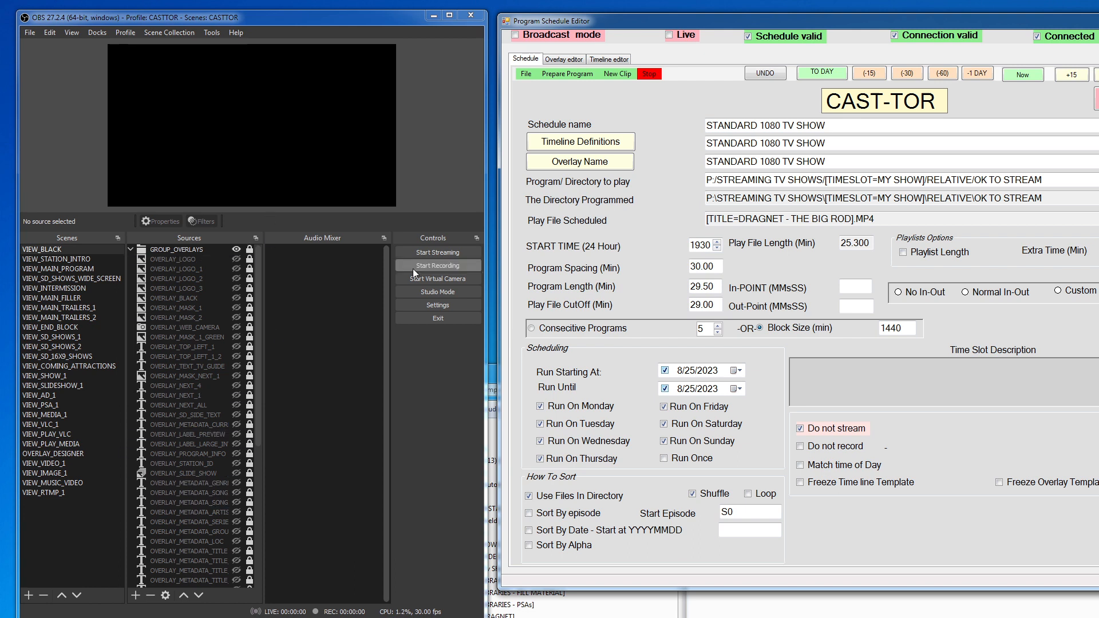
- Play the scheduled Dragnet episode again while watching the metadata overlay sources in OBS
click(579, 74)
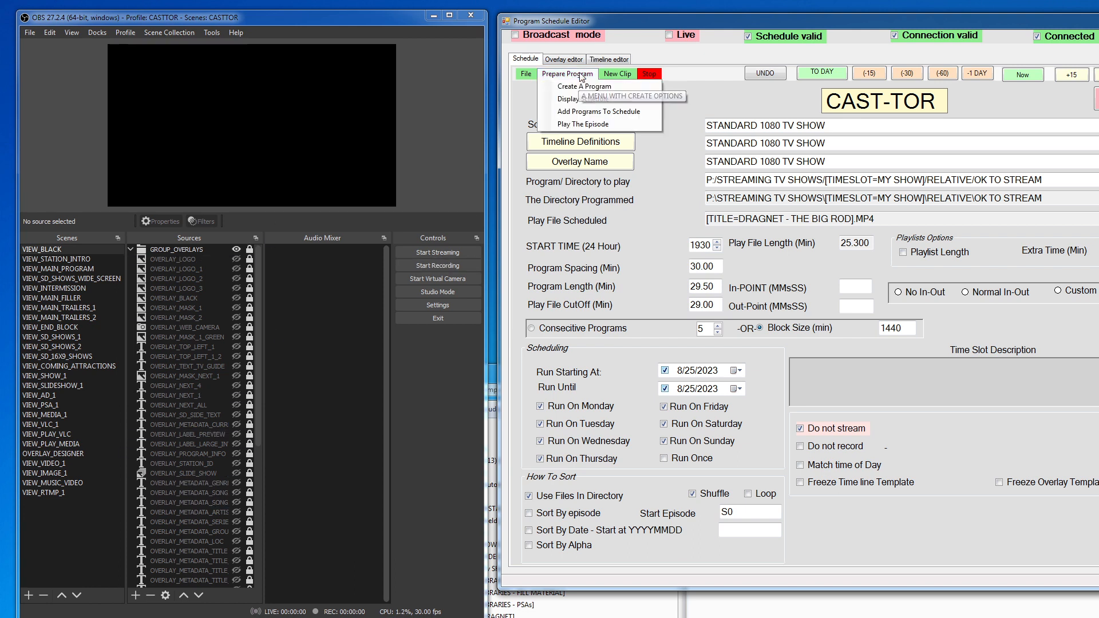
click(578, 125)
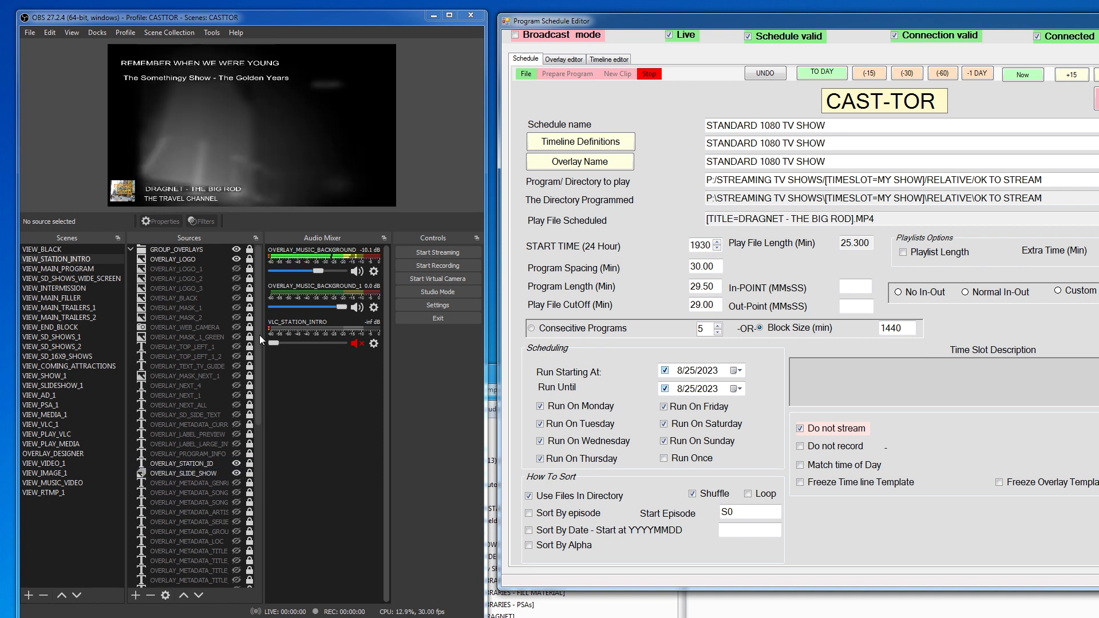
drag(260, 335, 253, 461)
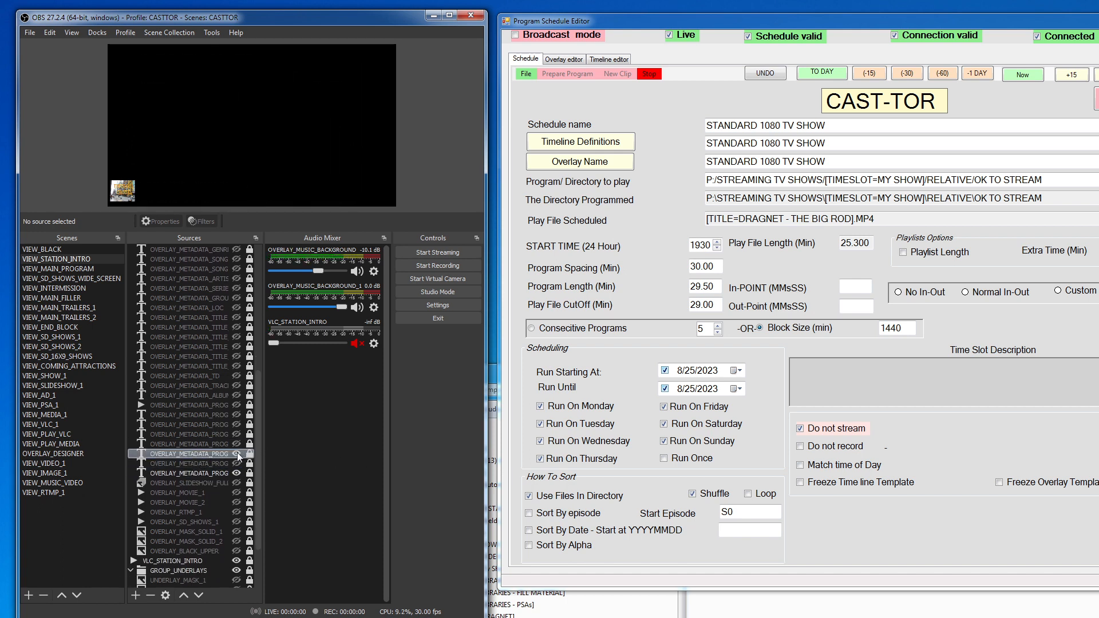
click(648, 74)
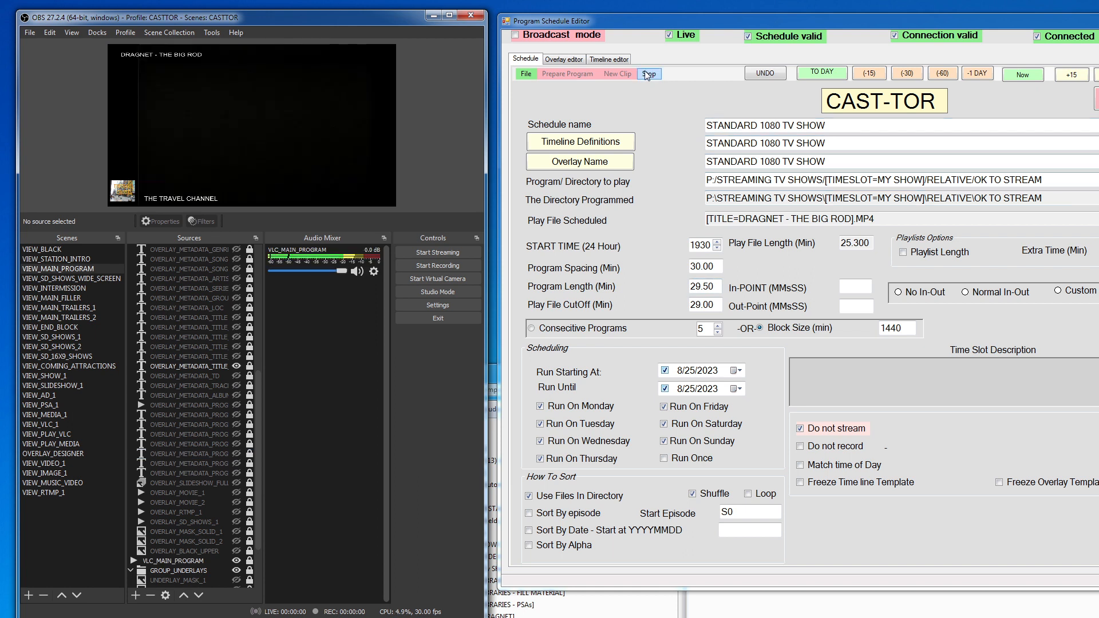
click(567, 73)
click(583, 124)
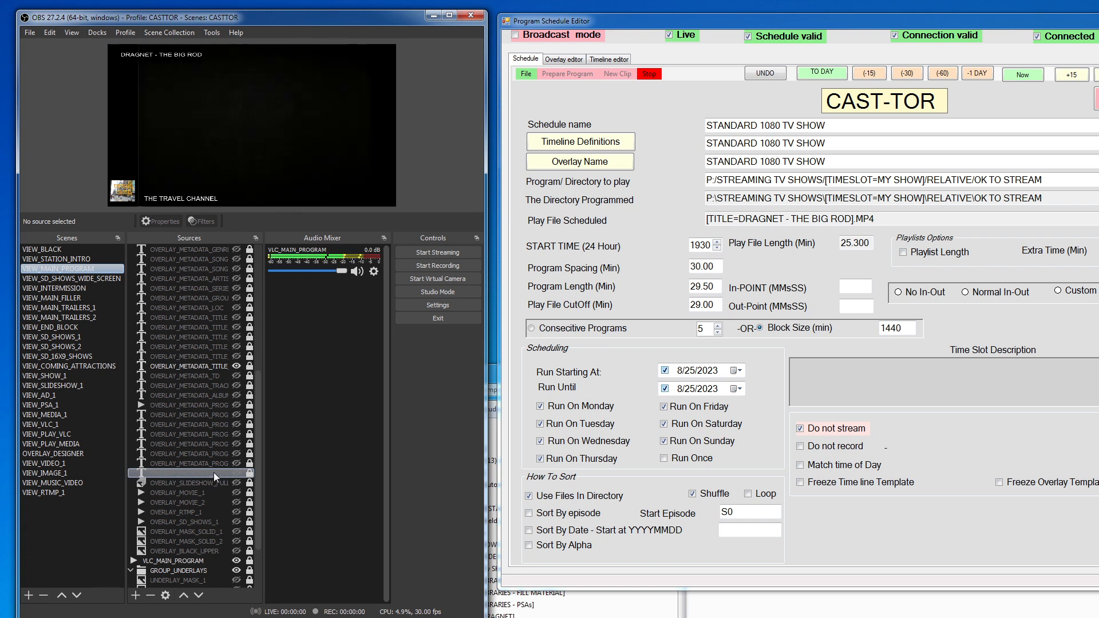
- Inspect the properties of the OVERLAY_METADATA_PROGRAM_TITLE_MAINPROGRAM text source during playback, and stop the episode
double_click(214, 472)
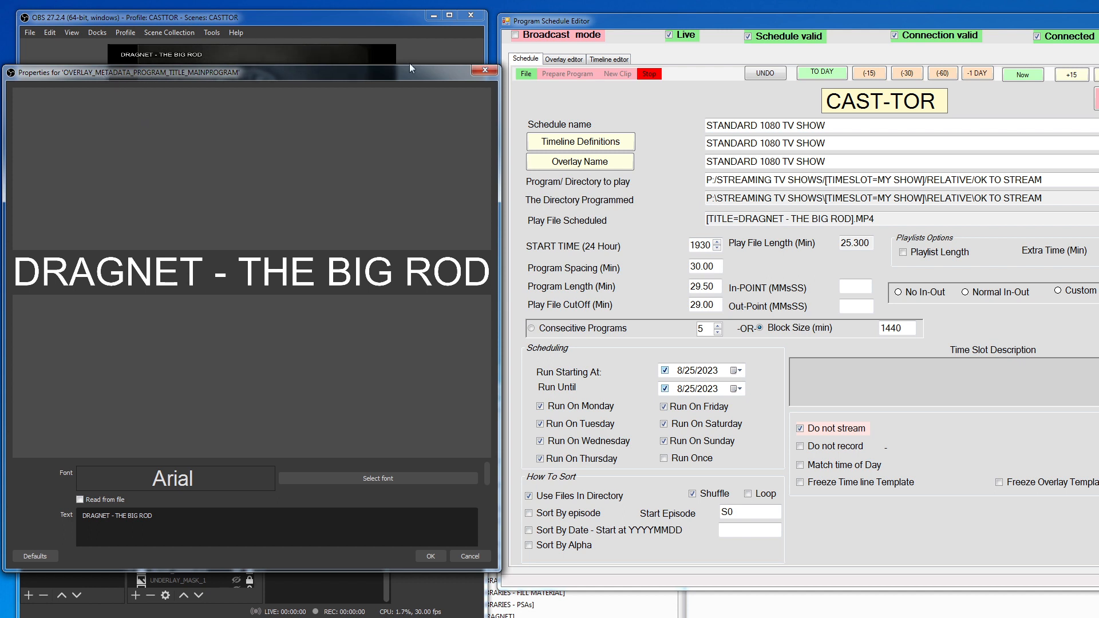
click(484, 70)
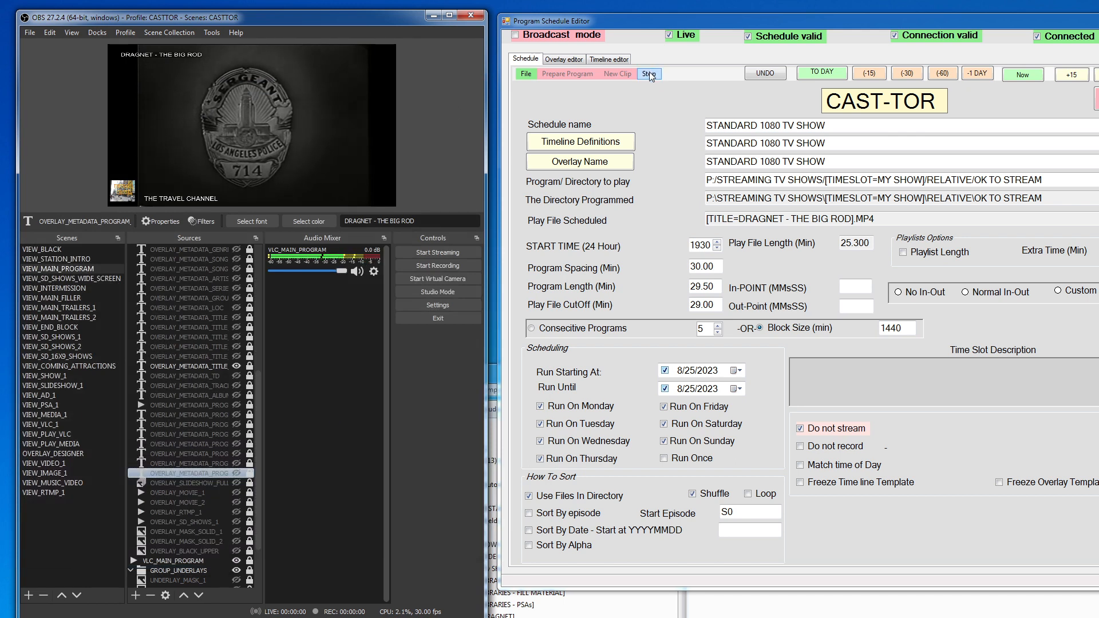
click(649, 75)
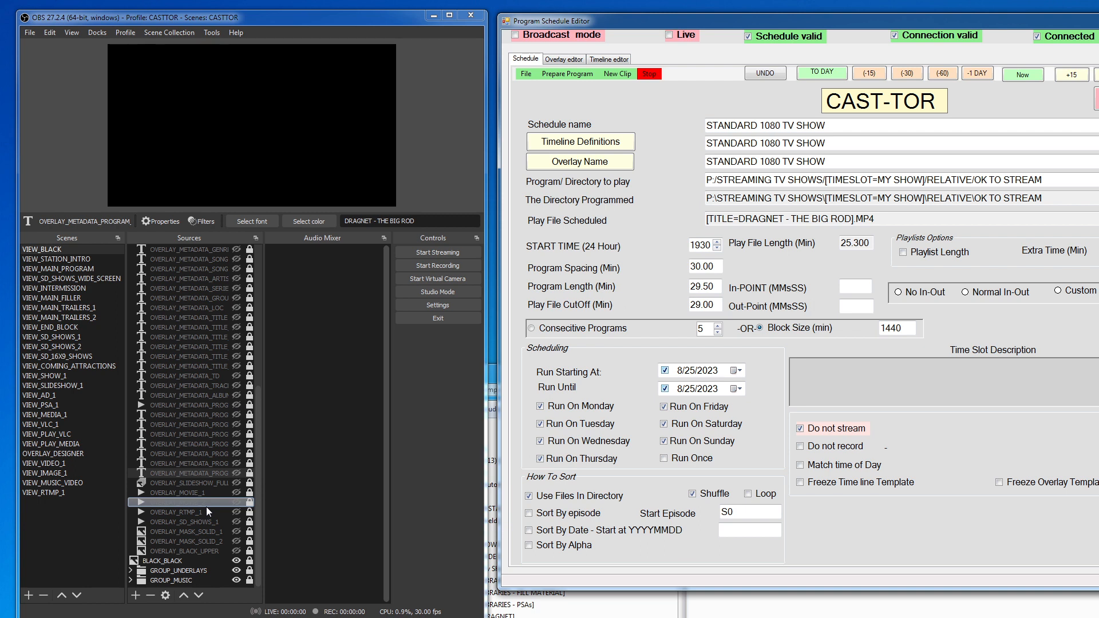
drag(206, 506, 216, 386)
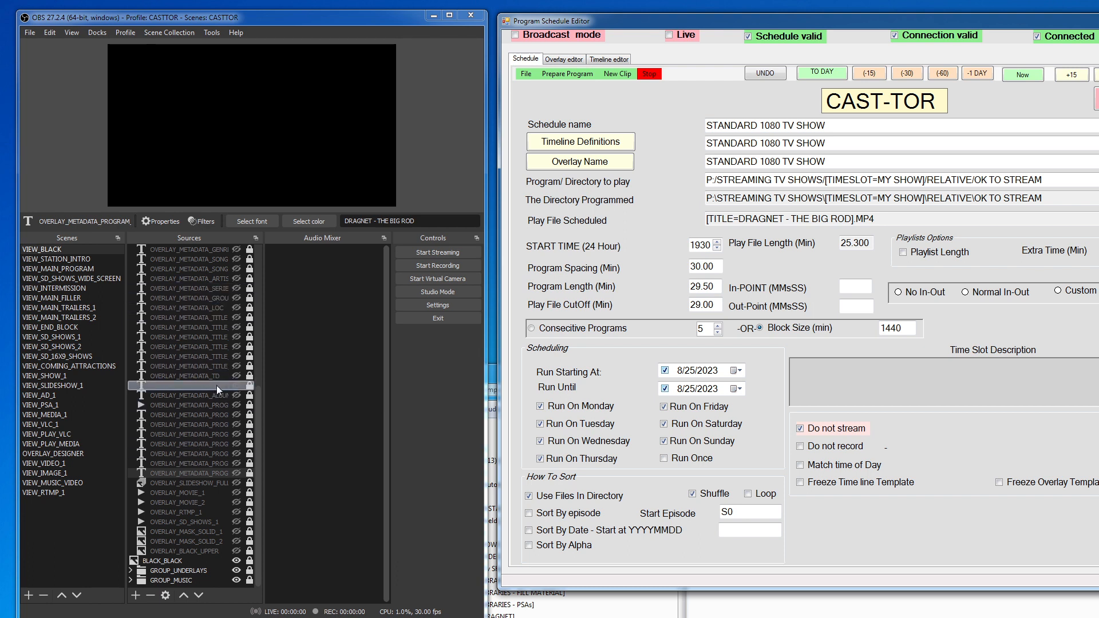
drag(217, 386, 216, 385)
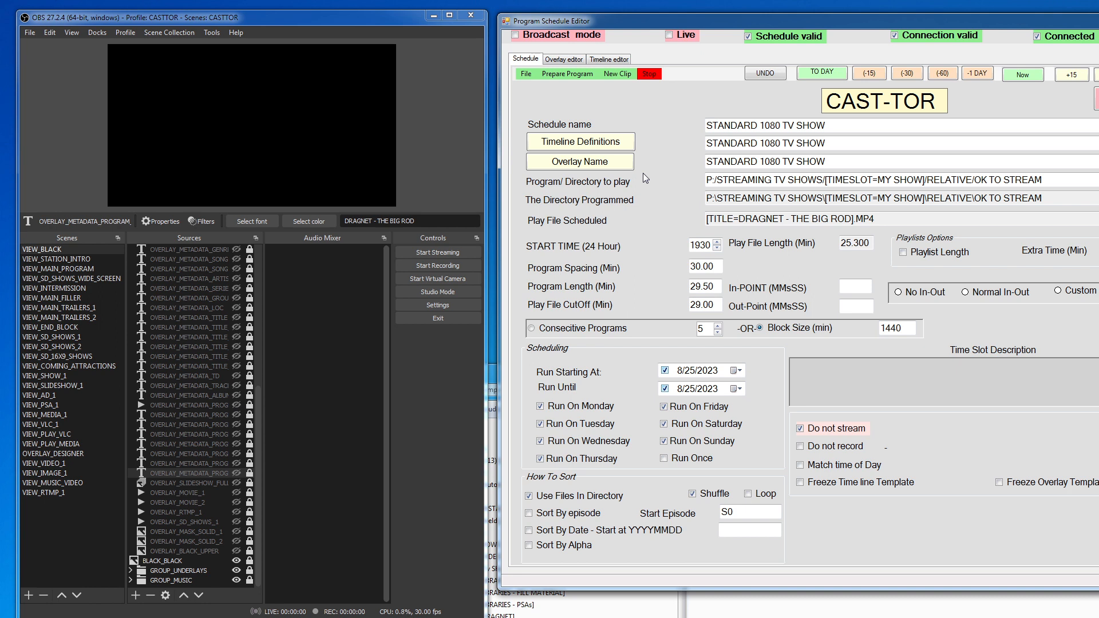
click(90, 261)
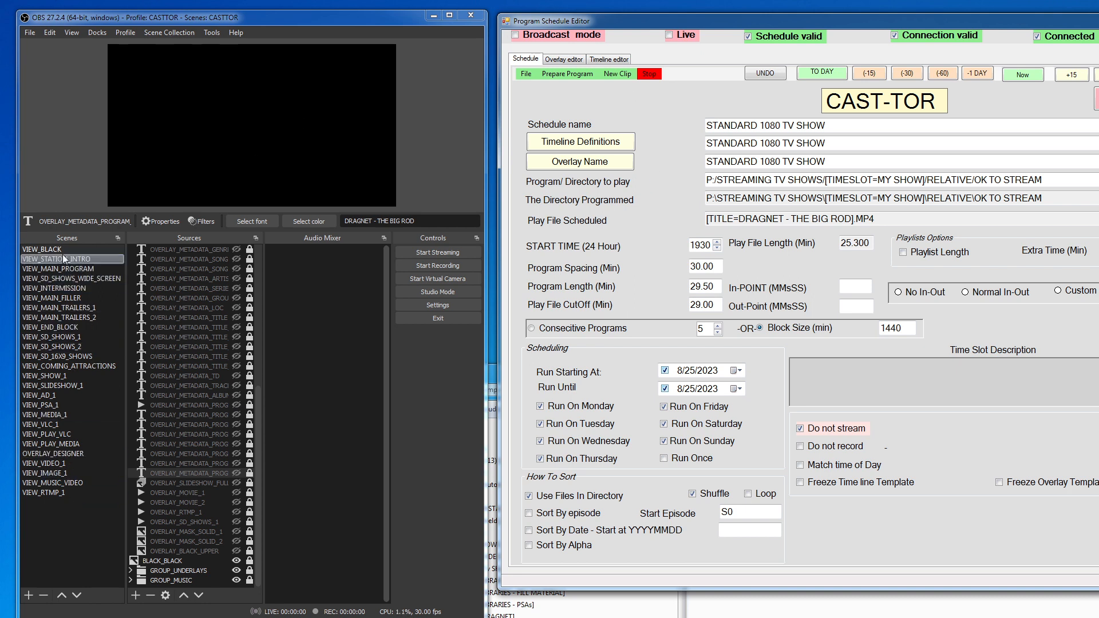
click(62, 435)
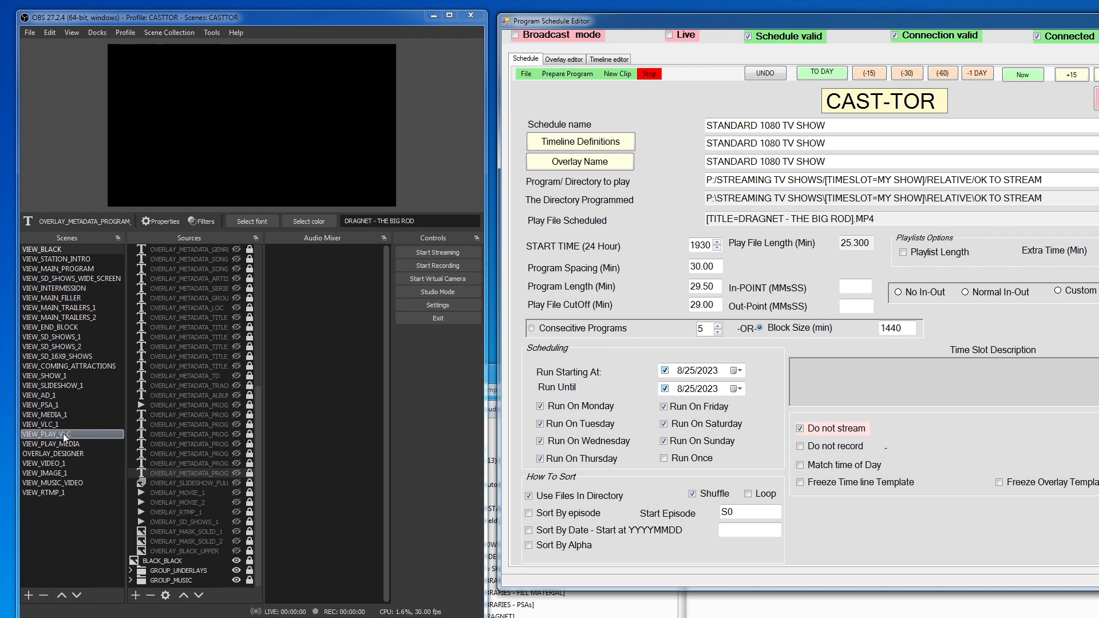
click(195, 424)
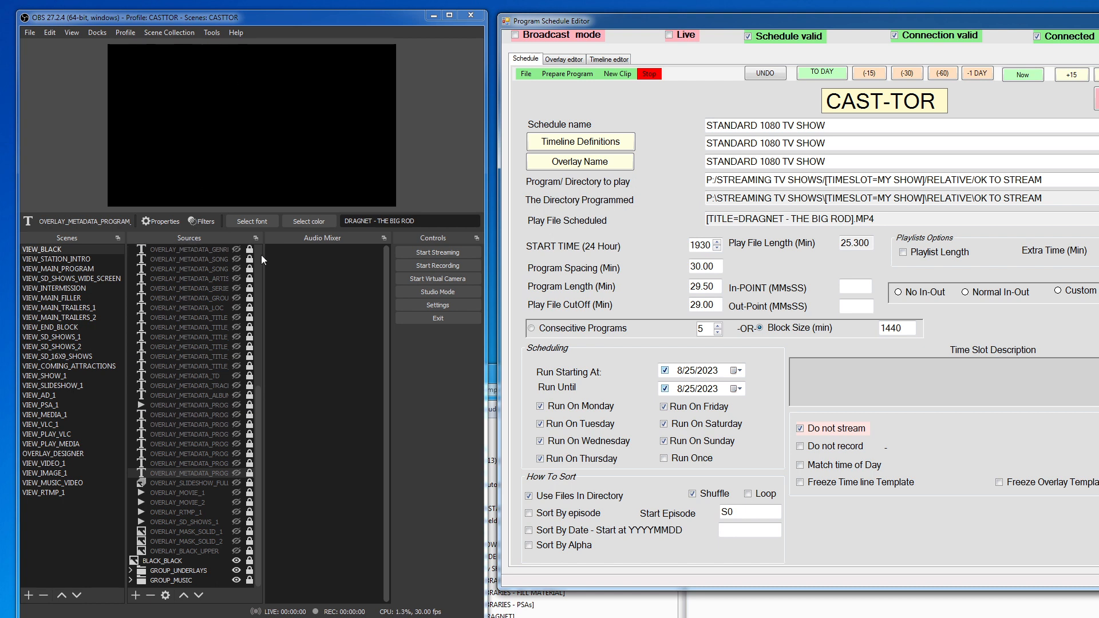
- Unlock GROUP_OVERLAYS in the VIEW_BLACK scene and make its OVERLAY_LOGO source visible
scroll(259, 251, up, 8)
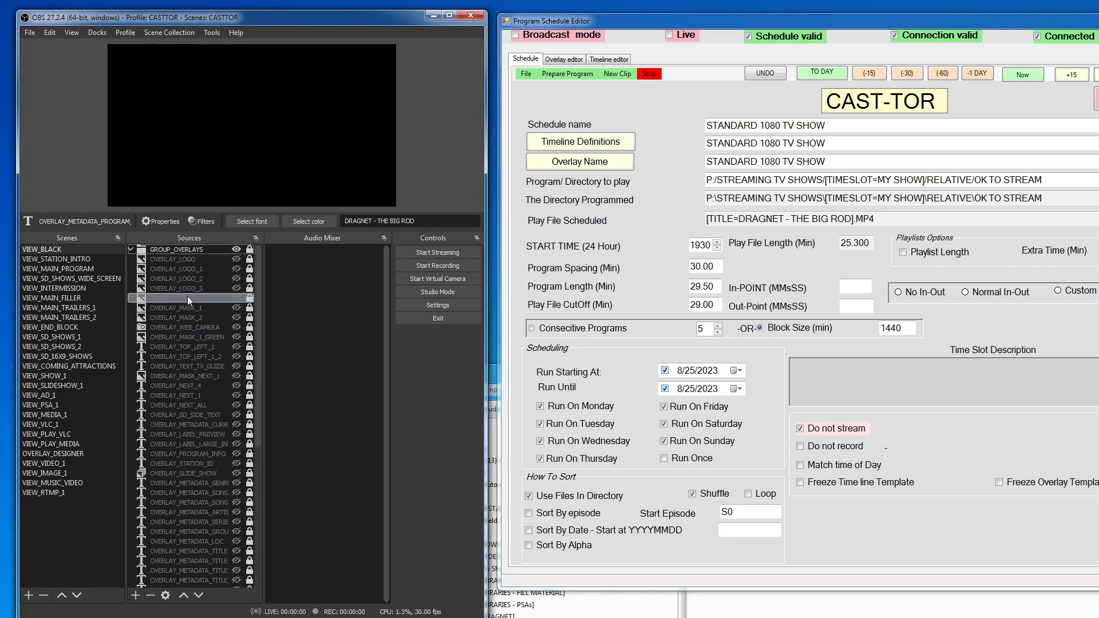
drag(187, 302, 197, 271)
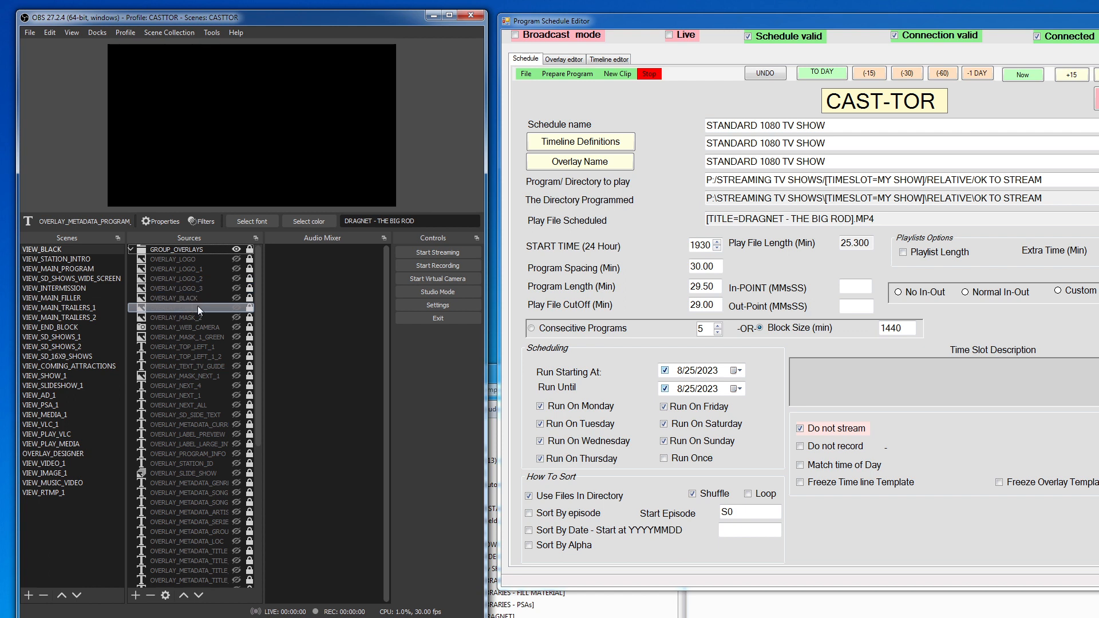
click(239, 259)
click(236, 259)
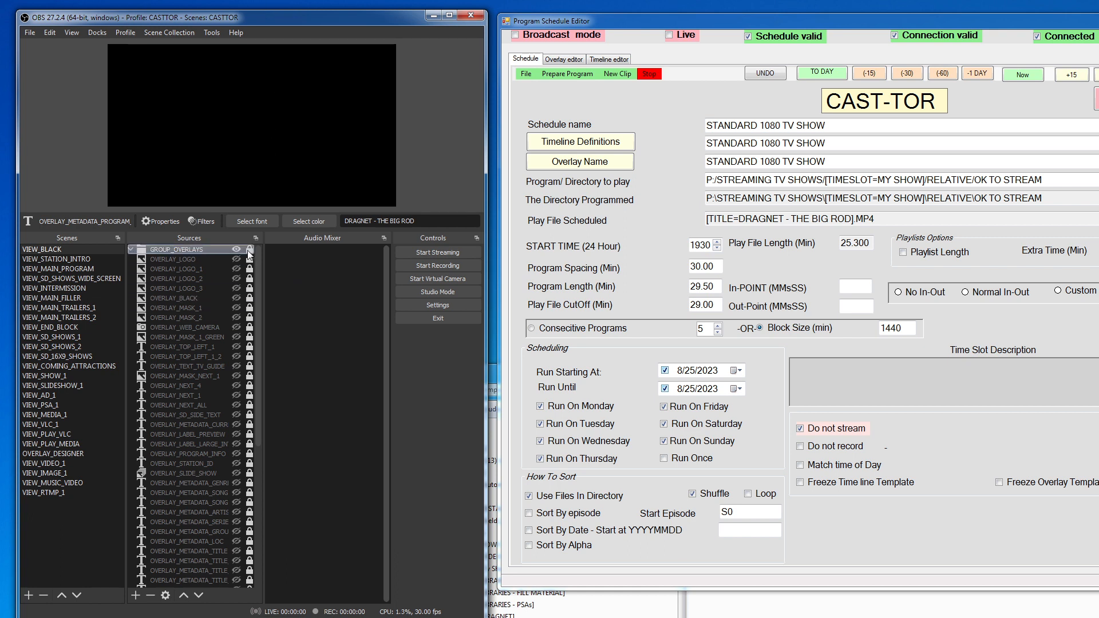
click(187, 258)
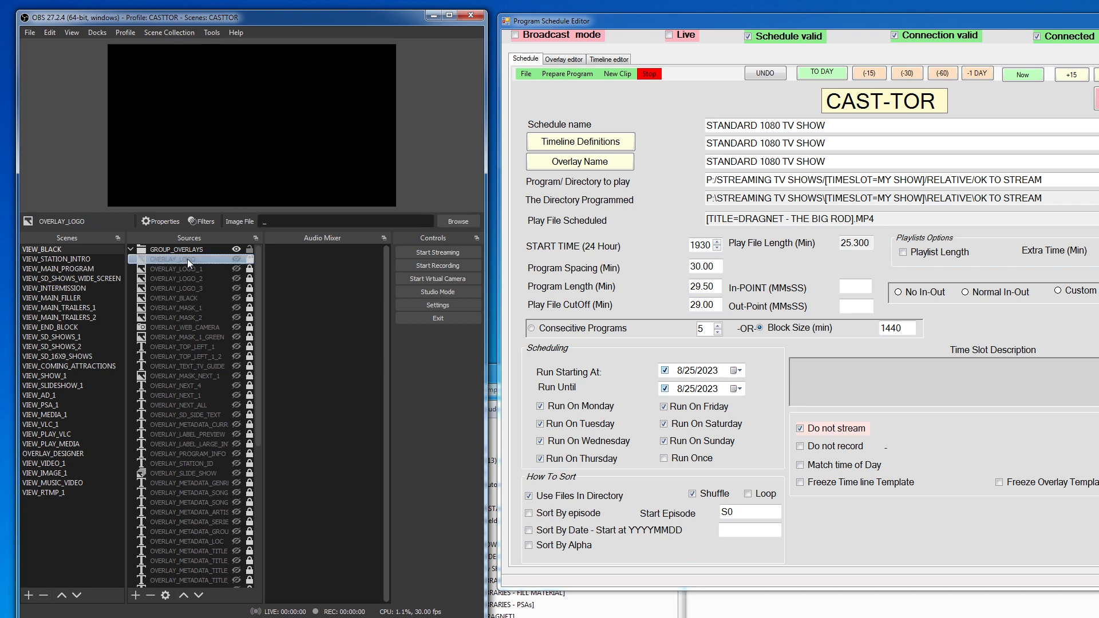
click(236, 259)
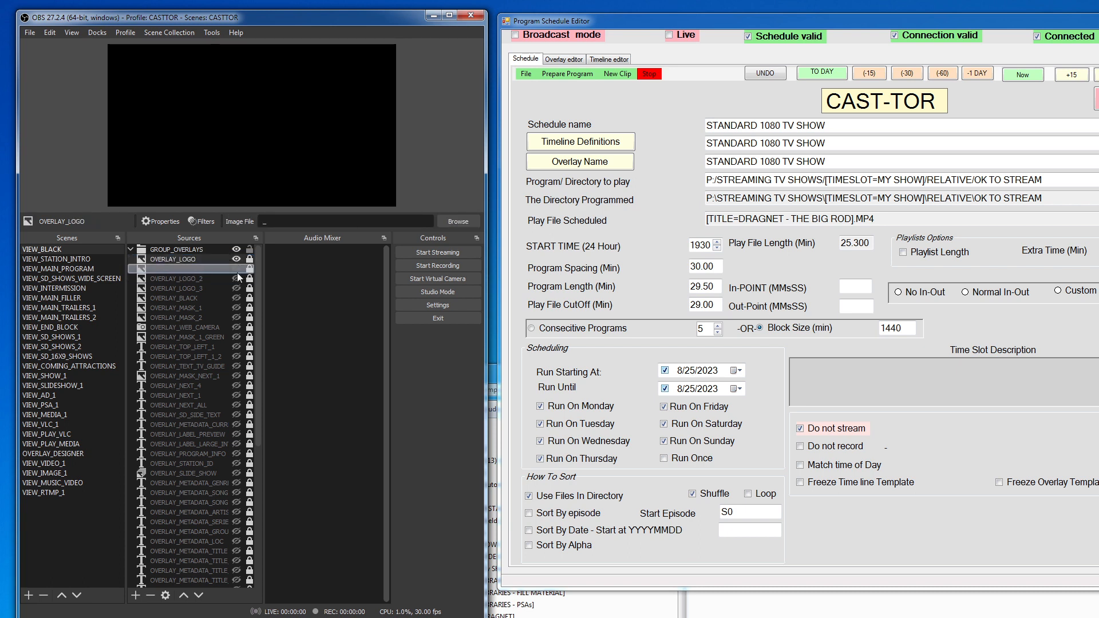
- Check the image properties of OVERLAY_LOGO without changing them, and unlock the source to show its placement outline
click(183, 258)
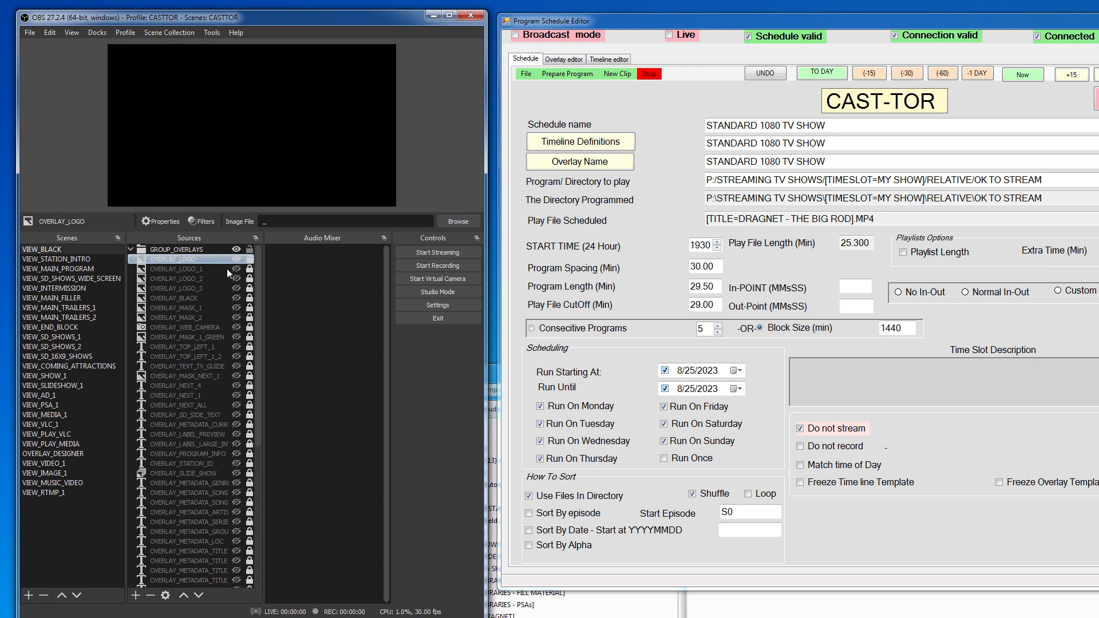
double_click(170, 259)
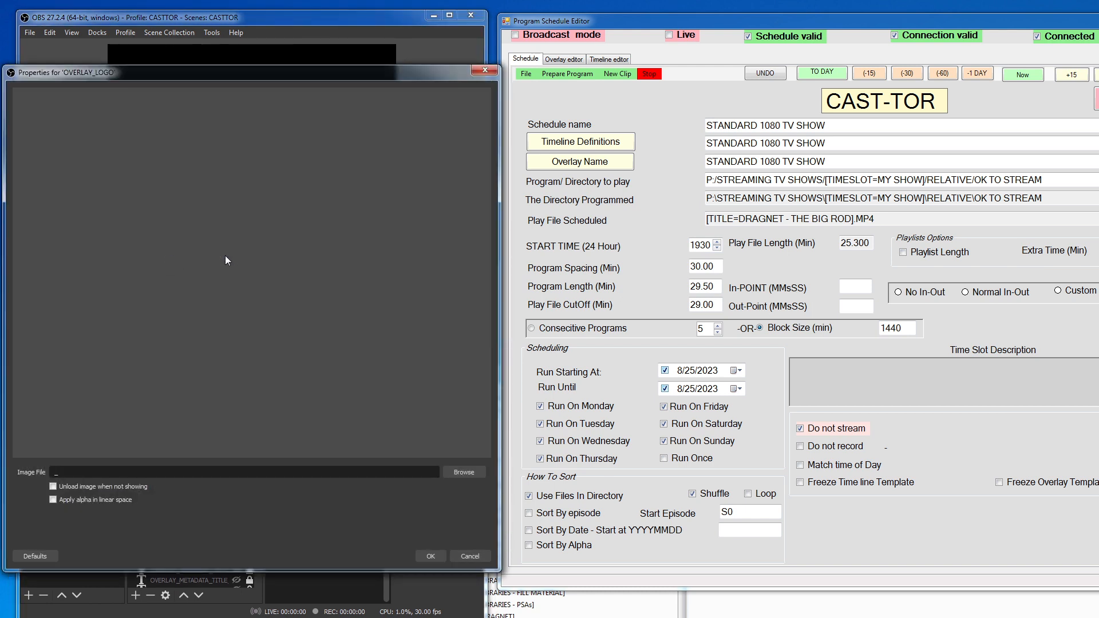
click(484, 70)
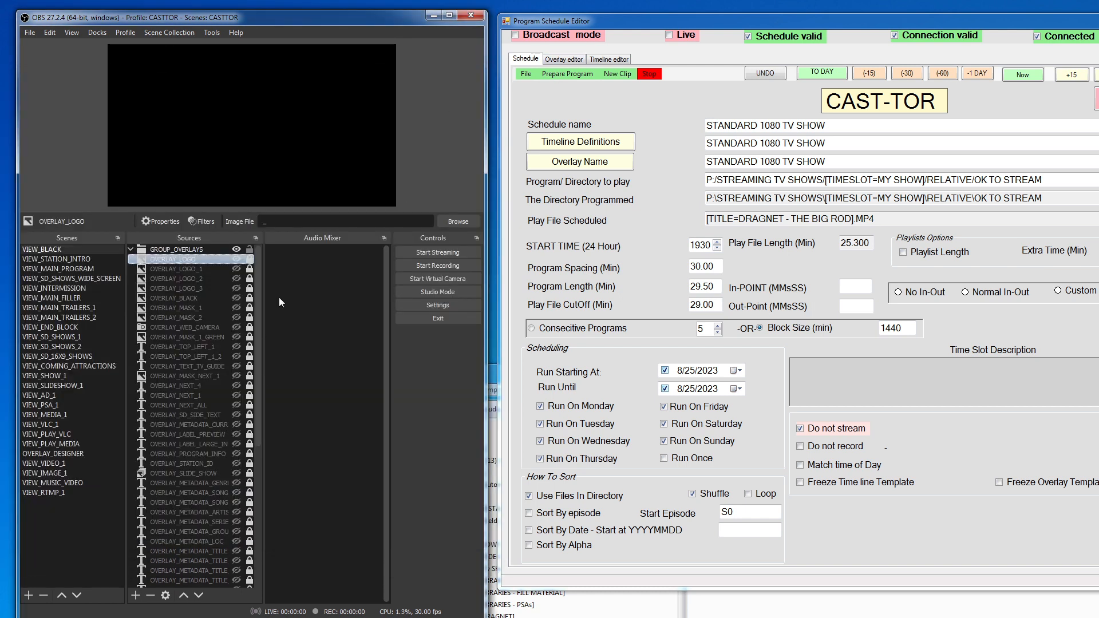
click(250, 259)
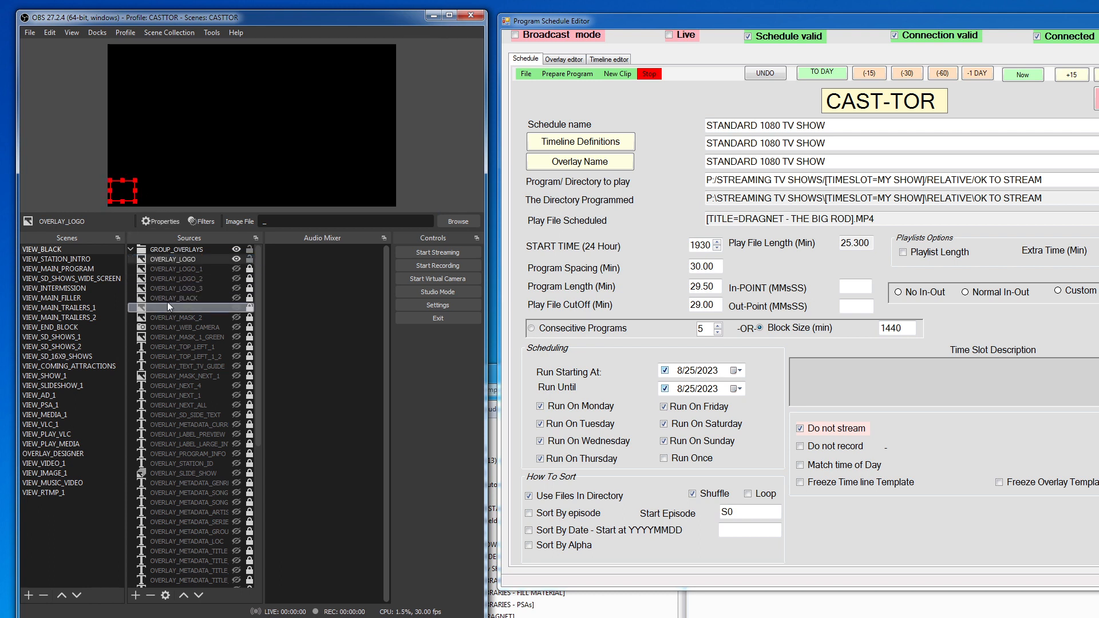
- Make OVERLAY_LOGO_1 and OVERLAY_LOGO_2 visible and unlock both to show their placement in the preview
click(229, 269)
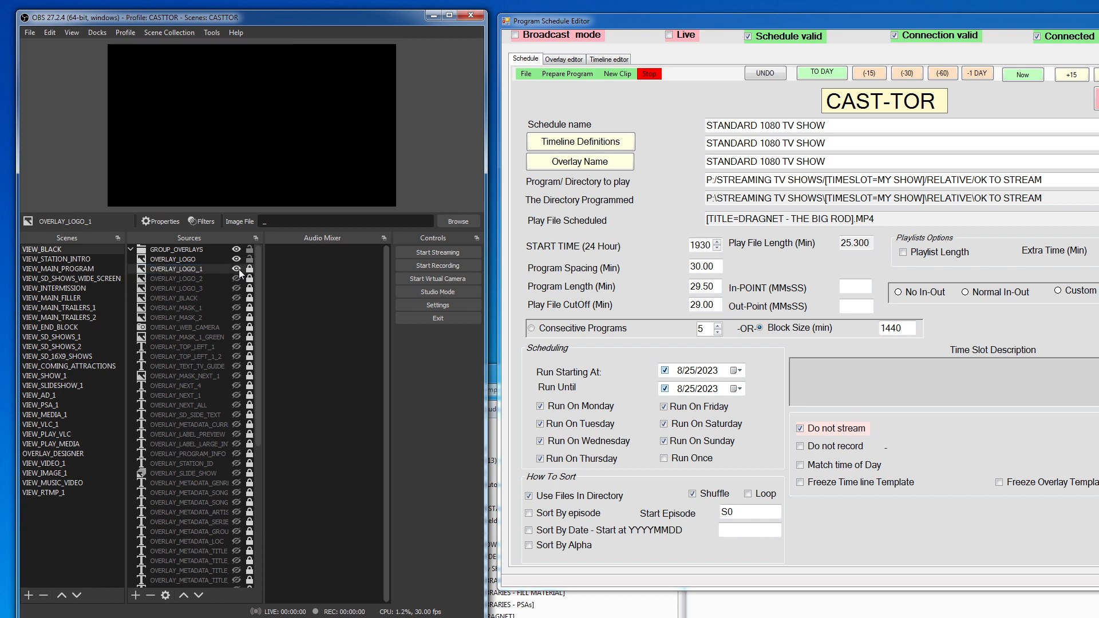
click(236, 269)
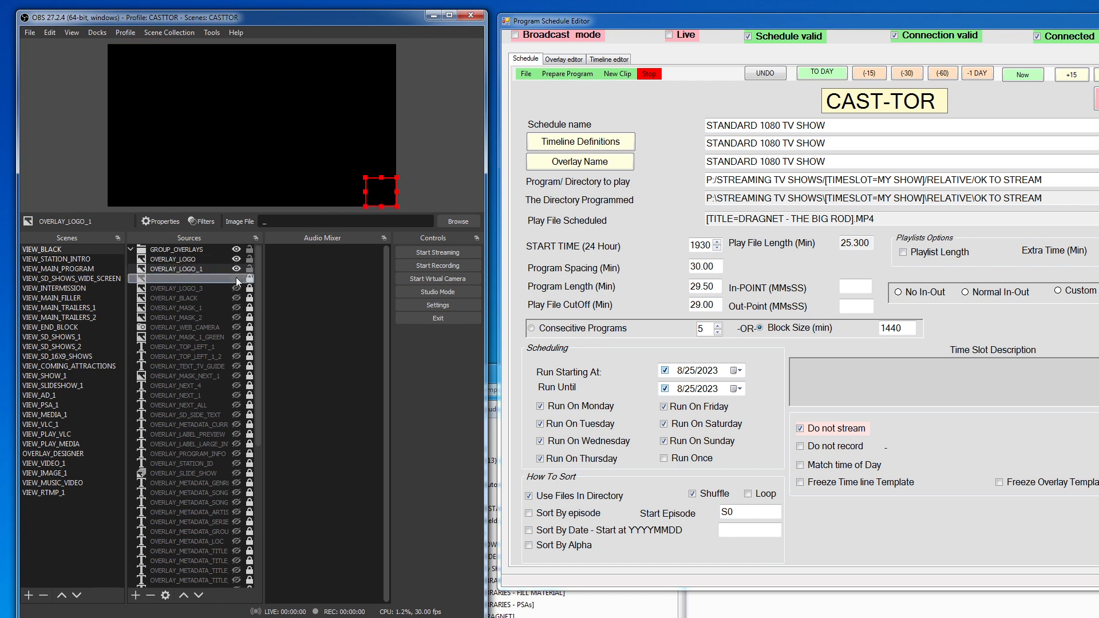
click(180, 281)
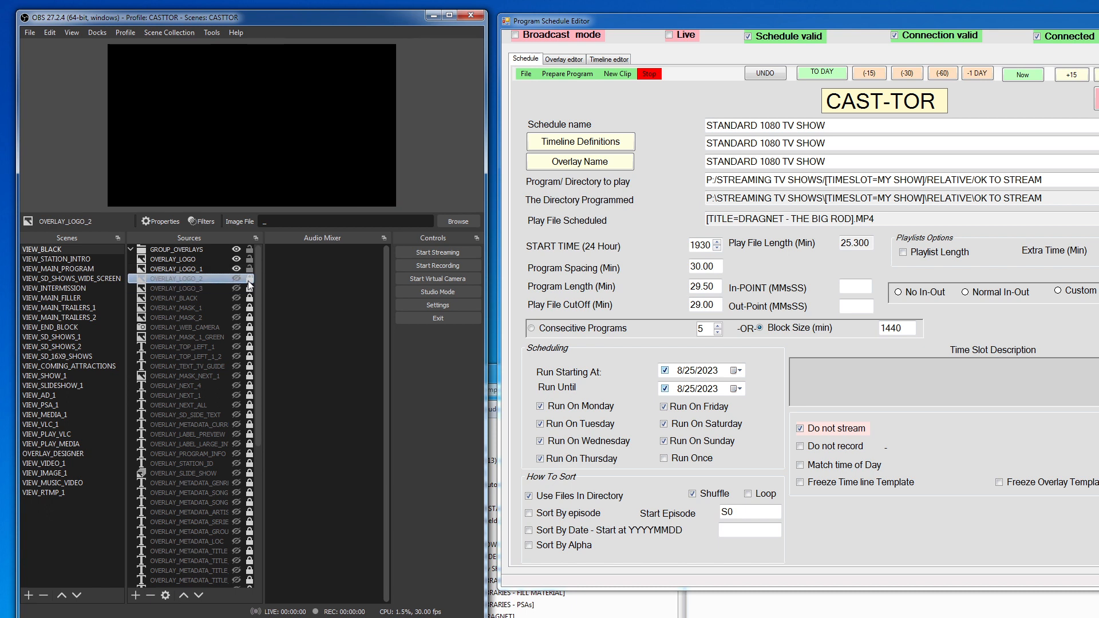
click(235, 279)
click(191, 317)
- Unlock OVERLAY_LOGO_3 to check its placement, and lock GROUP_OVERLAYS and all the logo sources again
click(198, 290)
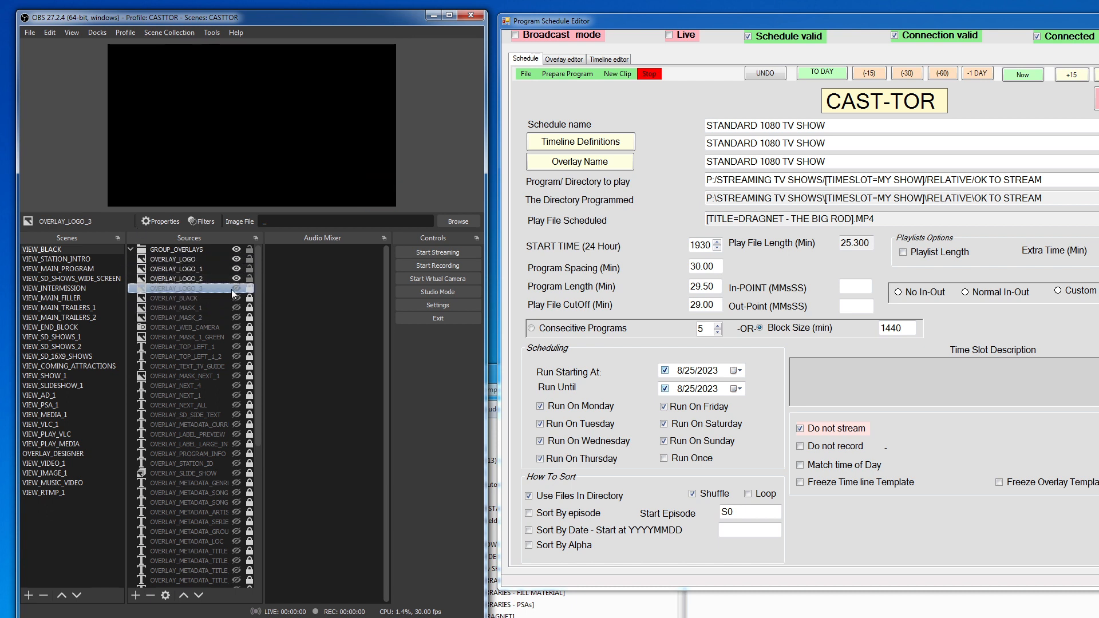
click(248, 289)
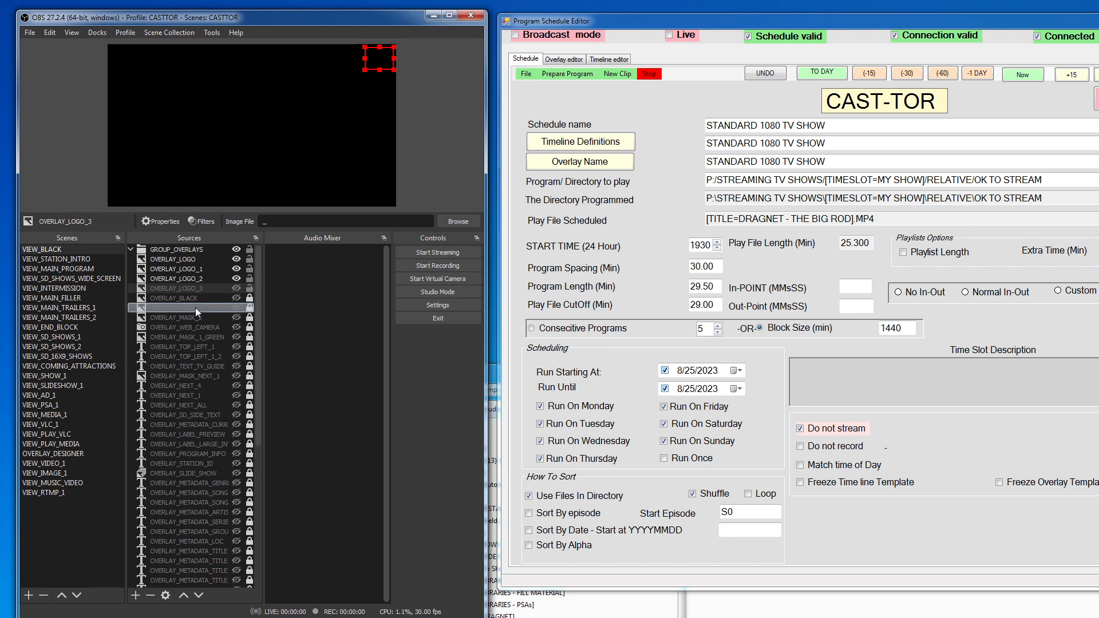
click(250, 287)
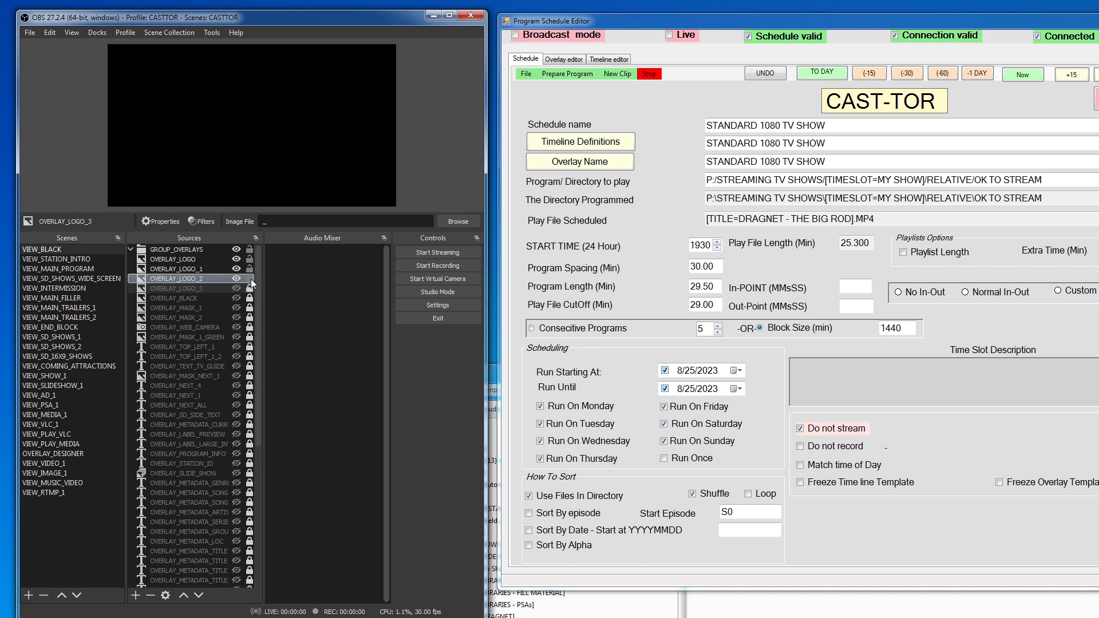
click(249, 250)
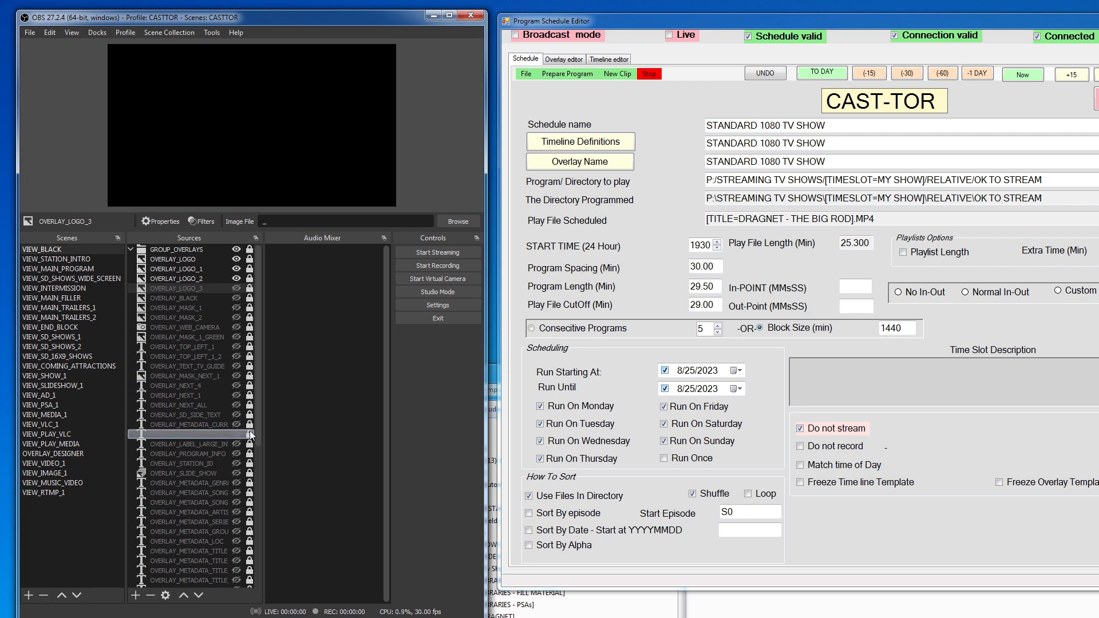
drag(257, 424, 262, 509)
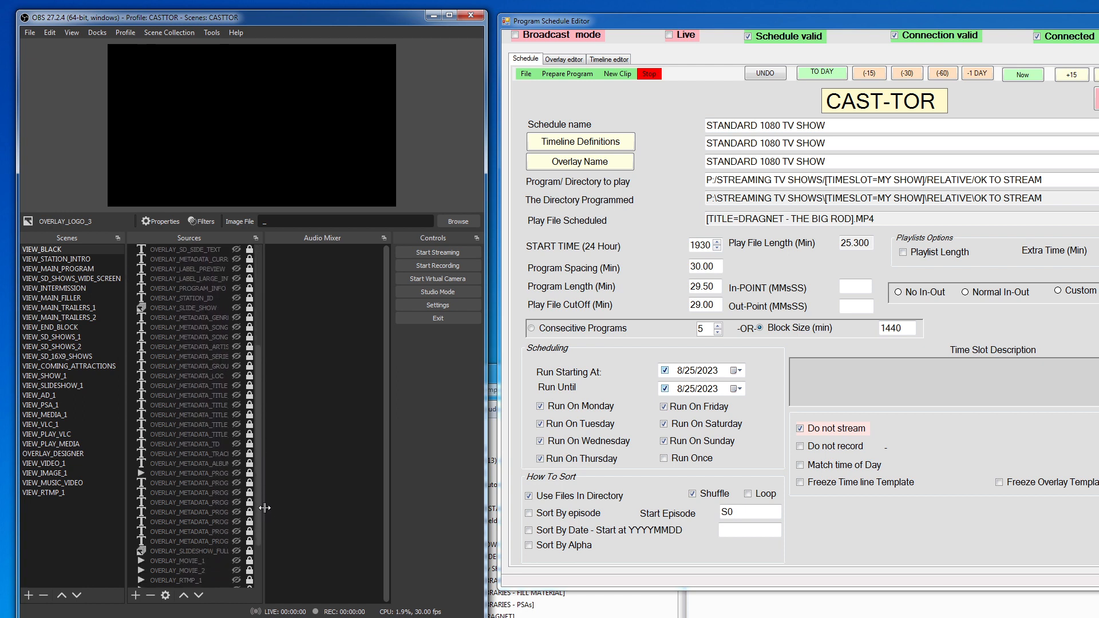
- Switch to OBS and widen its window so the full source names are readable
drag(486, 438, 756, 478)
drag(824, 484, 838, 483)
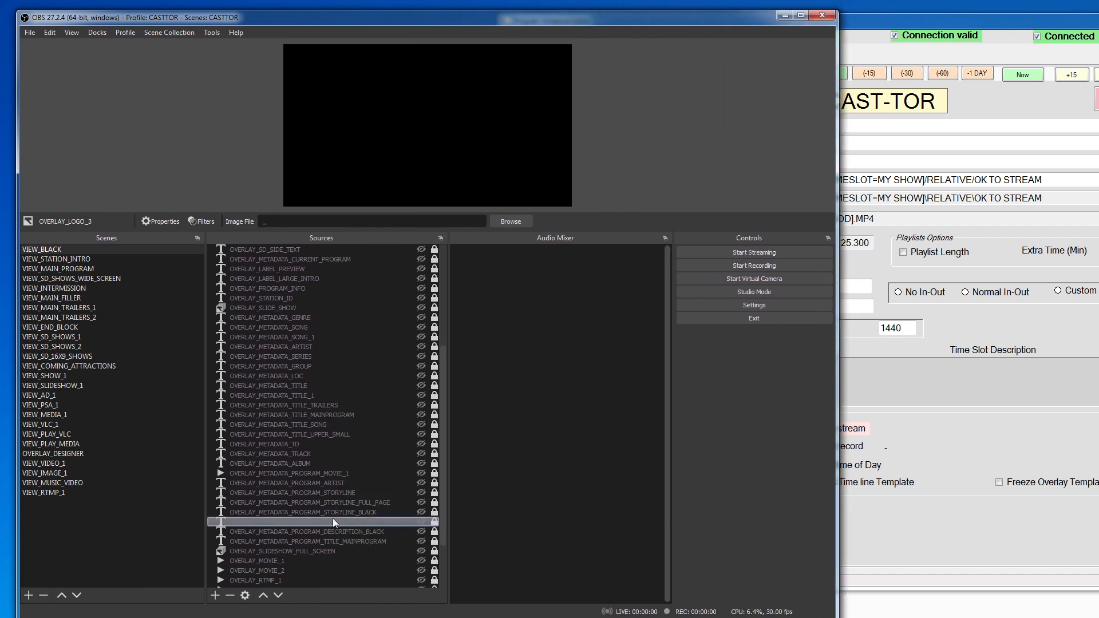
click(407, 475)
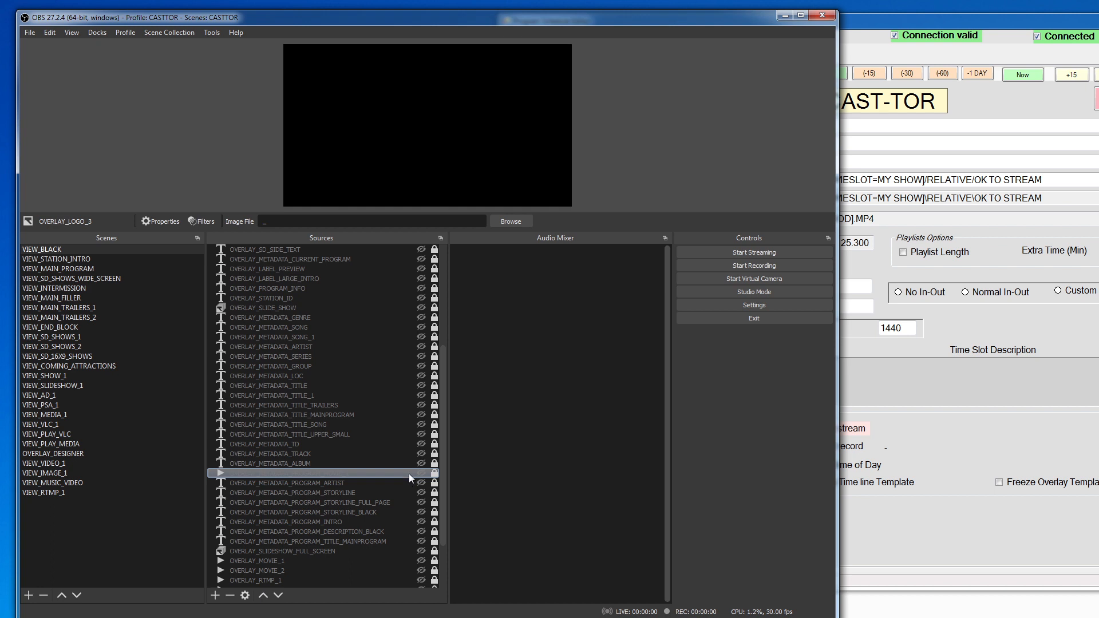
- Hide OVERLAY_LOGO, OVERLAY_LOGO_1 and OVERLAY_LOGO_2 in the VIEW_BLACK scene, and unlock GROUP_OVERLAYS
drag(445, 353, 436, 252)
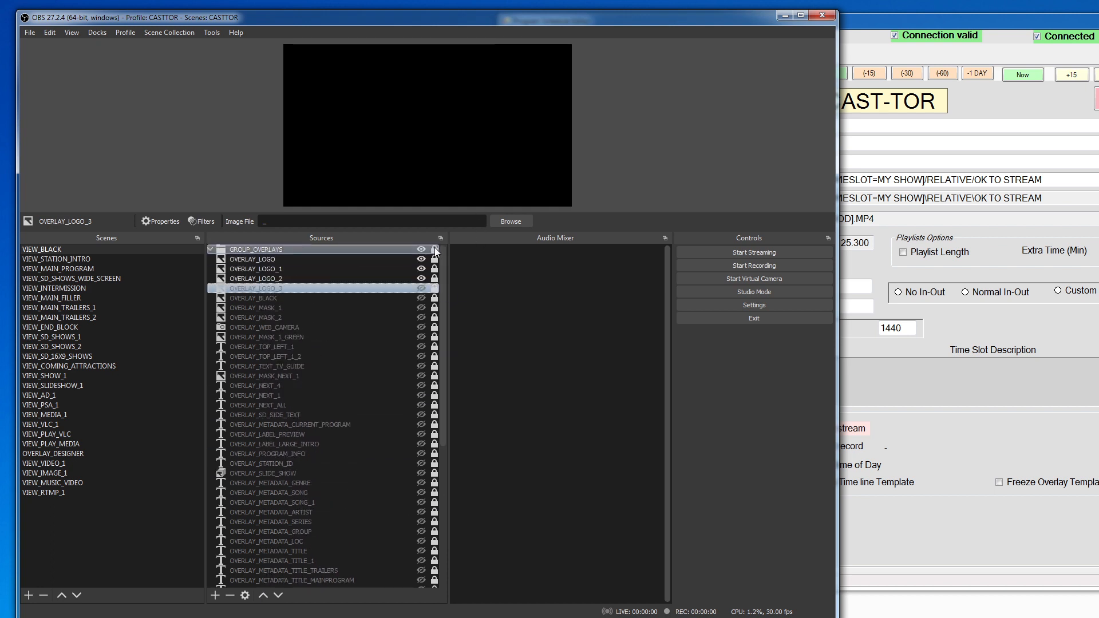
click(421, 259)
click(422, 268)
click(421, 278)
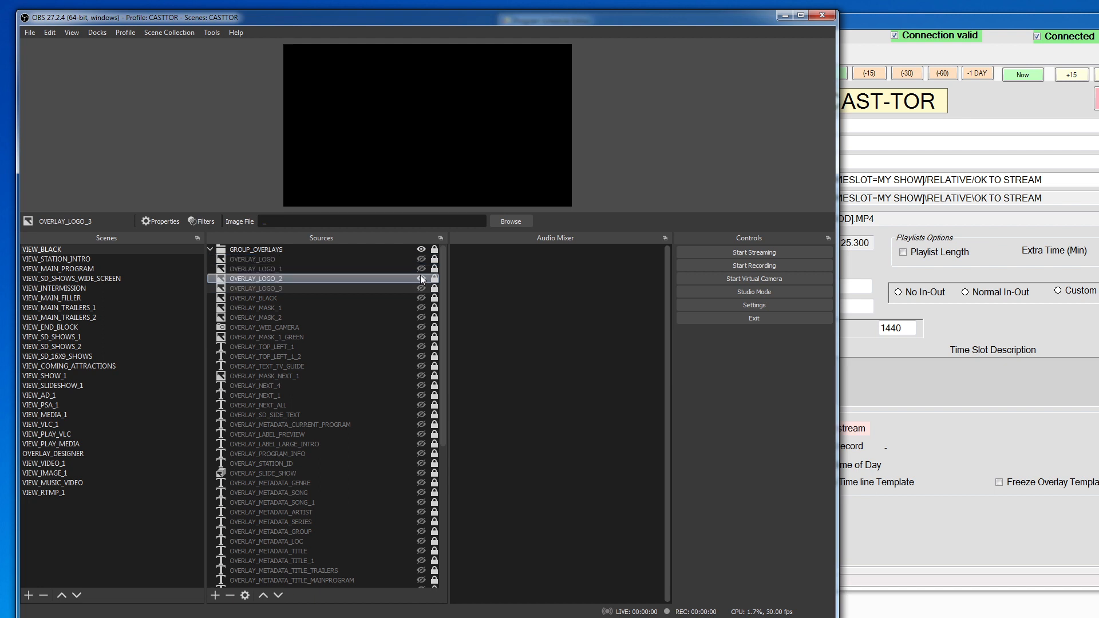
click(434, 249)
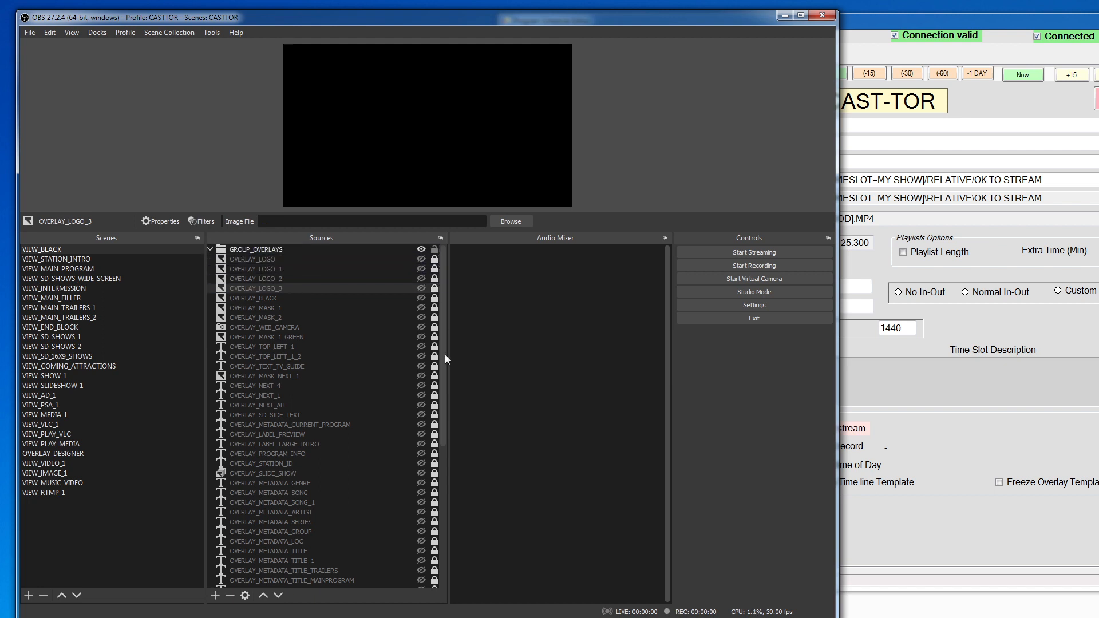
- Make OVERLAY_METADATA_PROGRAM_TITLE_MAINPROGRAM visible and select it to check its text and placement in the preview
drag(442, 394, 441, 533)
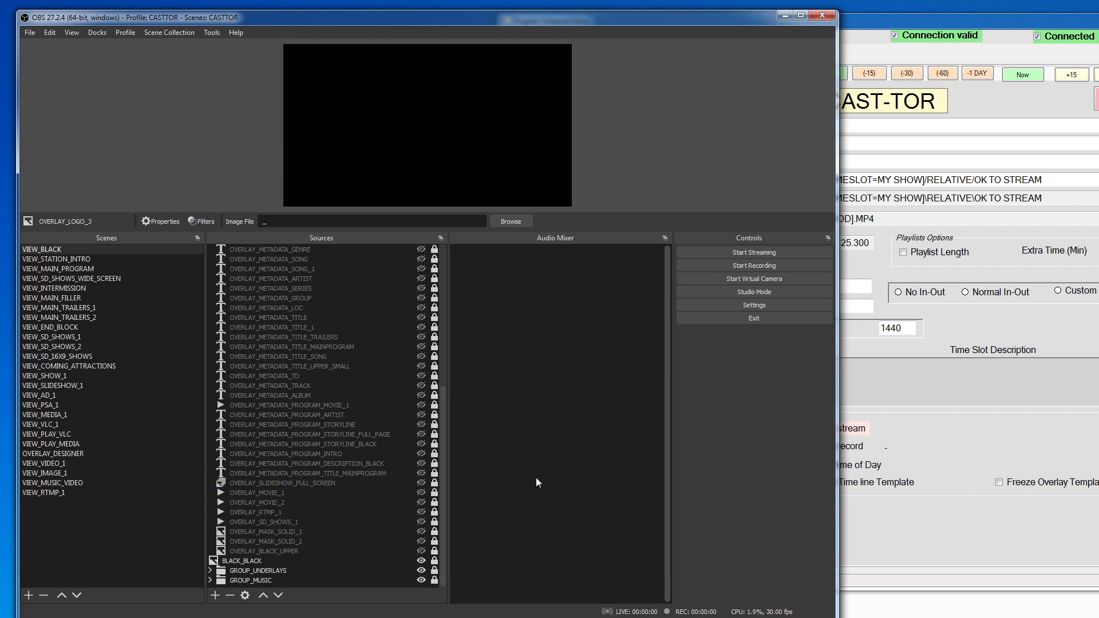
click(421, 473)
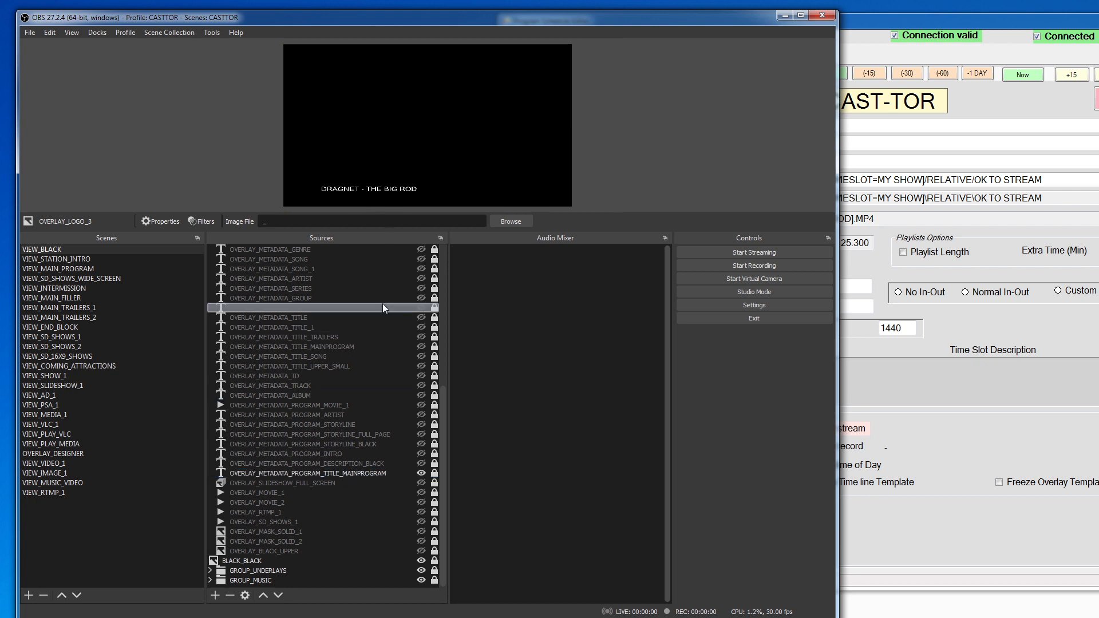
click(433, 474)
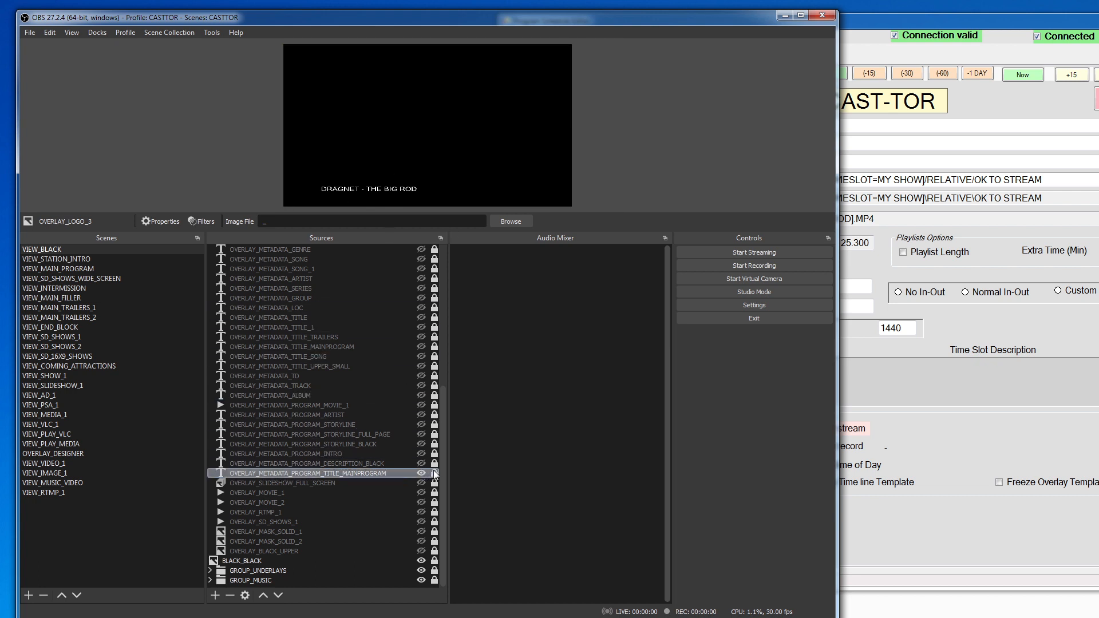
click(366, 473)
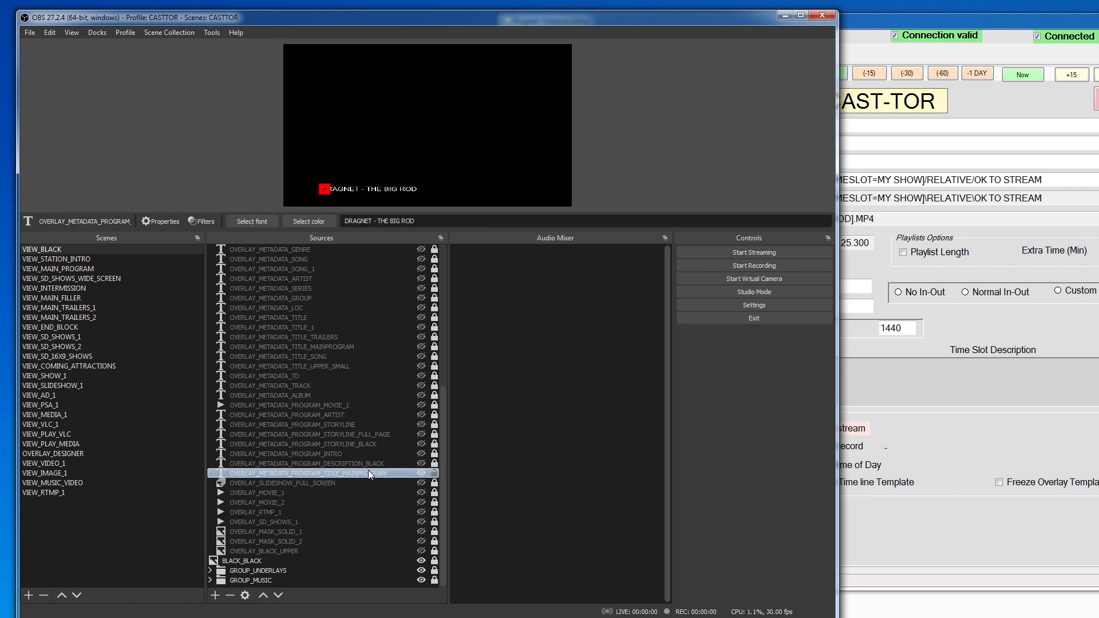
click(421, 473)
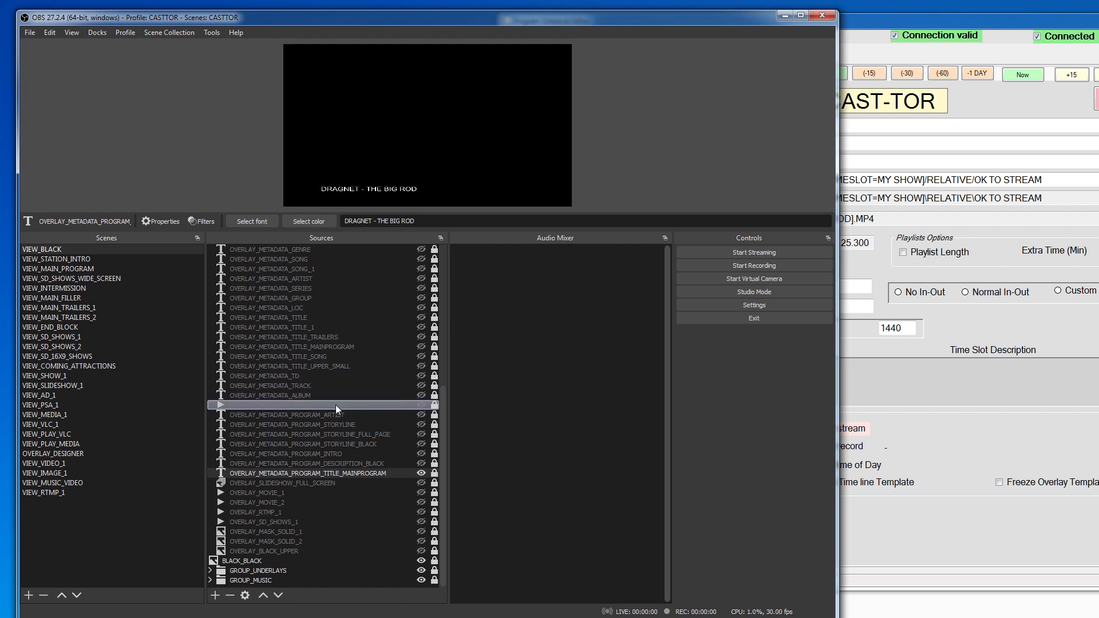
- Make OVERLAY_METADATA_TITLE_MAINPROGRAM, OVERLAY_METADATA_TITLE_TRAILERS and OVERLAY_METADATA_TITLE visible to compare their title placements
click(421, 346)
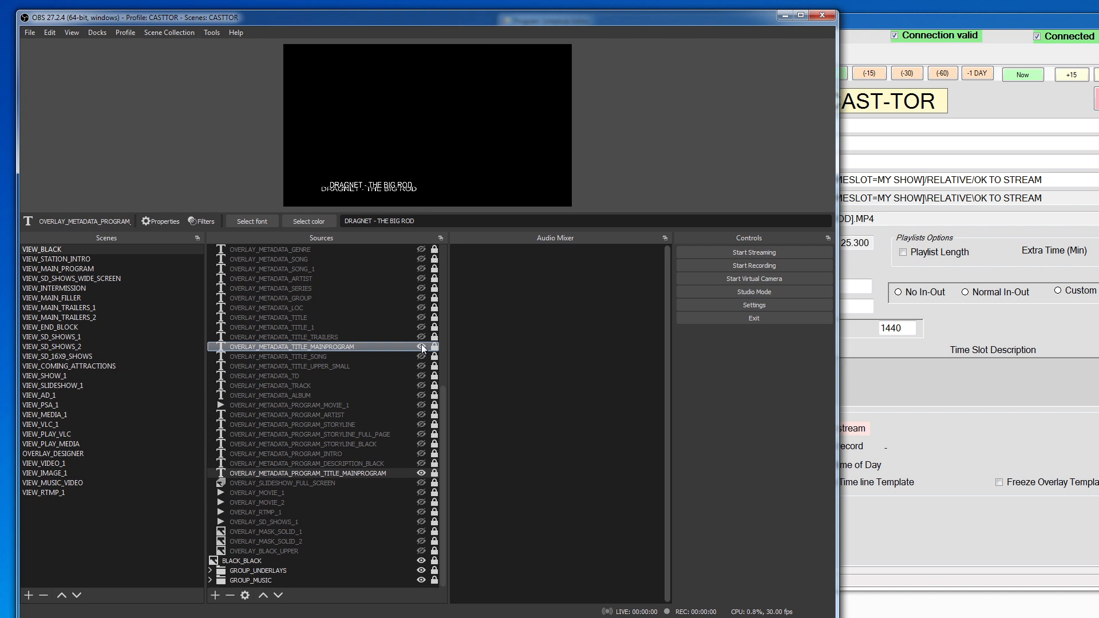
drag(421, 345, 383, 335)
click(420, 335)
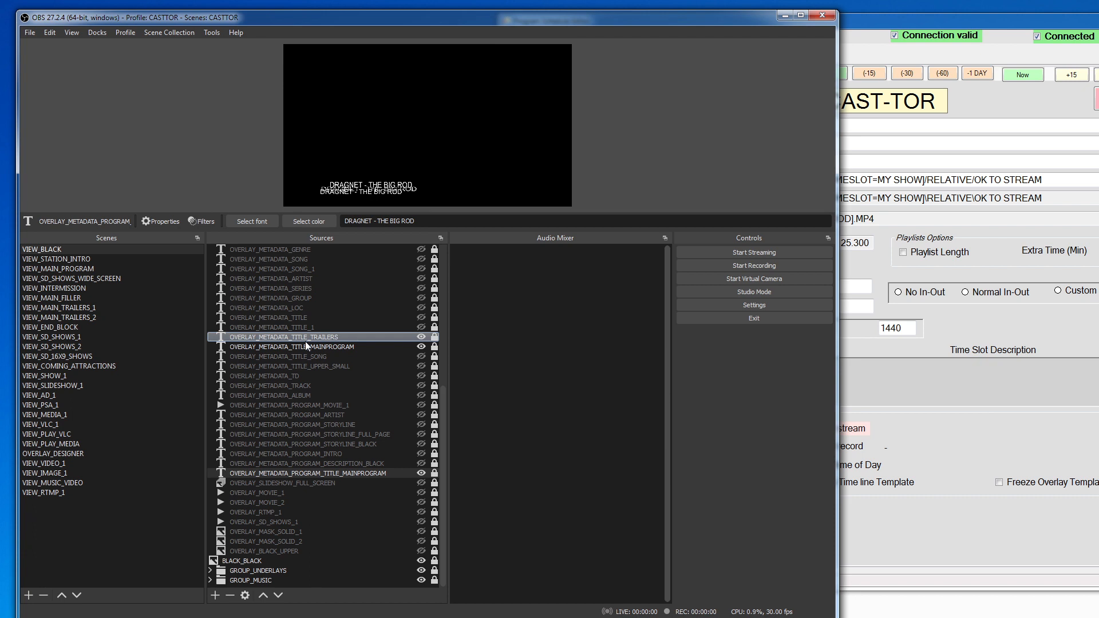
drag(305, 341, 301, 318)
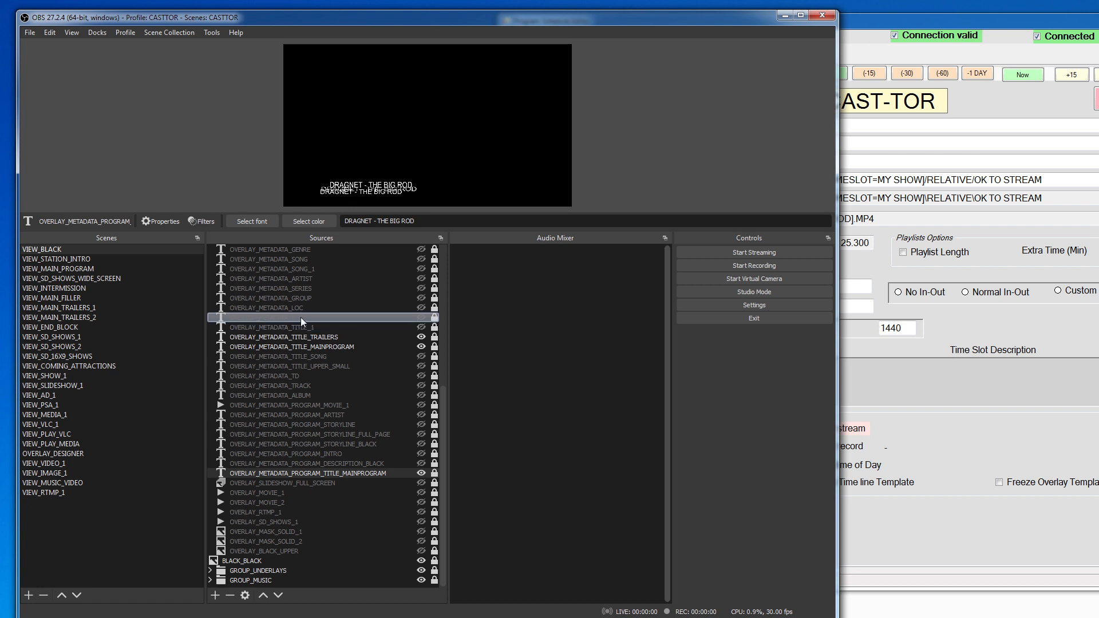
click(420, 318)
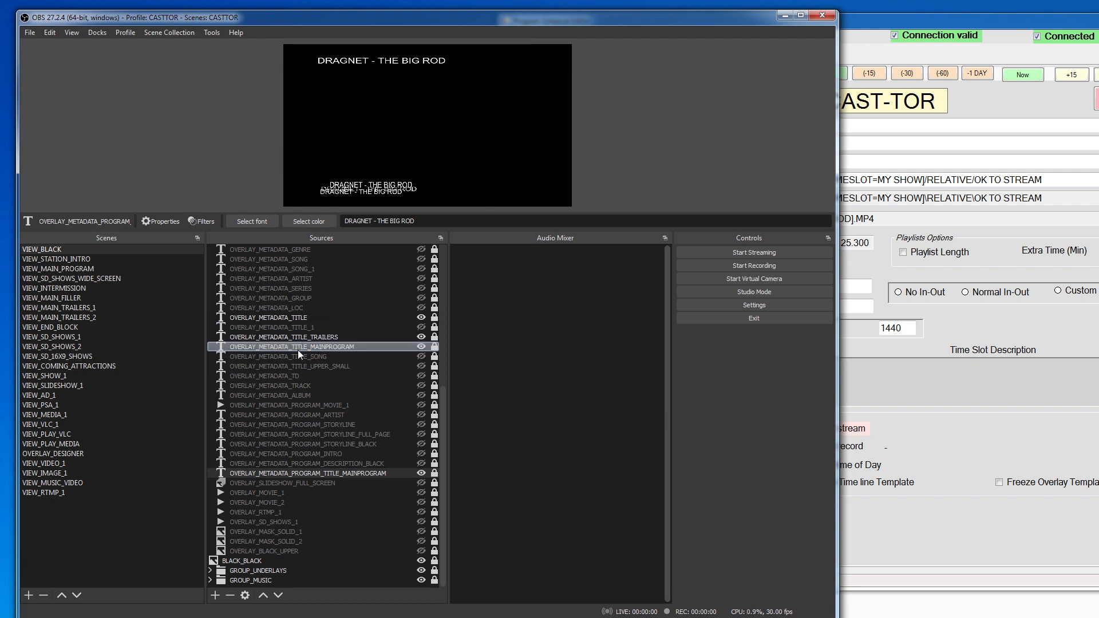
drag(297, 350, 314, 324)
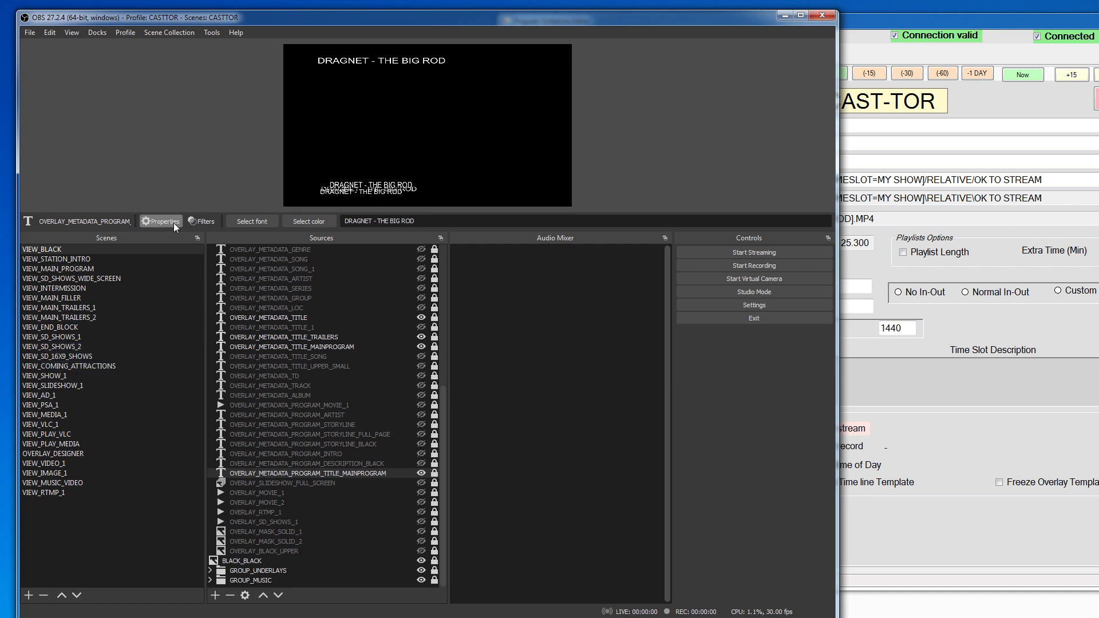
- Switch to the Program Schedule Editor, review the overlay sources of STANDARD 1080 TV SHOW, and return to the schedule settings
drag(908, 25, 517, 32)
click(187, 72)
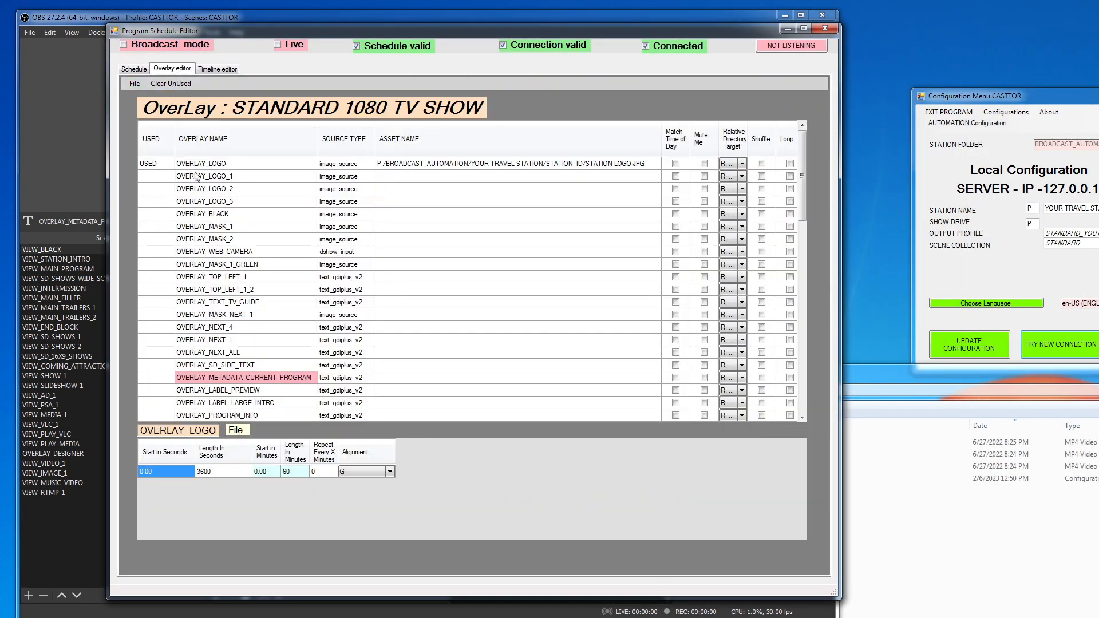
mouse_move(802, 202)
mouse_down()
mouse_move(802, 413)
mouse_move(827, 192)
mouse_move(802, 201)
mouse_up()
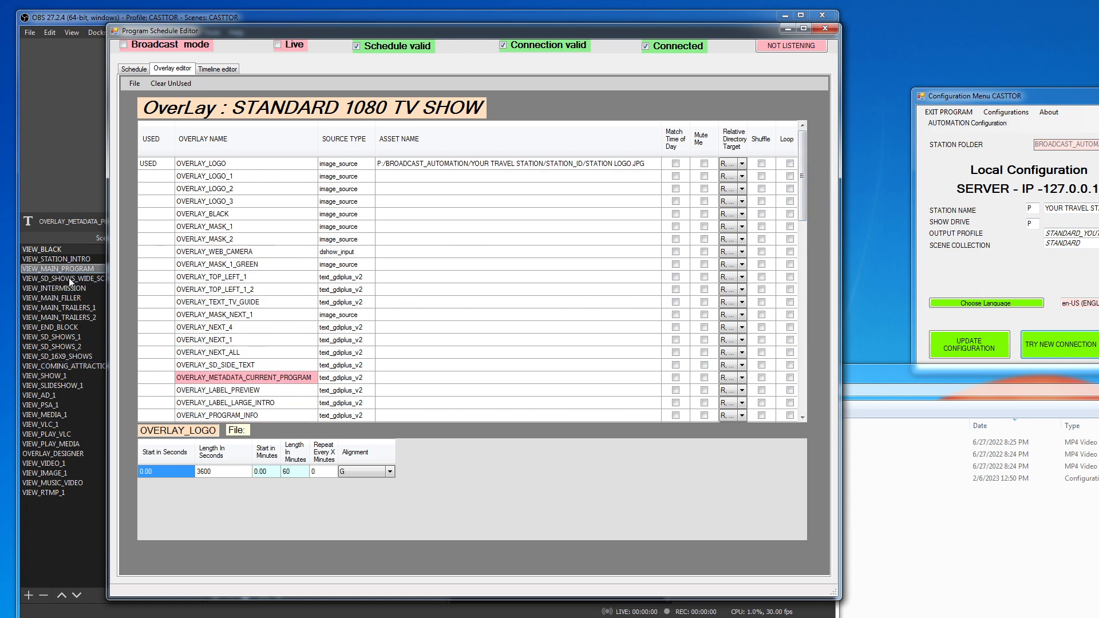
drag(795, 200, 798, 294)
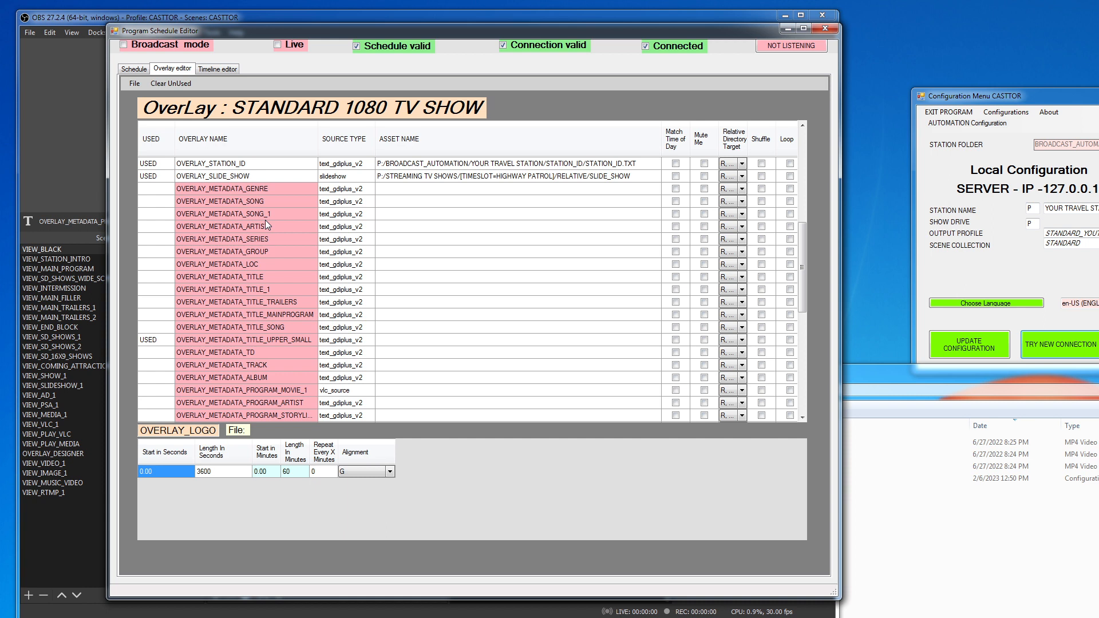
drag(802, 242, 813, 123)
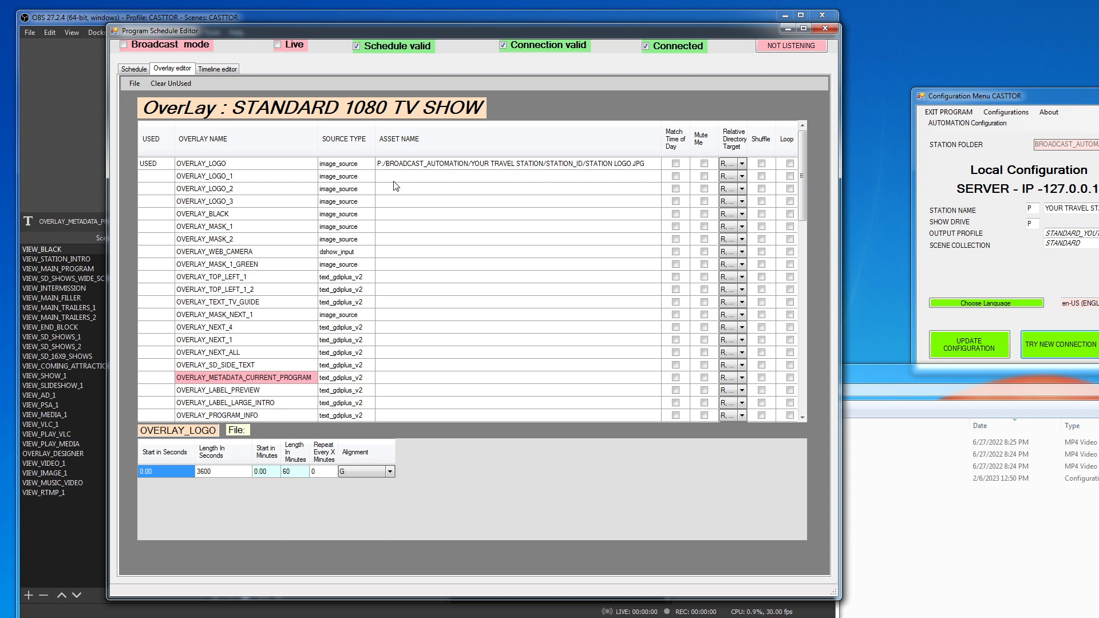
click(134, 69)
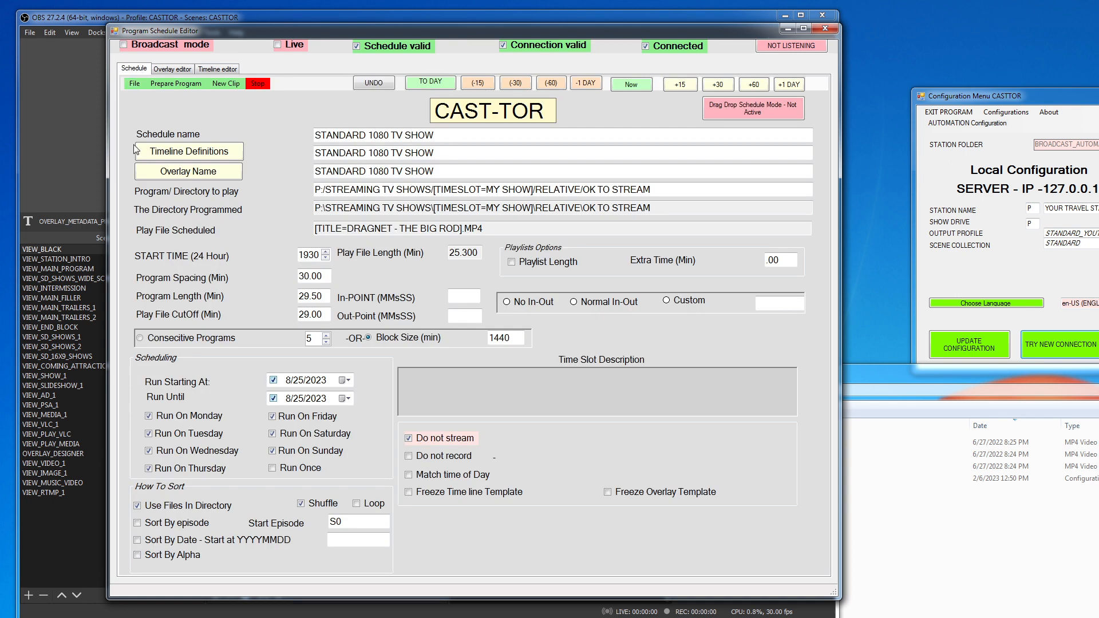
- Set the program directory to the OK TO STREAM folder of [SERIES=MY MOTHER THE CAR] from the file explorer
click(840, 497)
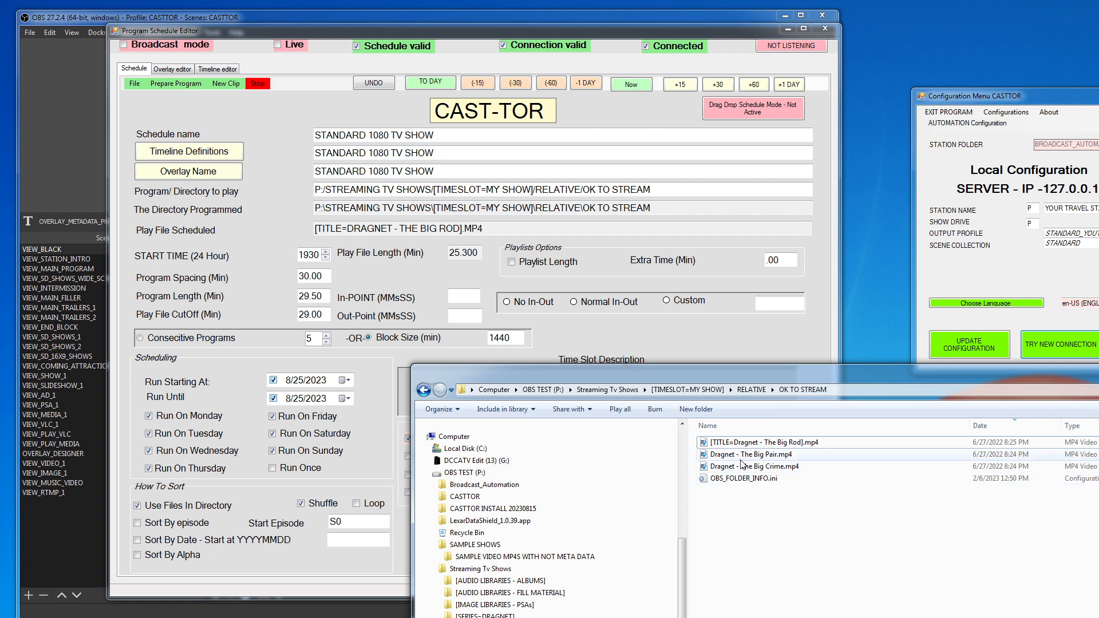
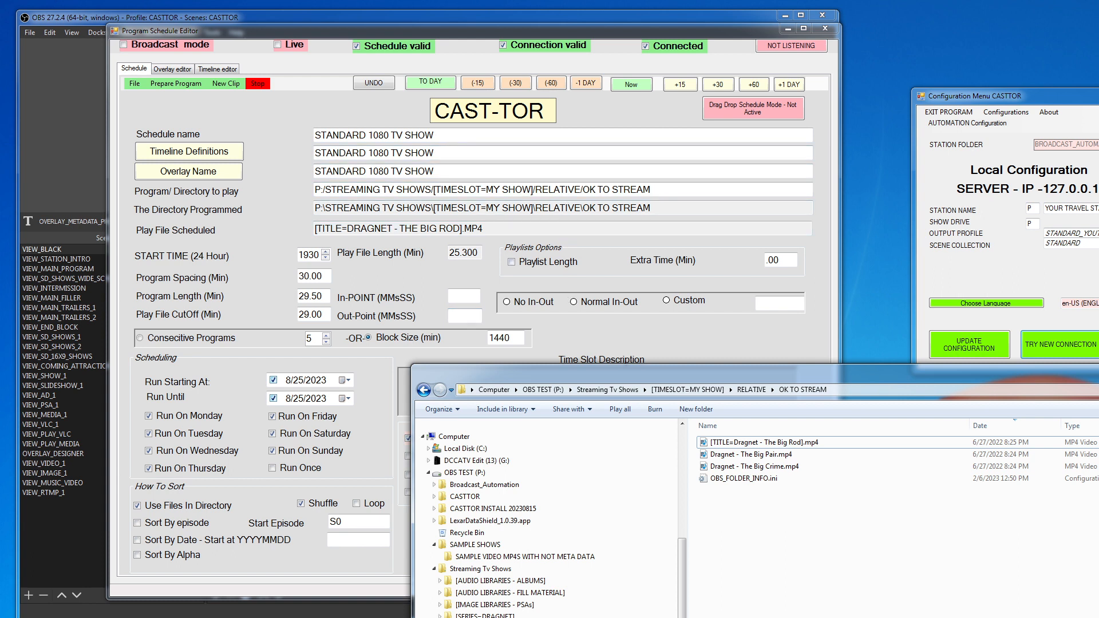
drag(723, 369, 1021, 61)
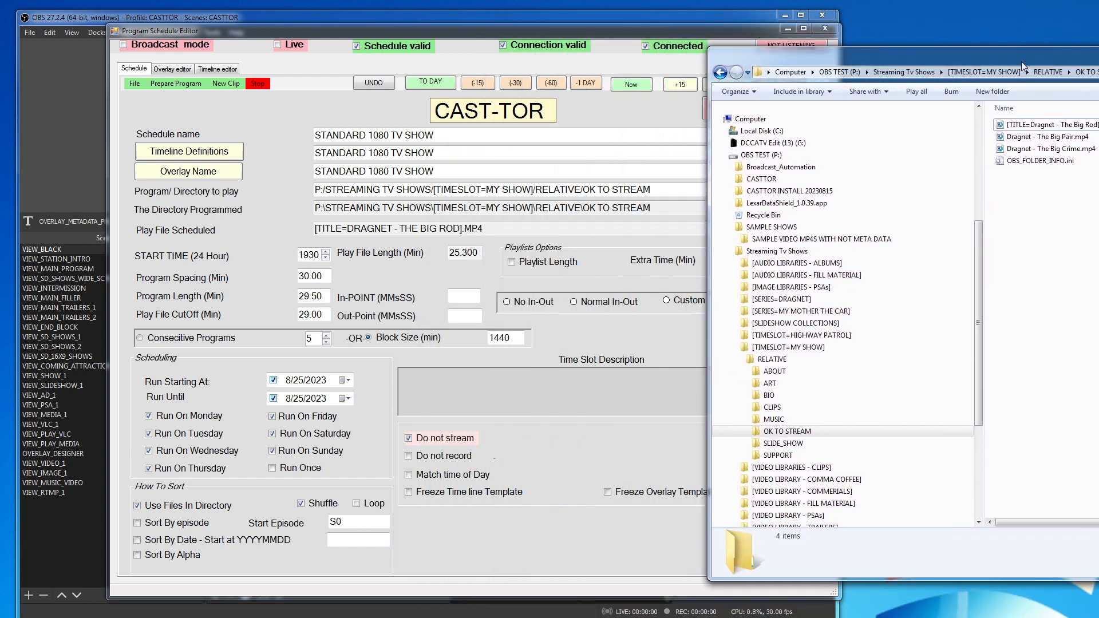
click(737, 311)
click(788, 373)
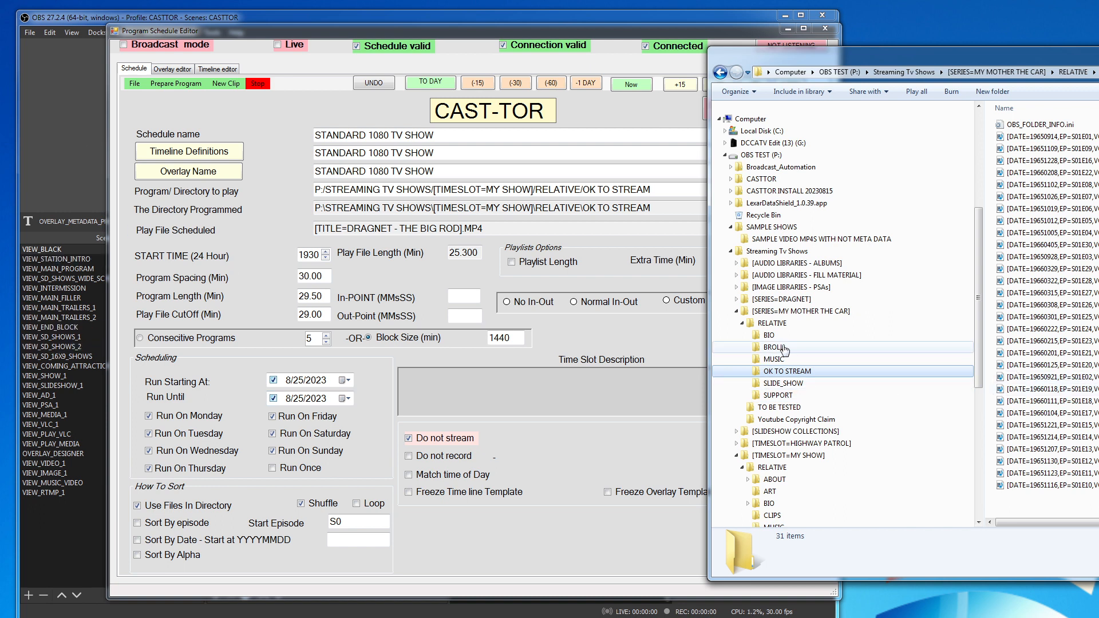
drag(759, 373, 357, 188)
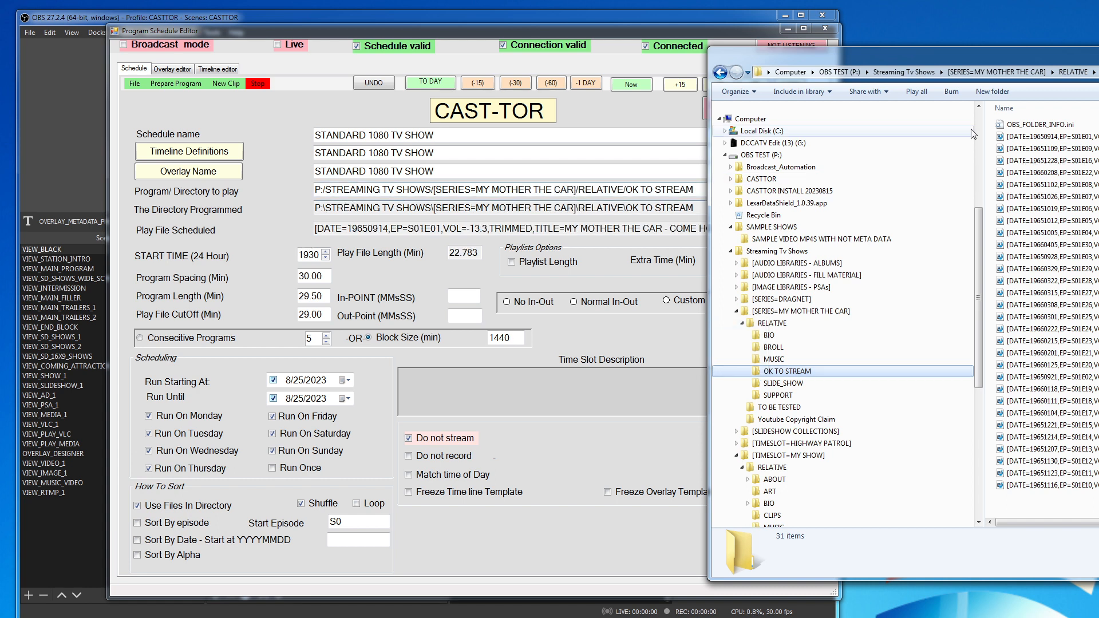
drag(921, 57, 1056, 51)
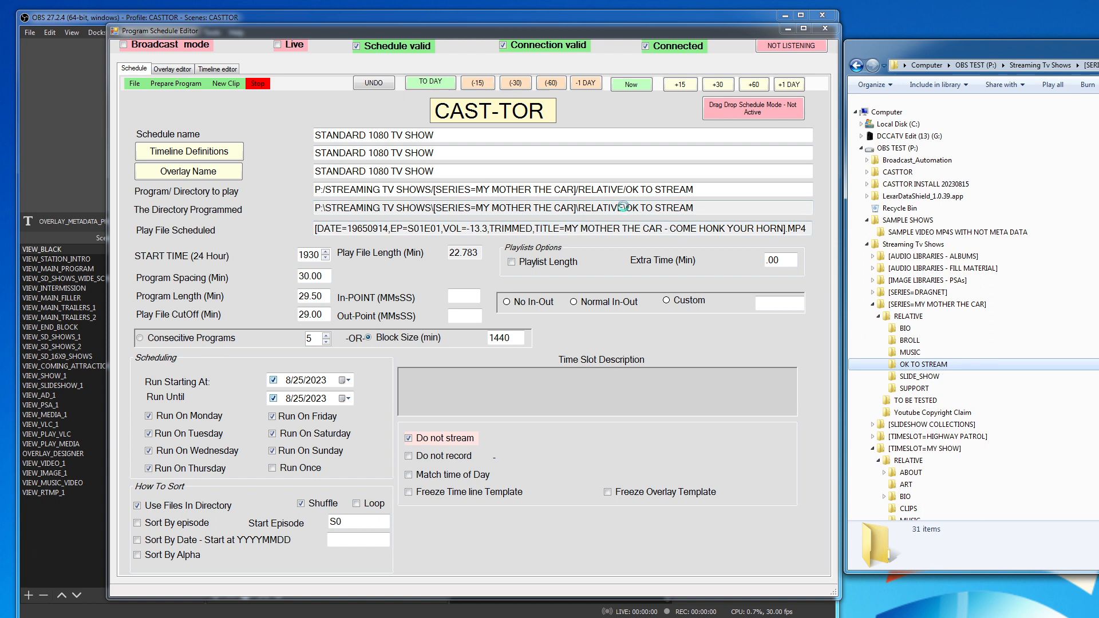
- Pick new clips repeatedly until the MY MOTHER THE CAR episode MY SON- THE CRIMINAL is scheduled, with the OBS preview uncovered
drag(443, 29, 739, 39)
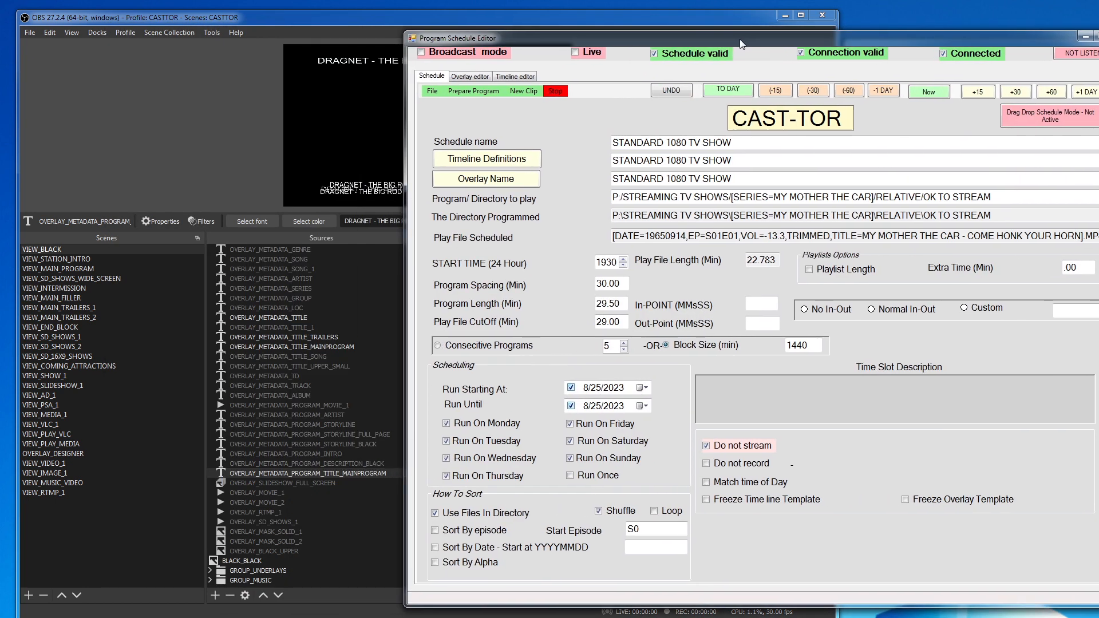
click(524, 91)
click(524, 91)
click(524, 91)
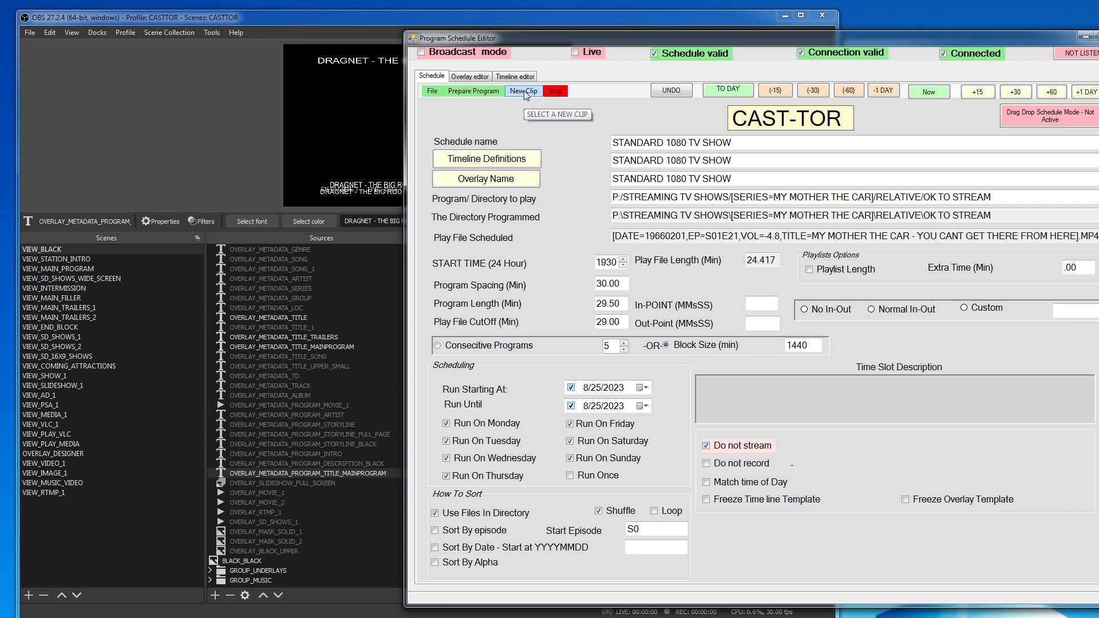
click(524, 91)
click(524, 91)
click(524, 91)
click(524, 91)
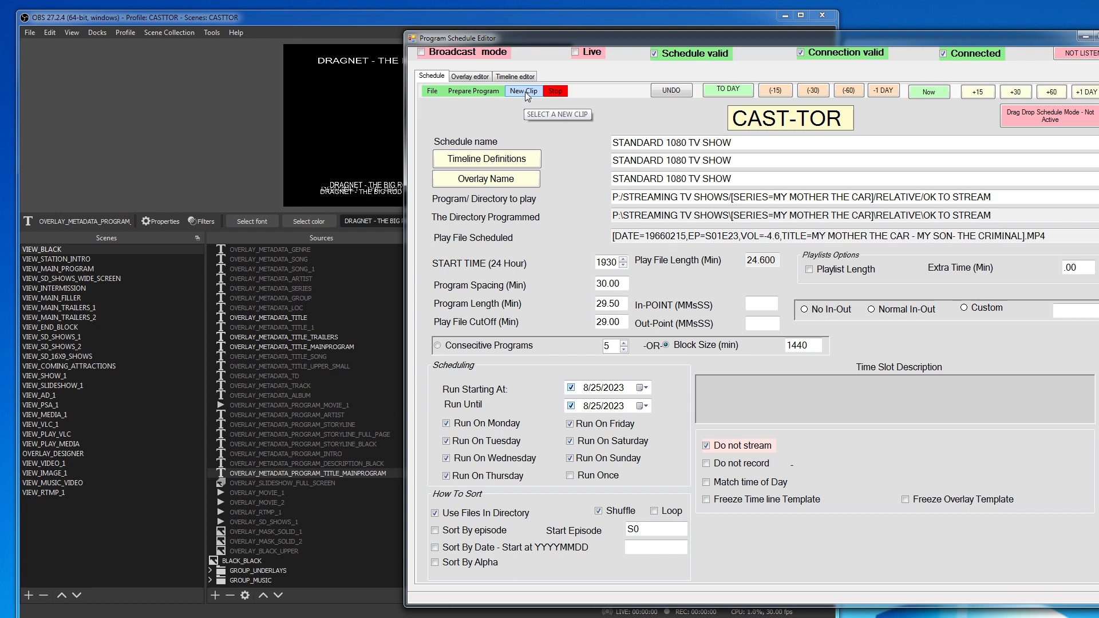
- Play the scheduled MY MOTHER THE CAR episode, stop it, and play it again to check its title overlays in OBS
click(468, 92)
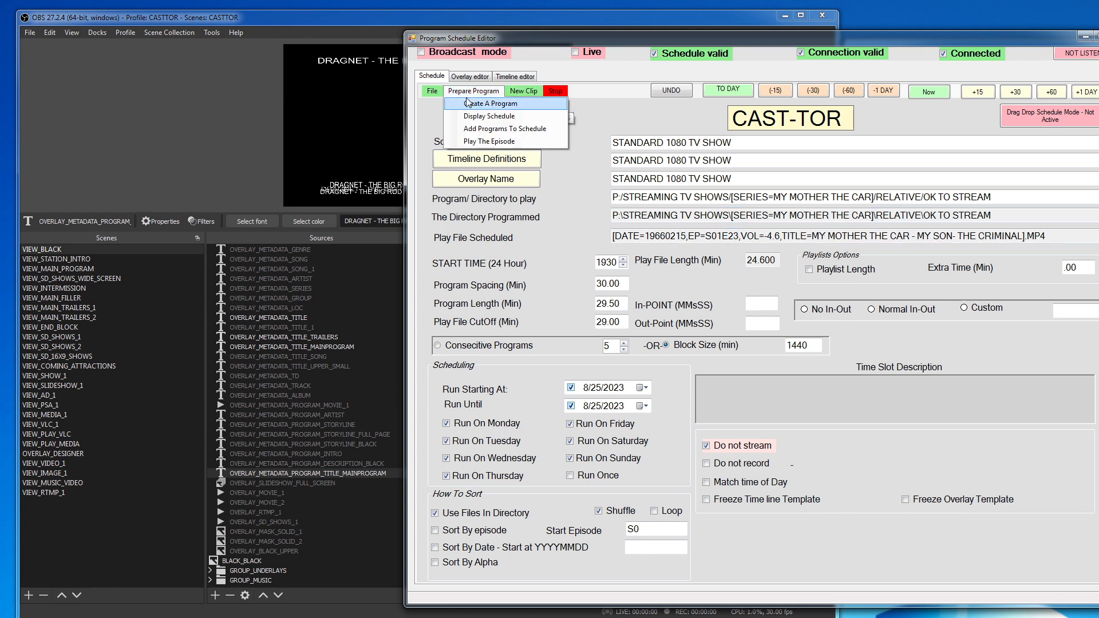
click(489, 141)
drag(562, 39, 768, 36)
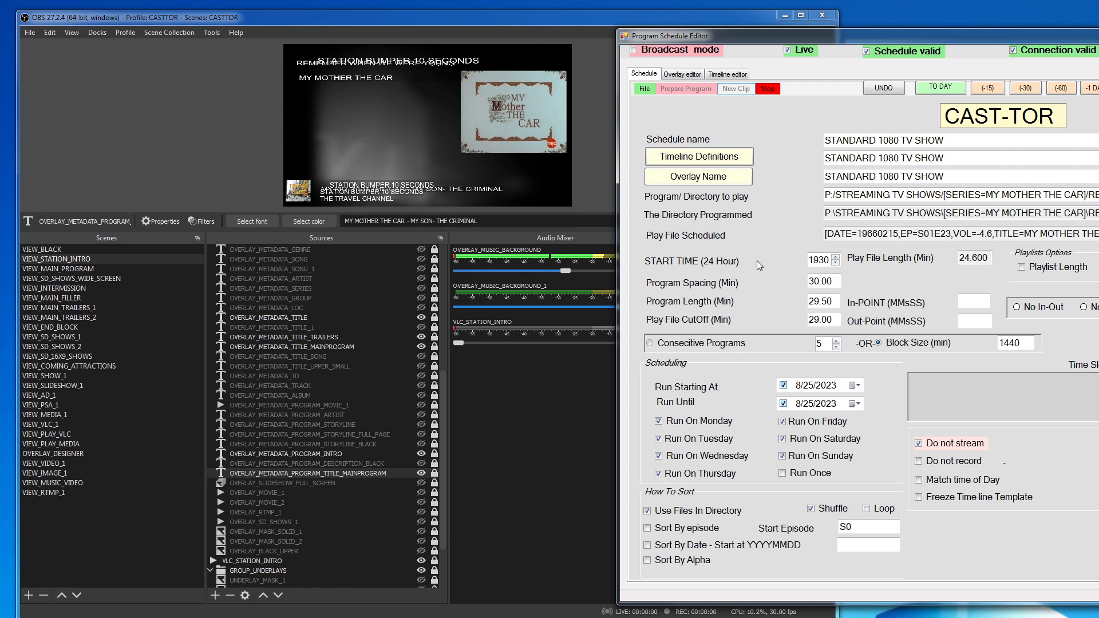
click(767, 89)
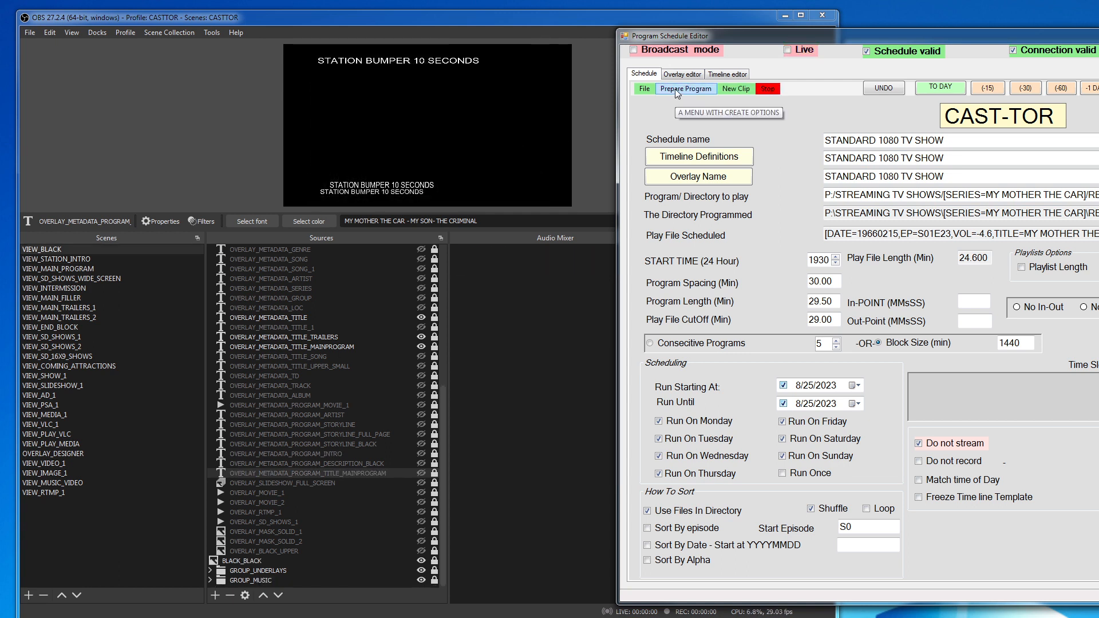
click(677, 88)
click(688, 142)
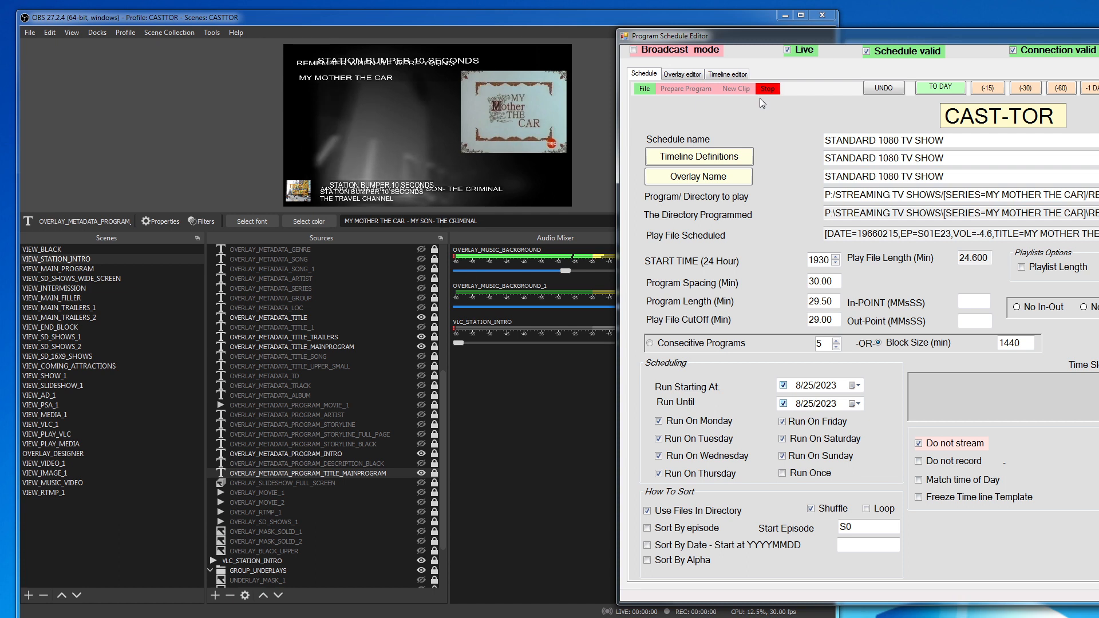
- Hide OVERLAY_METADATA_TITLE, OVERLAY_METADATA_TITLE_TRAILERS and OVERLAY_METADATA_TITLE_MAINPROGRAM in the VIEW_BLACK scene, leaving OVERLAY_METADATA_LOC hidden too
click(446, 341)
click(429, 551)
click(421, 542)
click(419, 570)
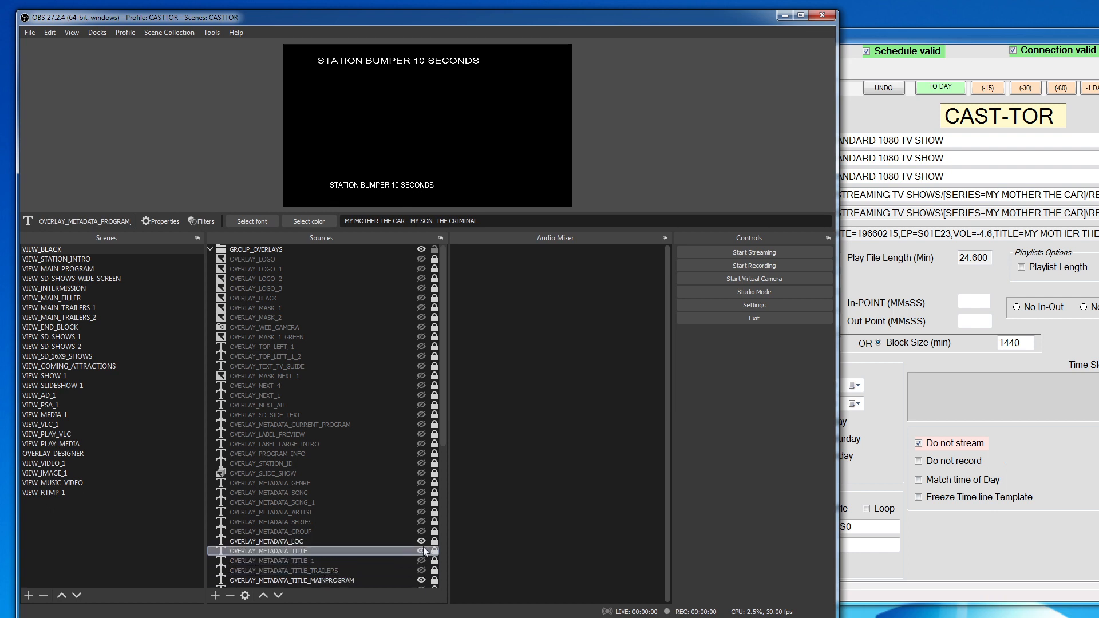
click(421, 541)
click(421, 580)
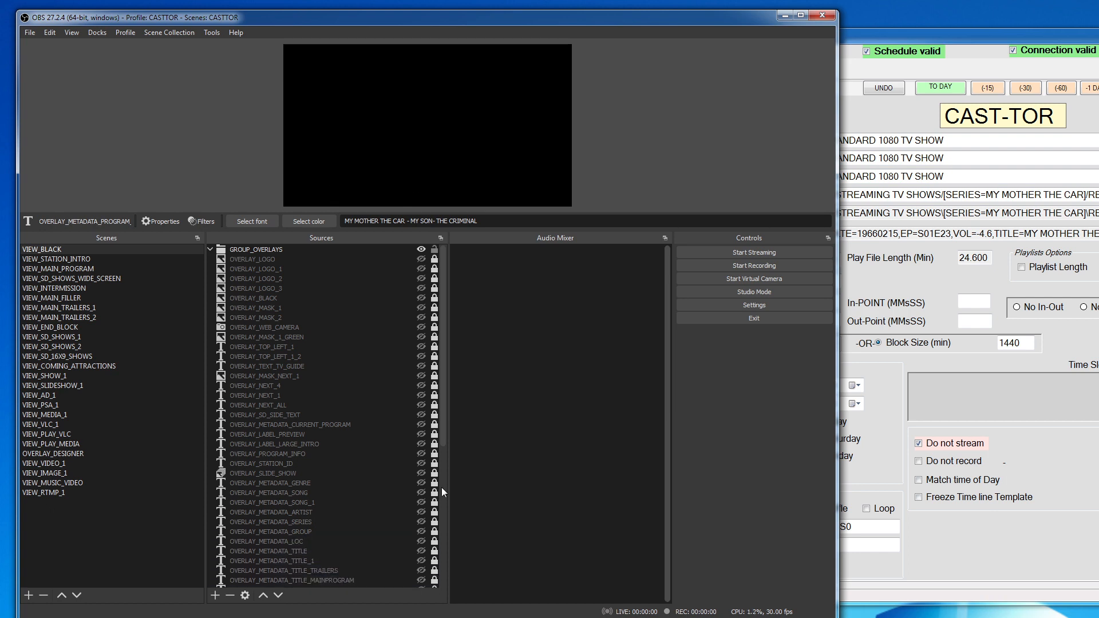
- Review the remaining hidden overlay sources, and run the scheduled MY MOTHER THE CAR episode once more to check its OBS overlays before stopping it
drag(444, 414, 445, 539)
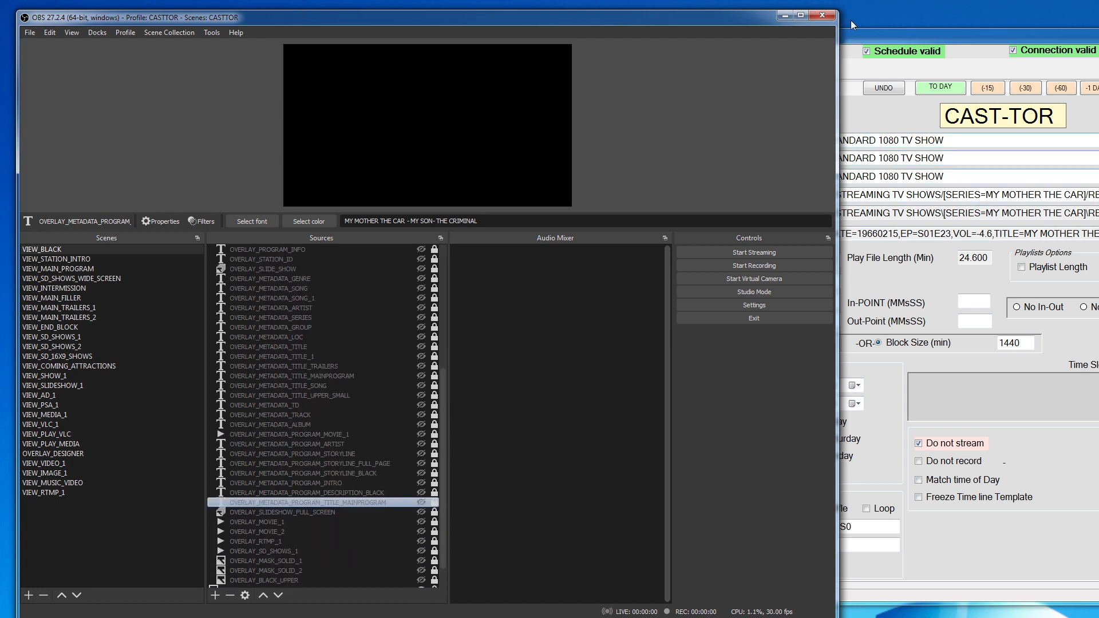
click(879, 40)
click(685, 89)
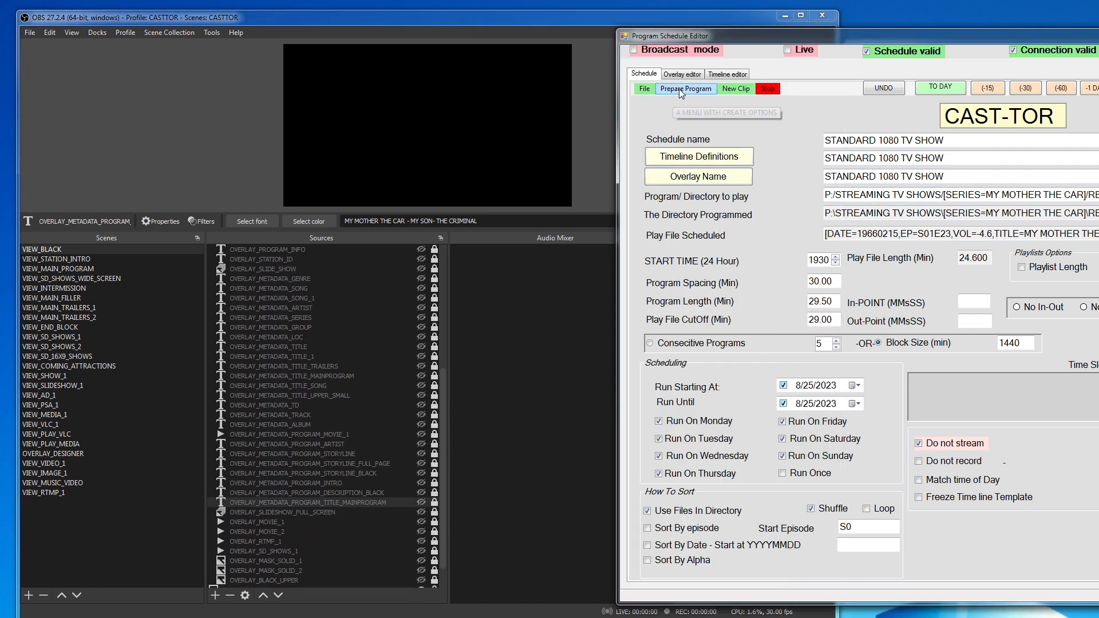
click(695, 141)
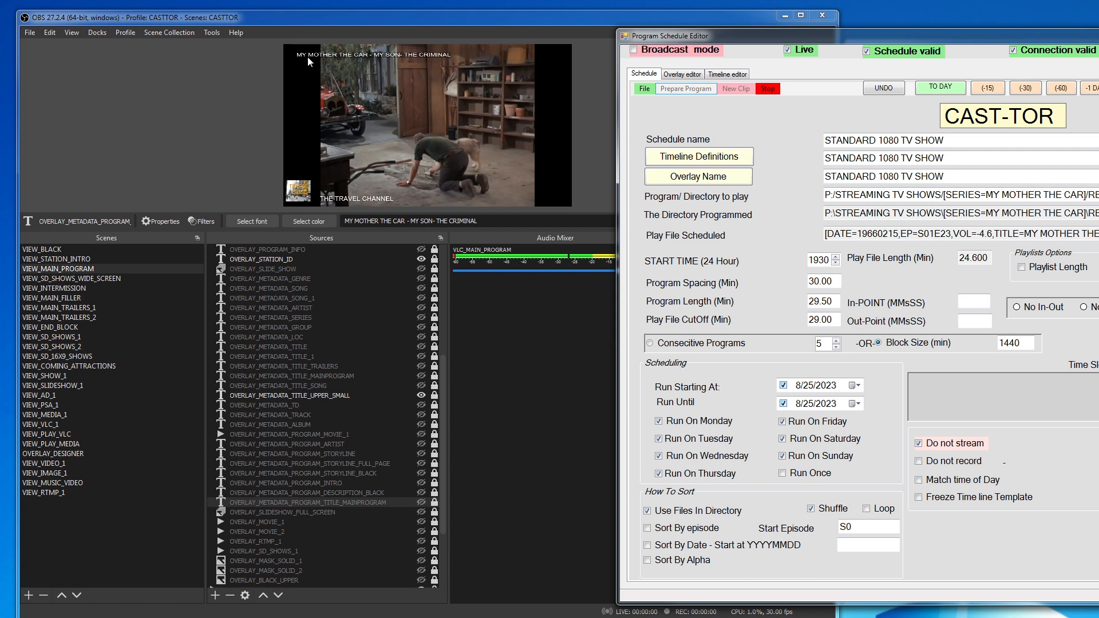
click(767, 89)
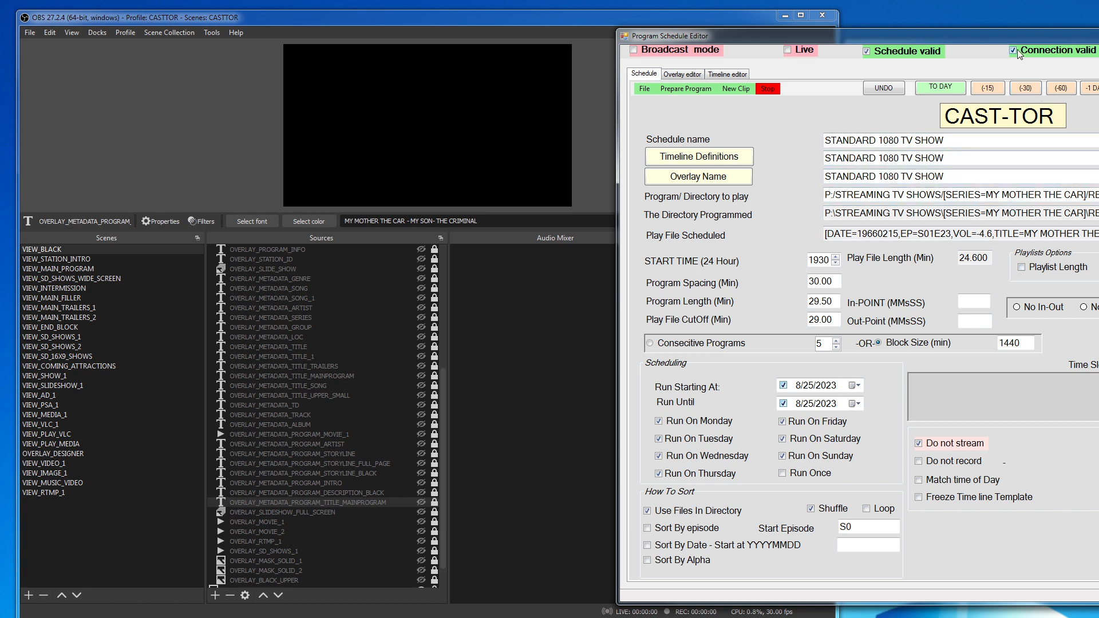
- Switch to the file explorer and open MetaData.META from the SUPPORT folder of [SERIES=MY MOTHER THE CAR]
drag(1023, 32, 733, 34)
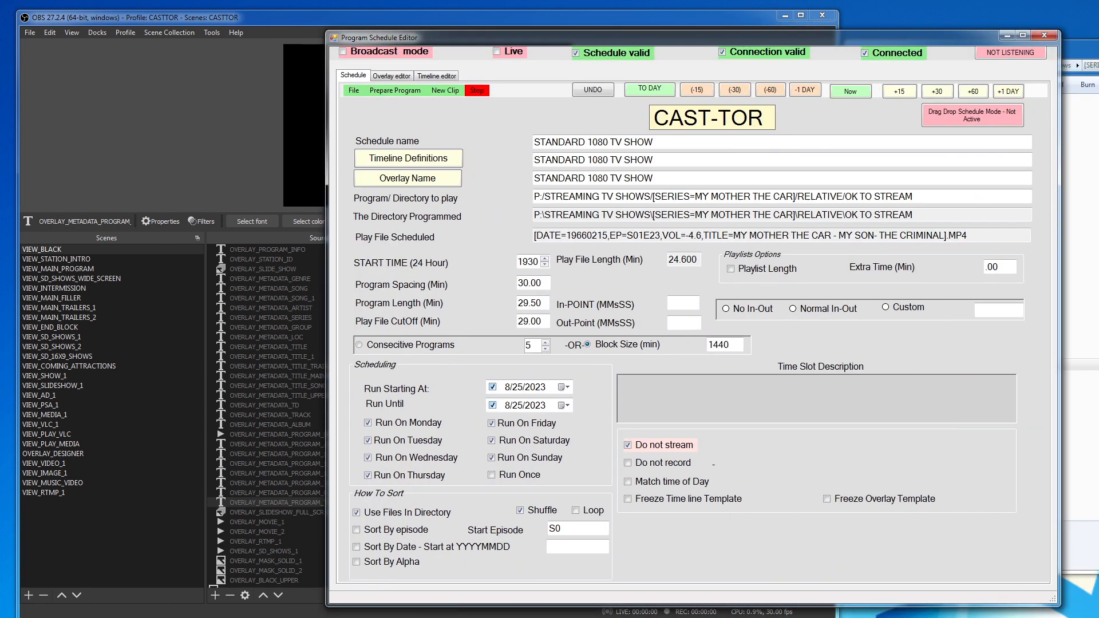
drag(1098, 51, 605, 65)
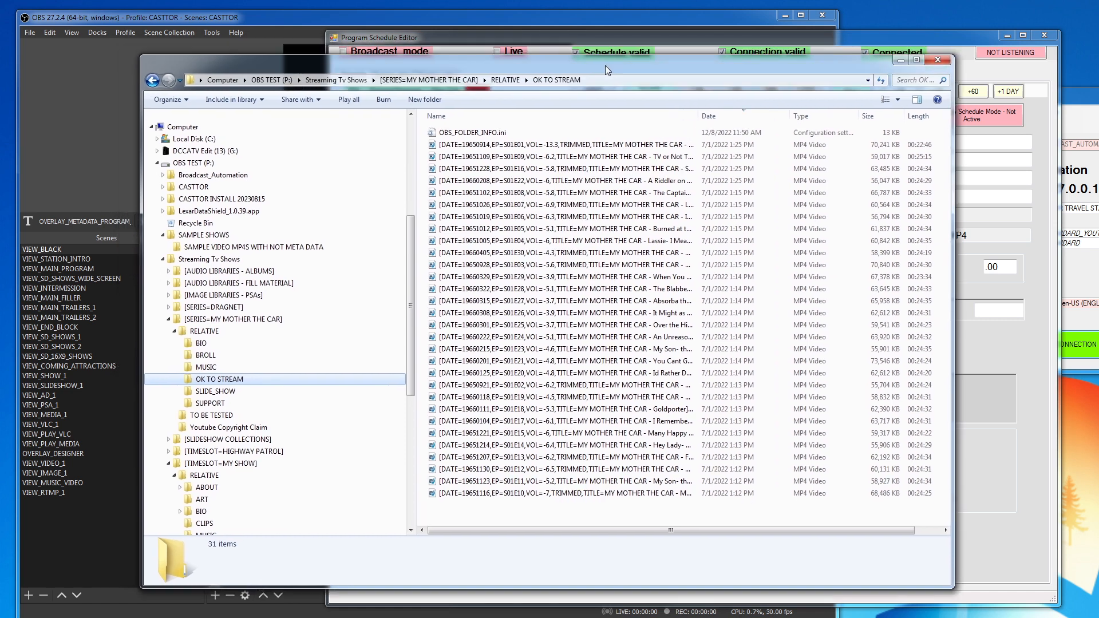
click(210, 403)
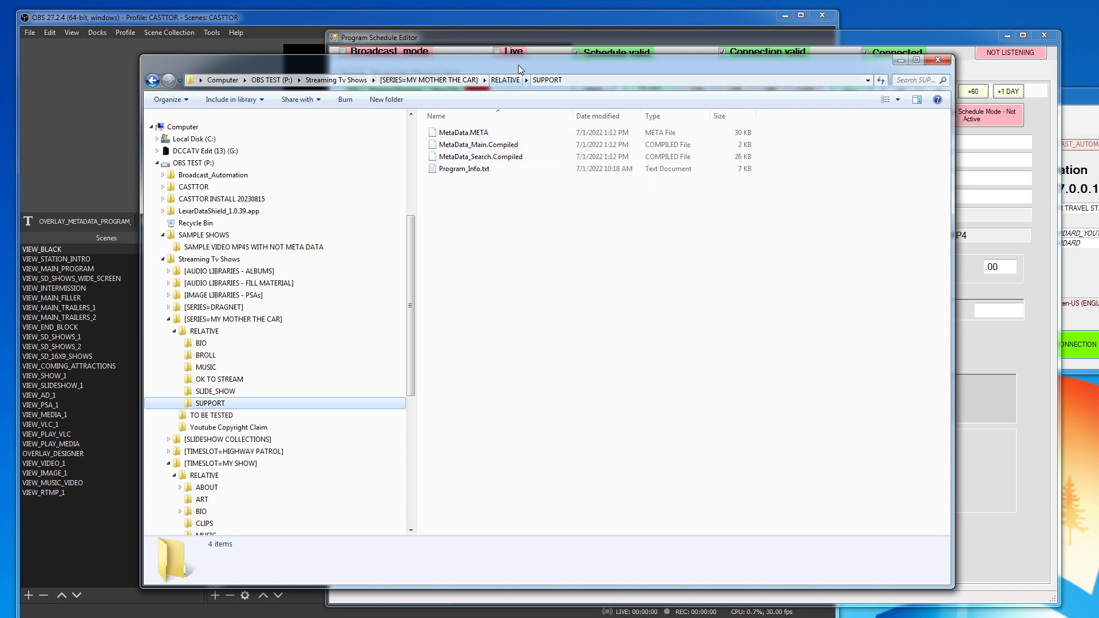
click(228, 381)
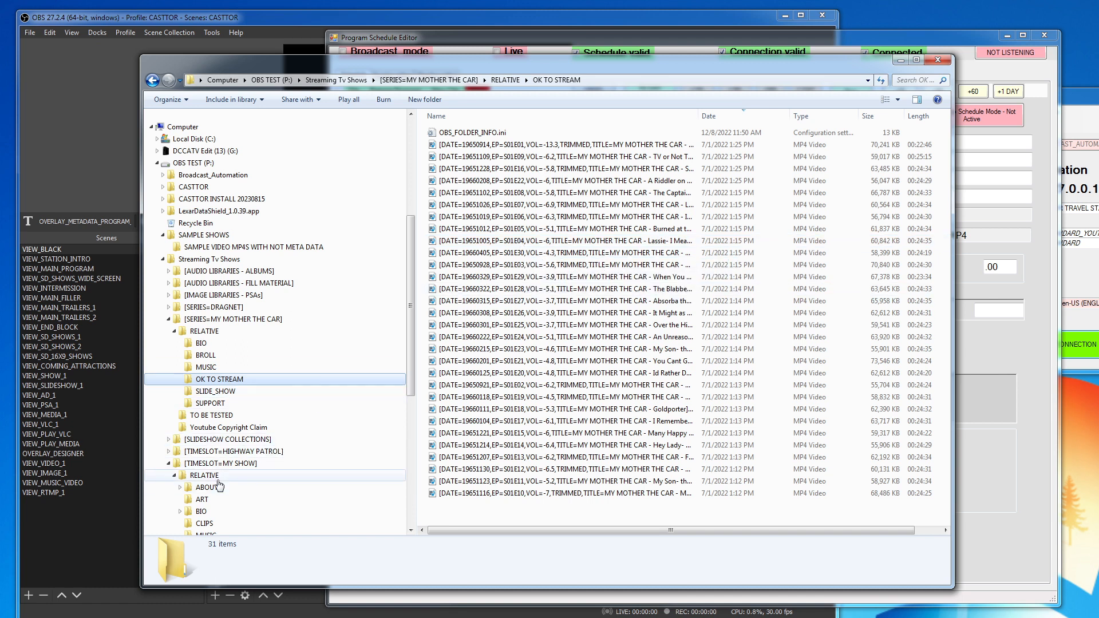
click(191, 405)
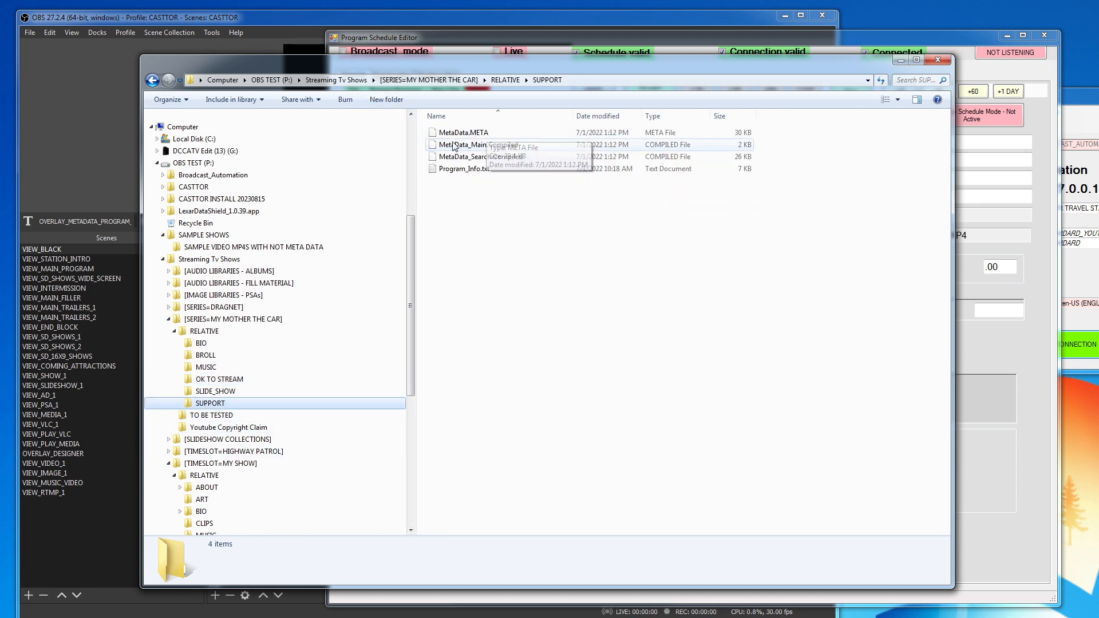
click(433, 135)
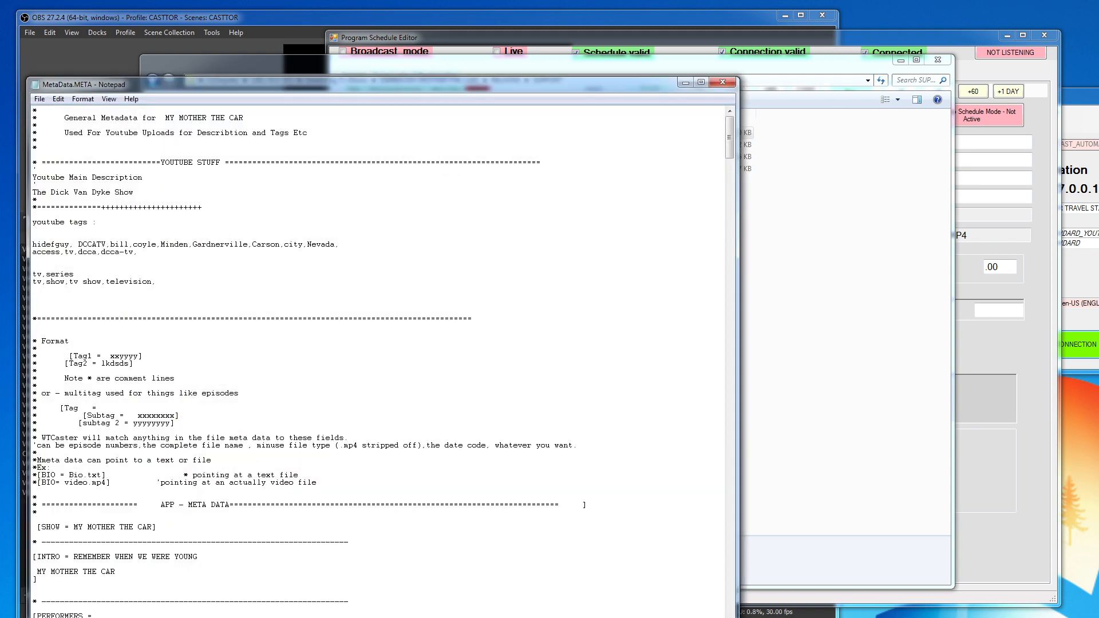
- Examine the general tags in MetaData.META, including SHOW, INTRO, PERFORMERS, RELEASE_DATE, DESCRIPTION and BIO
drag(296, 84, 684, 79)
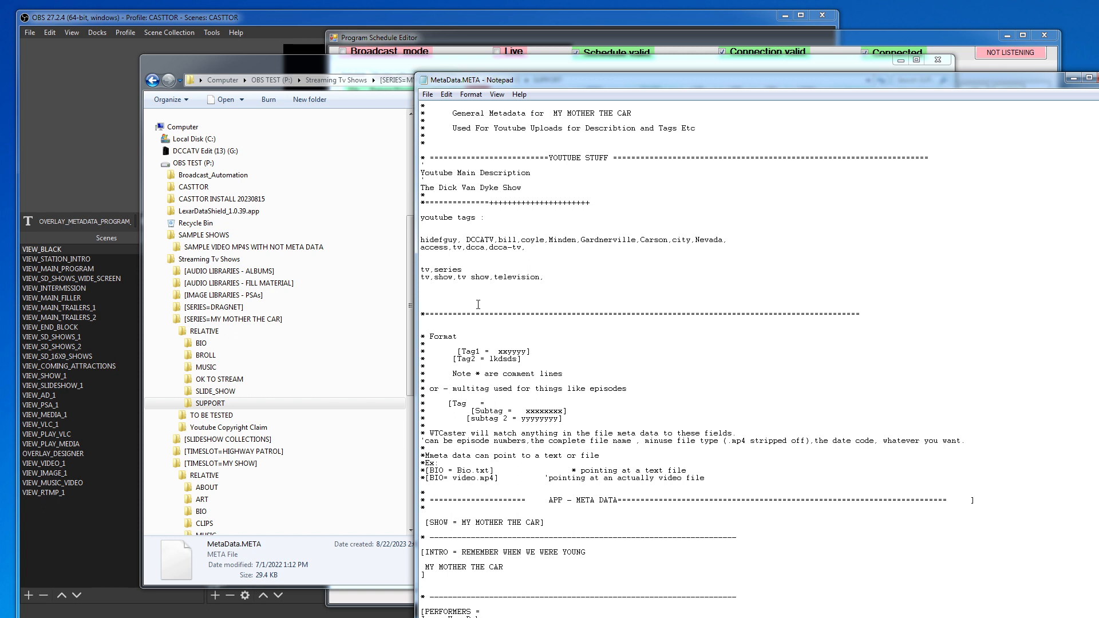
scroll(495, 419, down, 9)
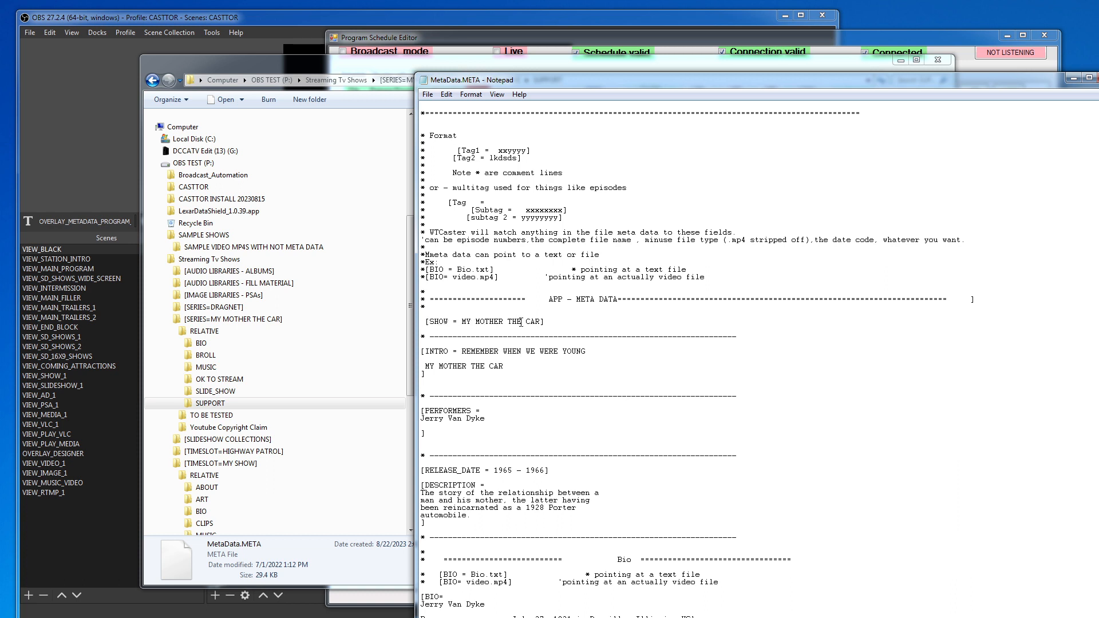
scroll(515, 358, down, 3)
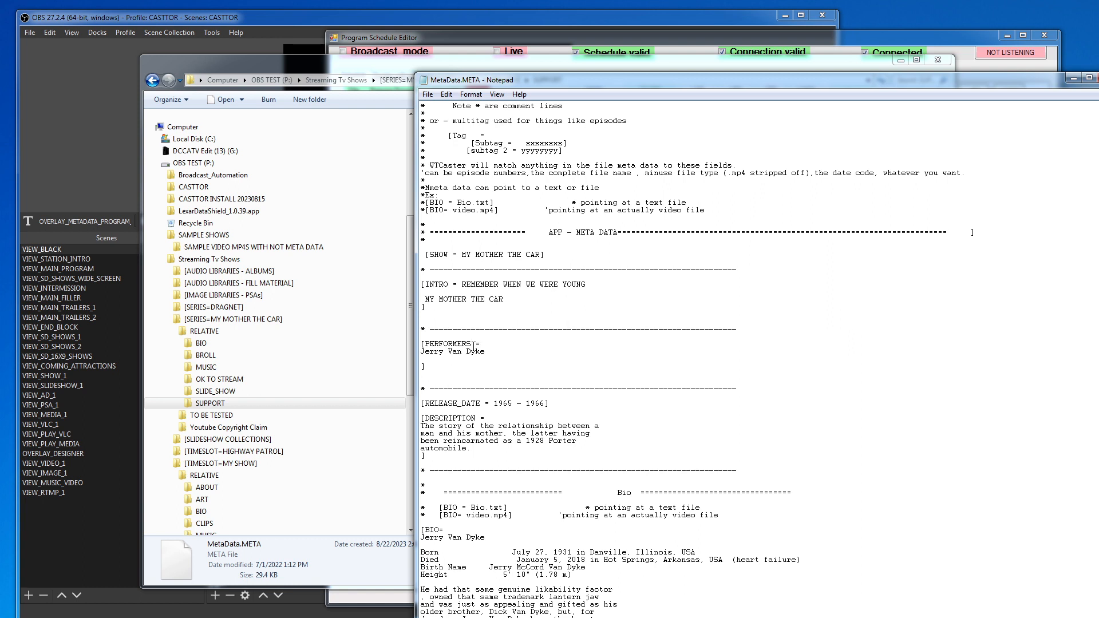
scroll(498, 357, down, 3)
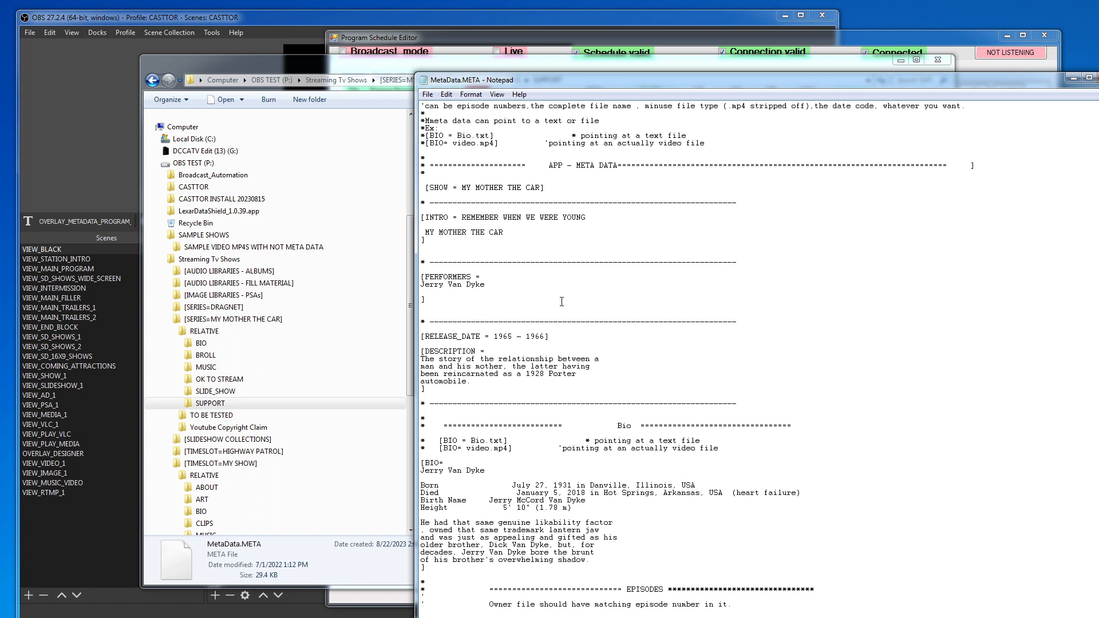
scroll(562, 301, down, 4)
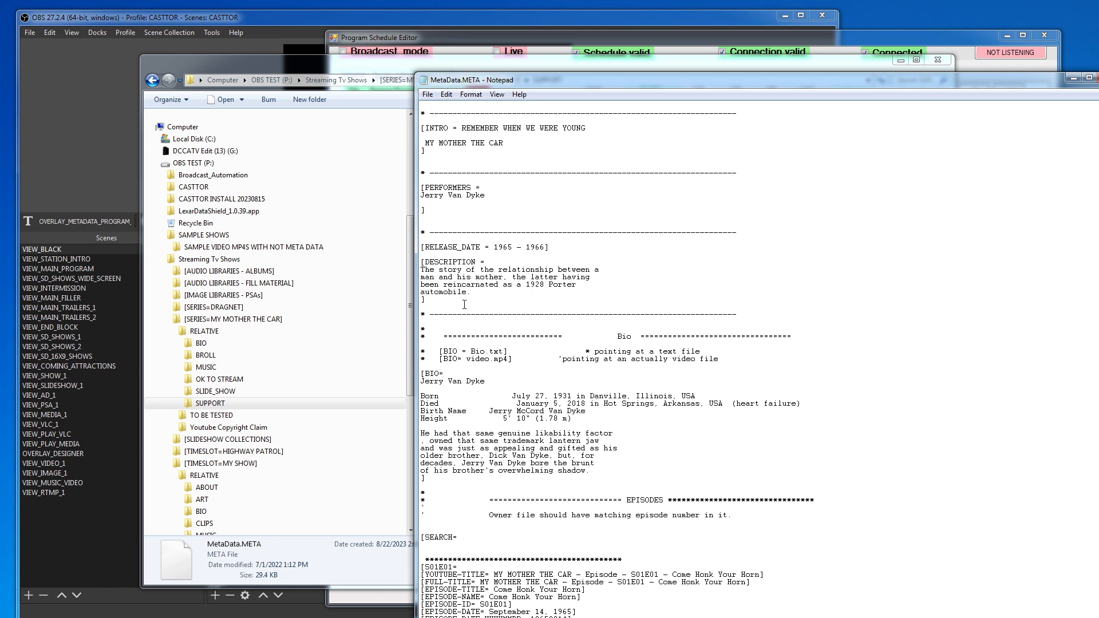
scroll(441, 337, down, 3)
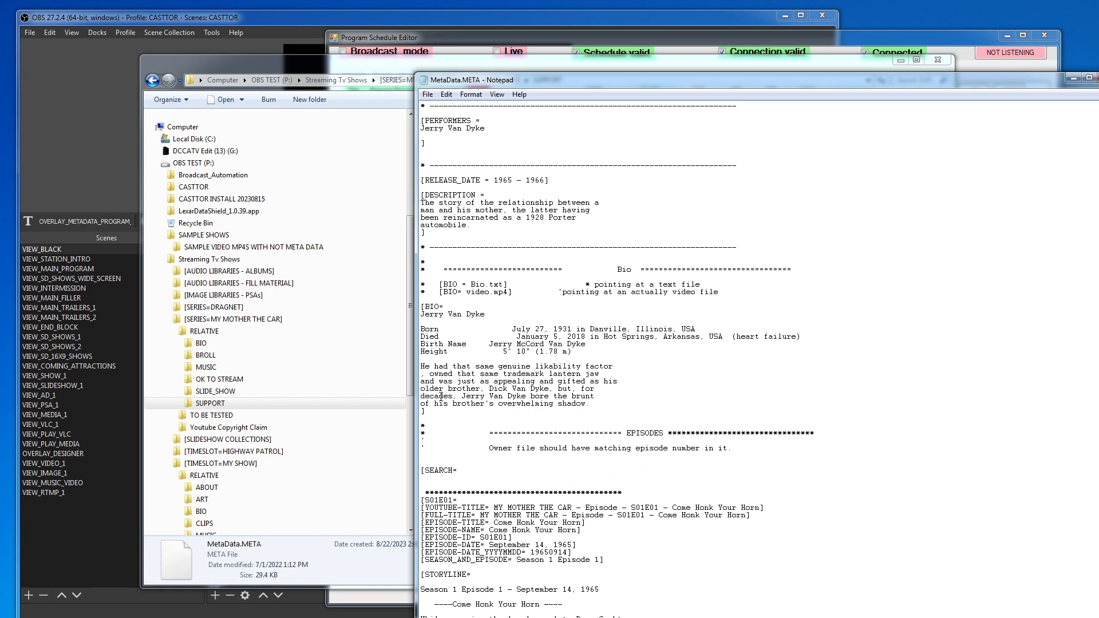
scroll(451, 456, down, 8)
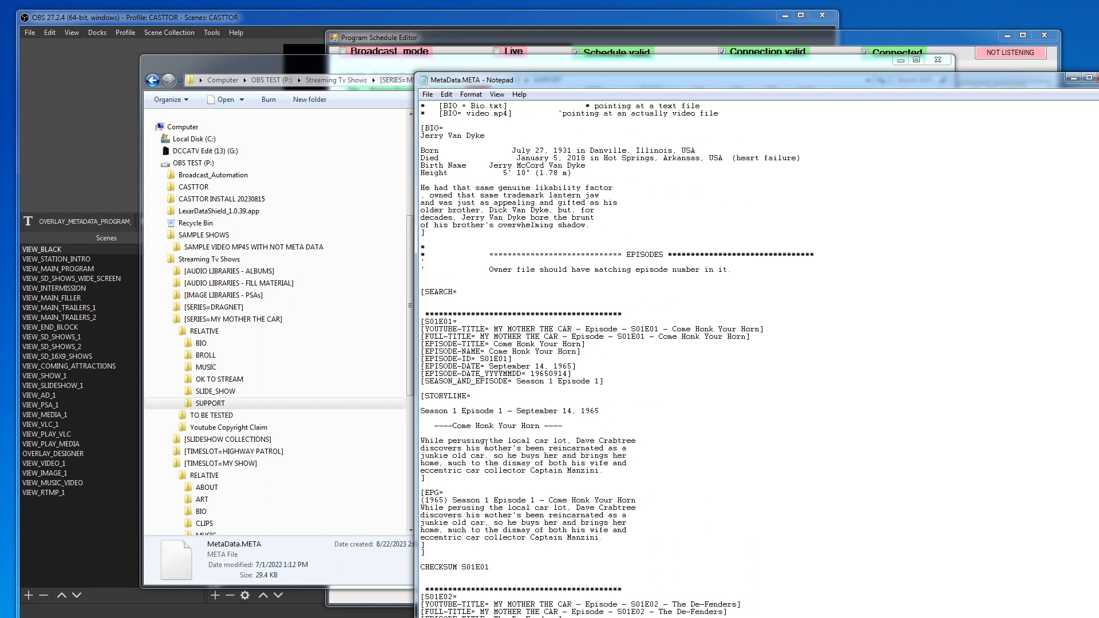
- Examine the EPISODES section's per-episode title, date, STORYLINE and EPG tags, compare them with the general tags, and close MetaData.META
click(458, 278)
click(425, 322)
scroll(485, 602, down, 19)
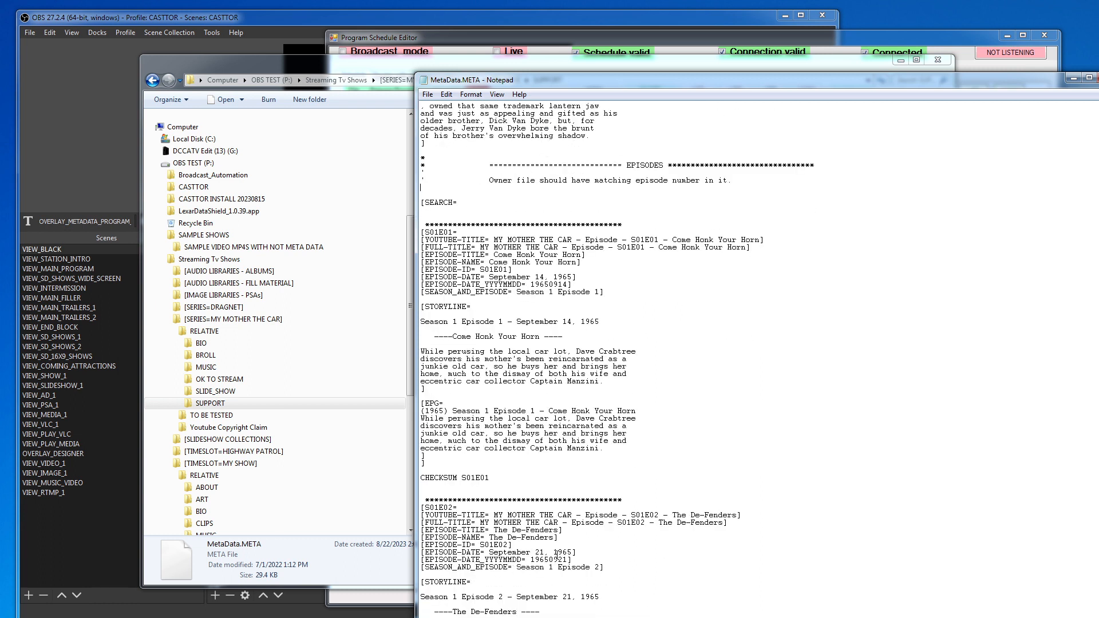
scroll(585, 561, down, 18)
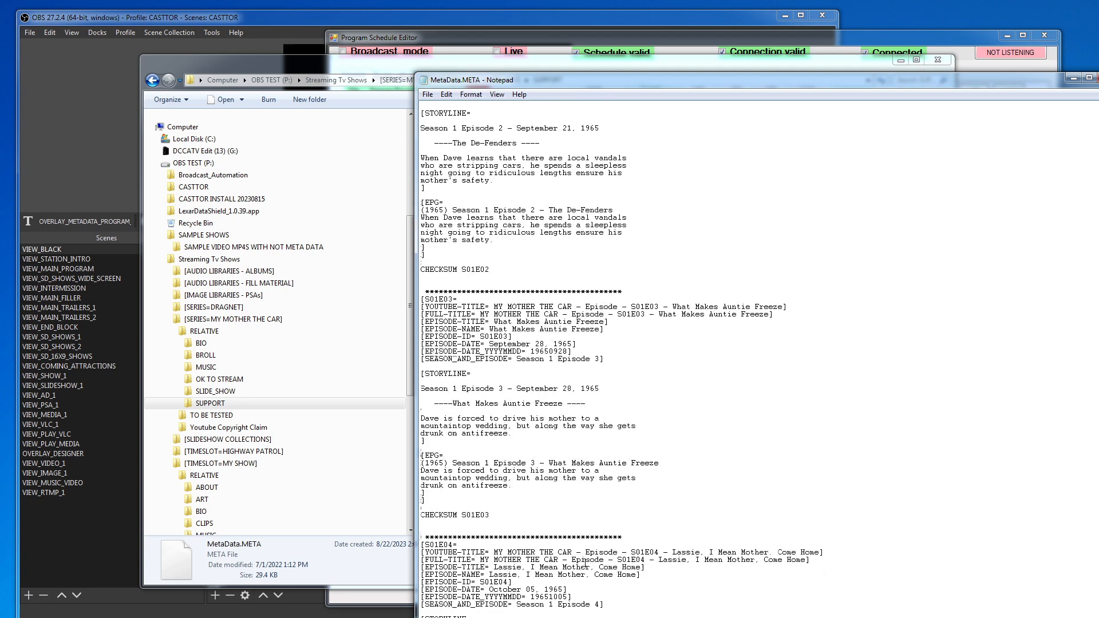
scroll(589, 566, down, 3)
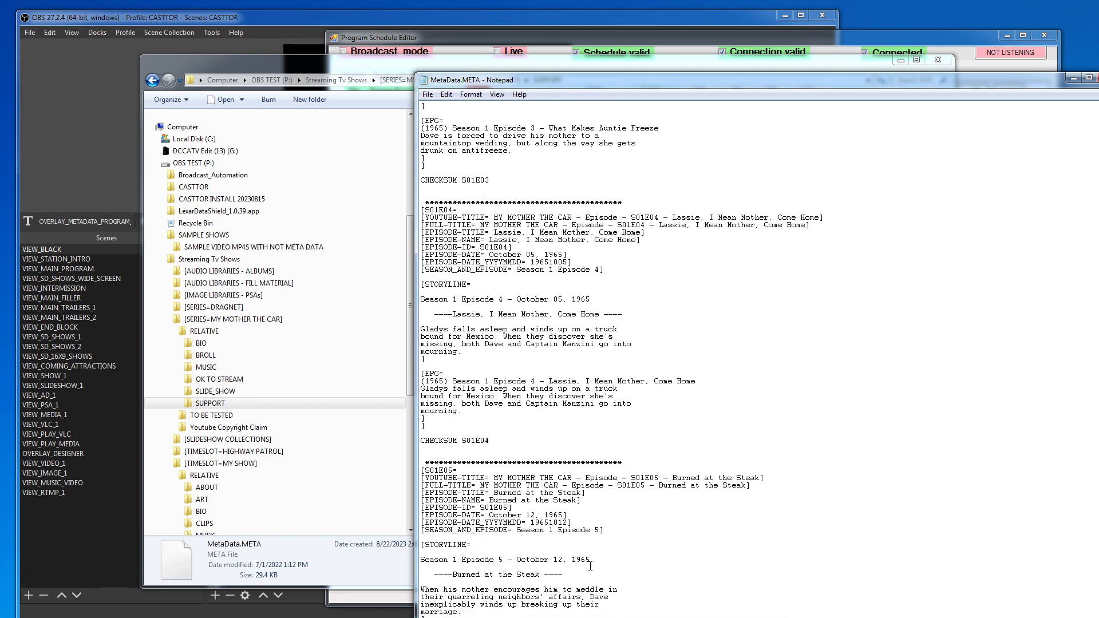
scroll(589, 585, down, 1)
scroll(589, 584, up, 17)
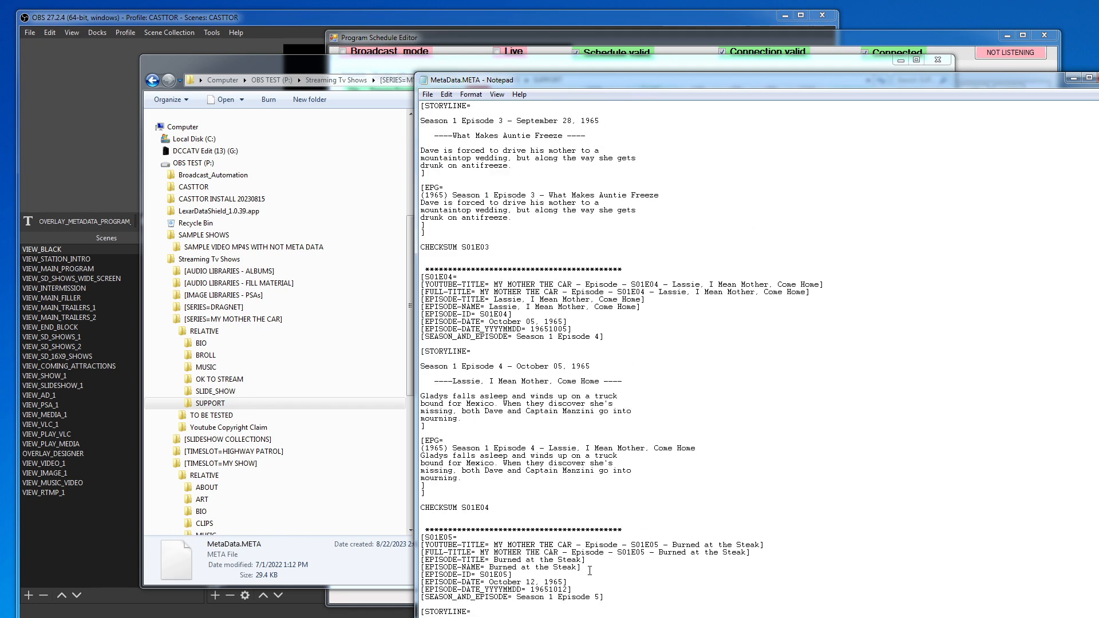
scroll(596, 578, up, 16)
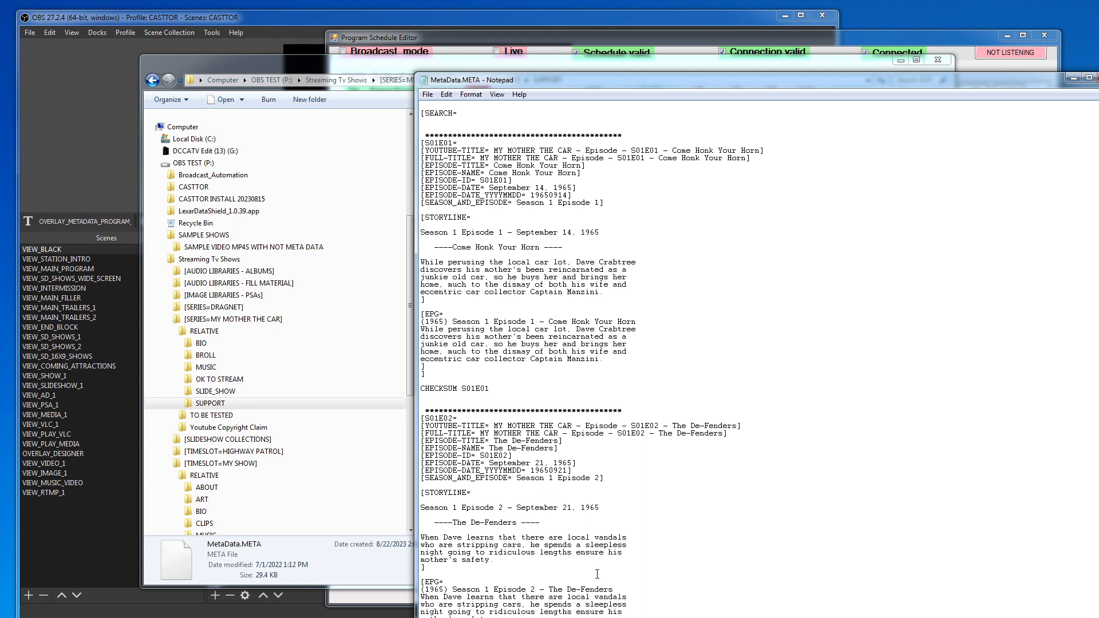
scroll(593, 573, up, 16)
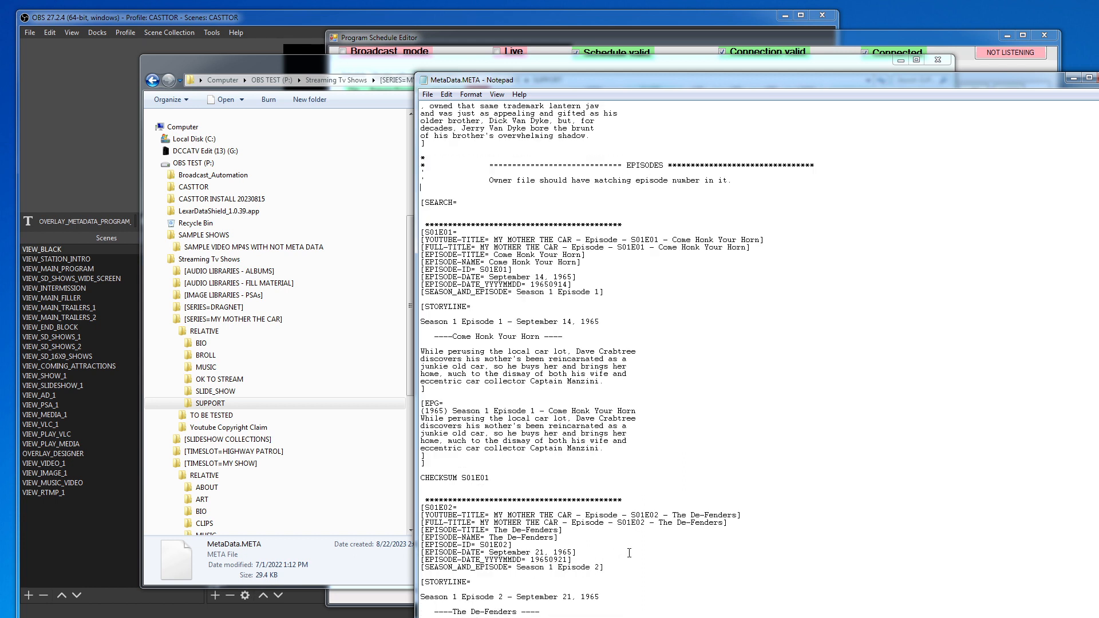
scroll(650, 553, up, 8)
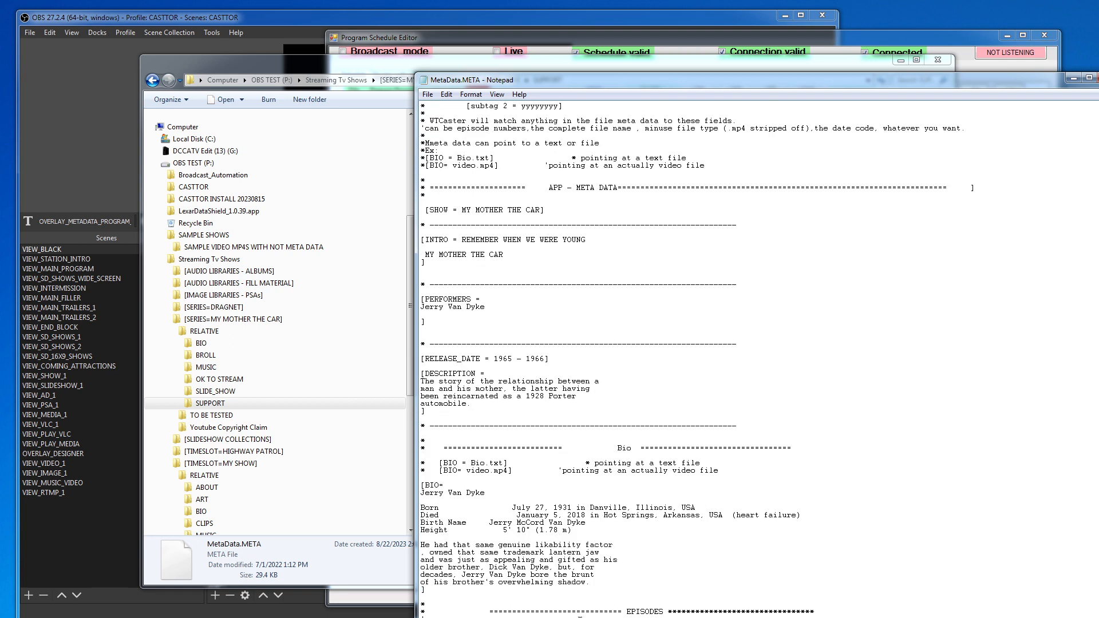
scroll(580, 615, down, 10)
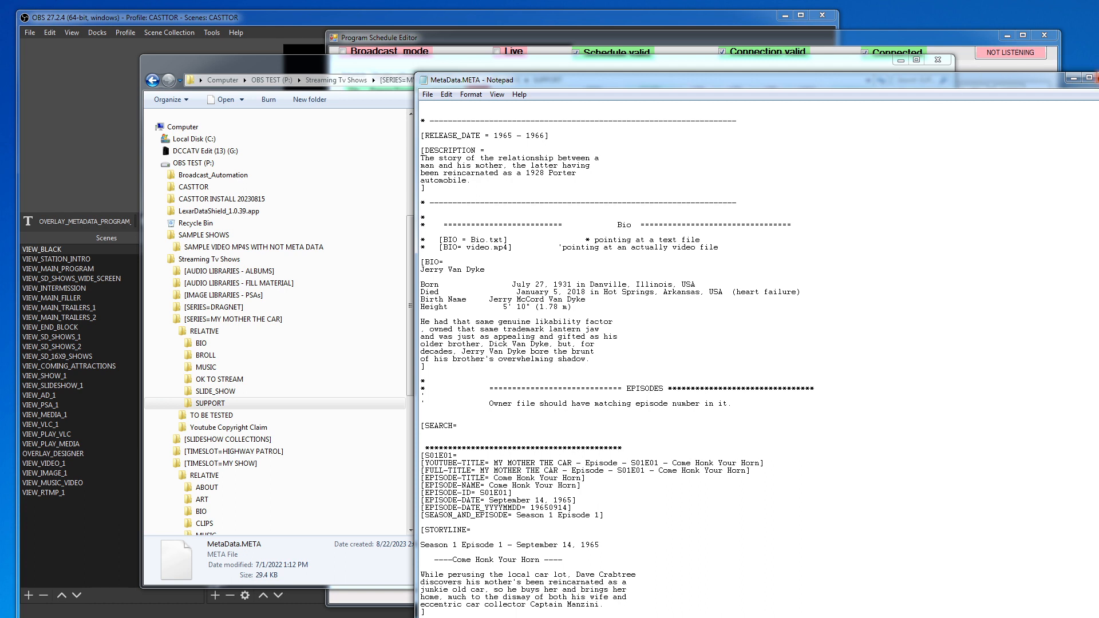
click(1096, 78)
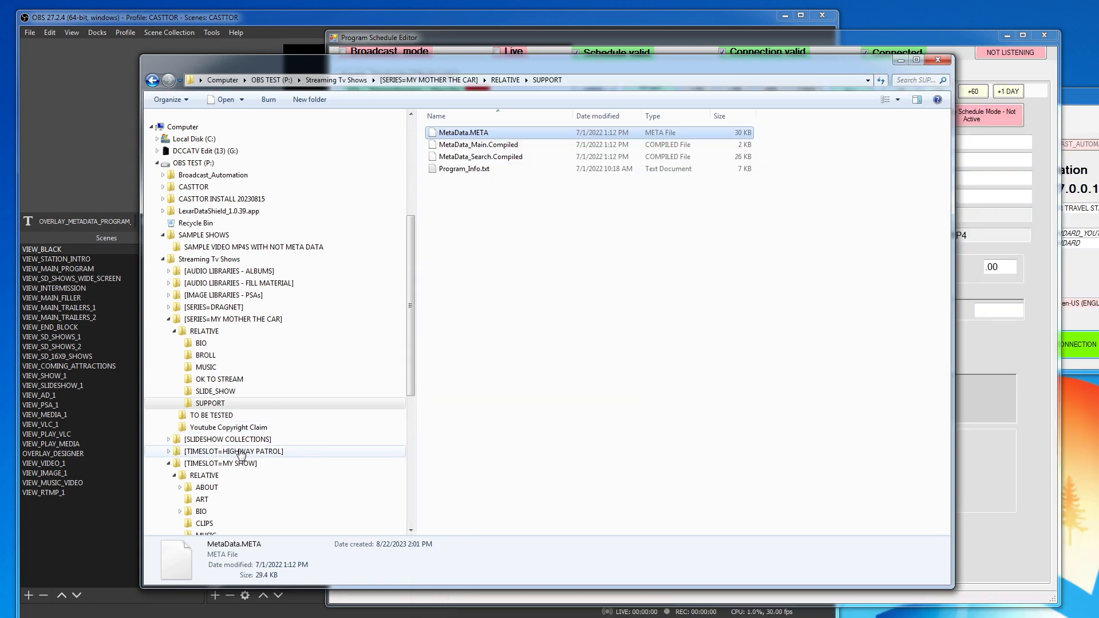
- Open Bio.txt from the BIO folder of [SERIES=MY MOTHER THE CAR], read it and close it
click(214, 404)
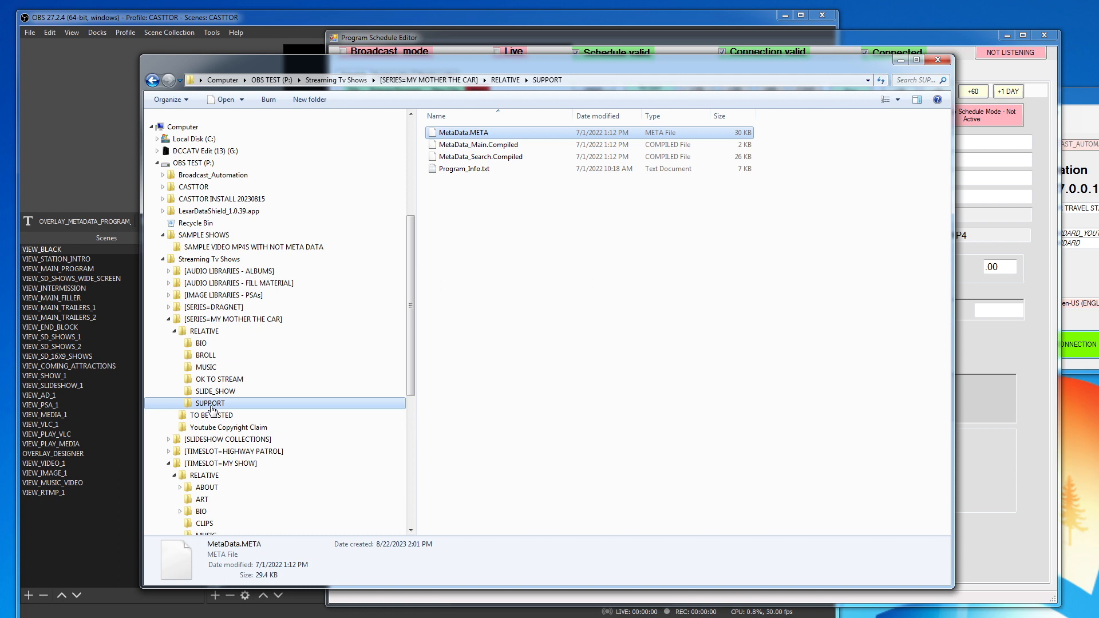
click(201, 344)
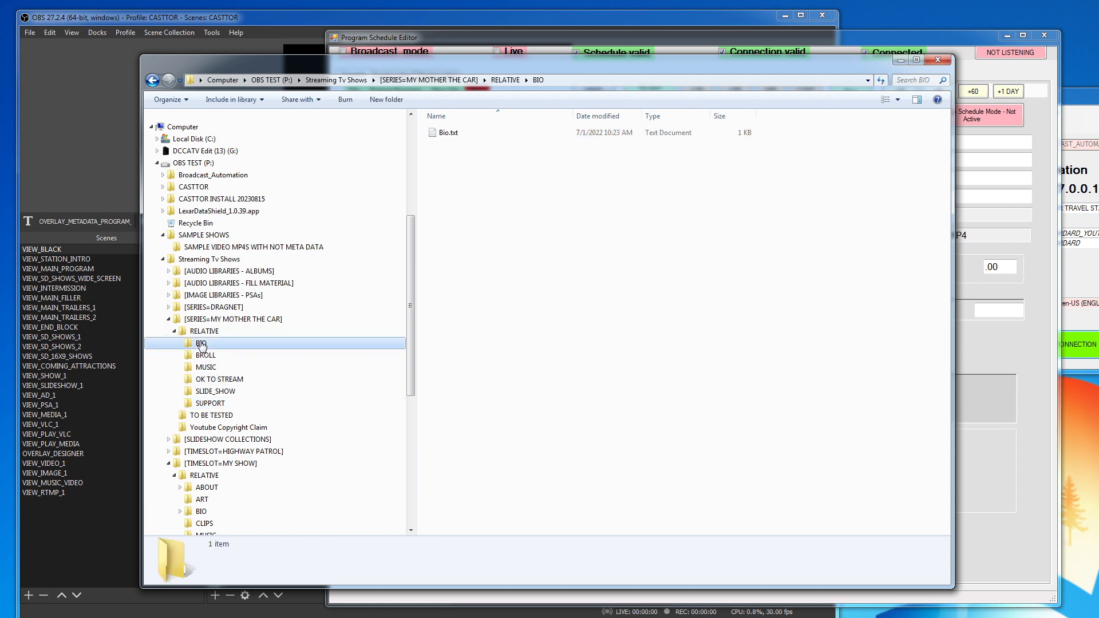
click(434, 134)
double_click(441, 133)
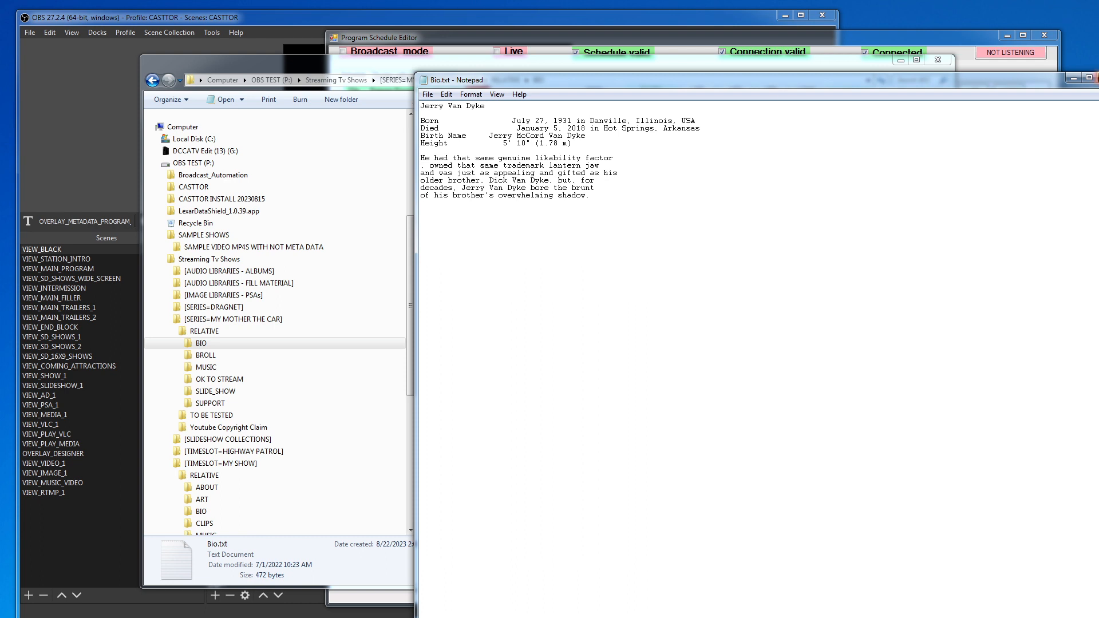
key(alt+F4)
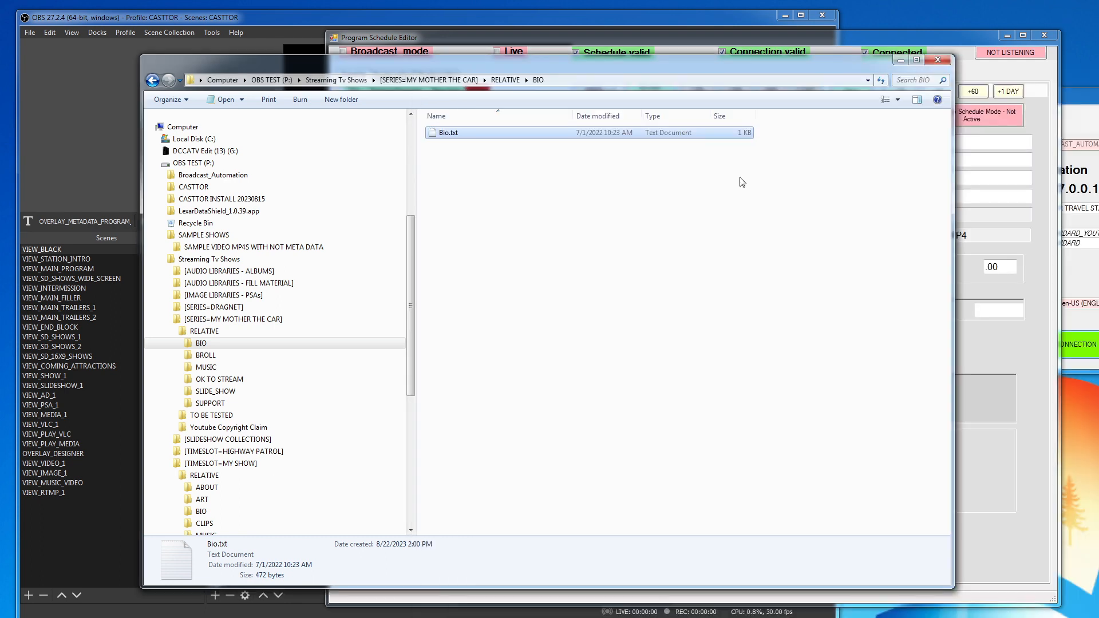
- Look through the series' BROLL, SUPPORT and SLIDE_SHOW folders, and return to the Program Schedule Editor
click(205, 356)
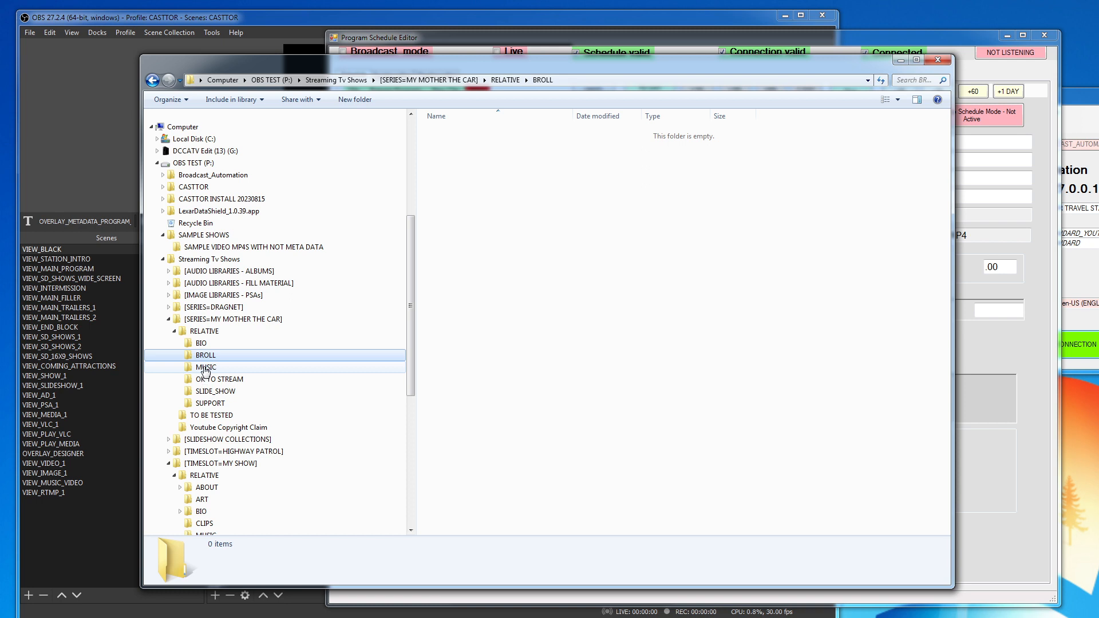
click(204, 406)
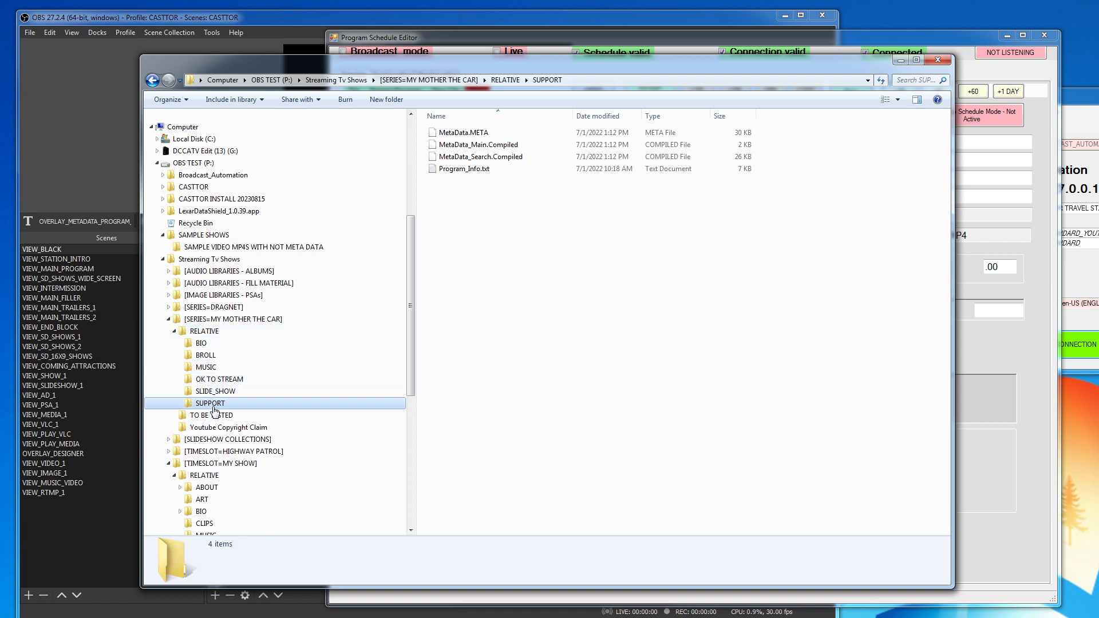
click(225, 393)
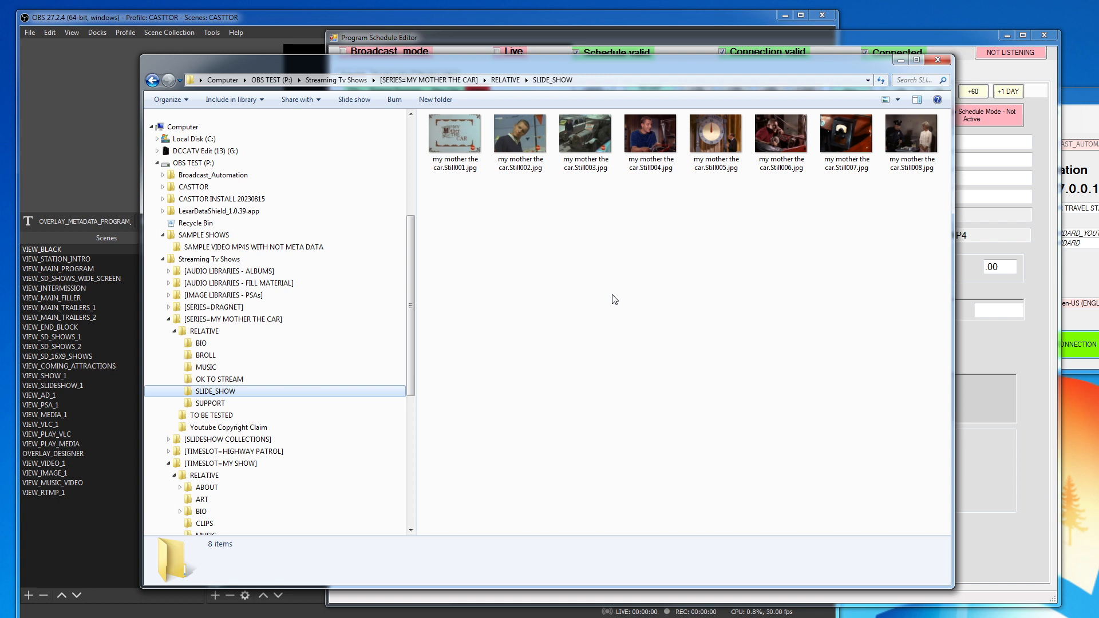
click(861, 39)
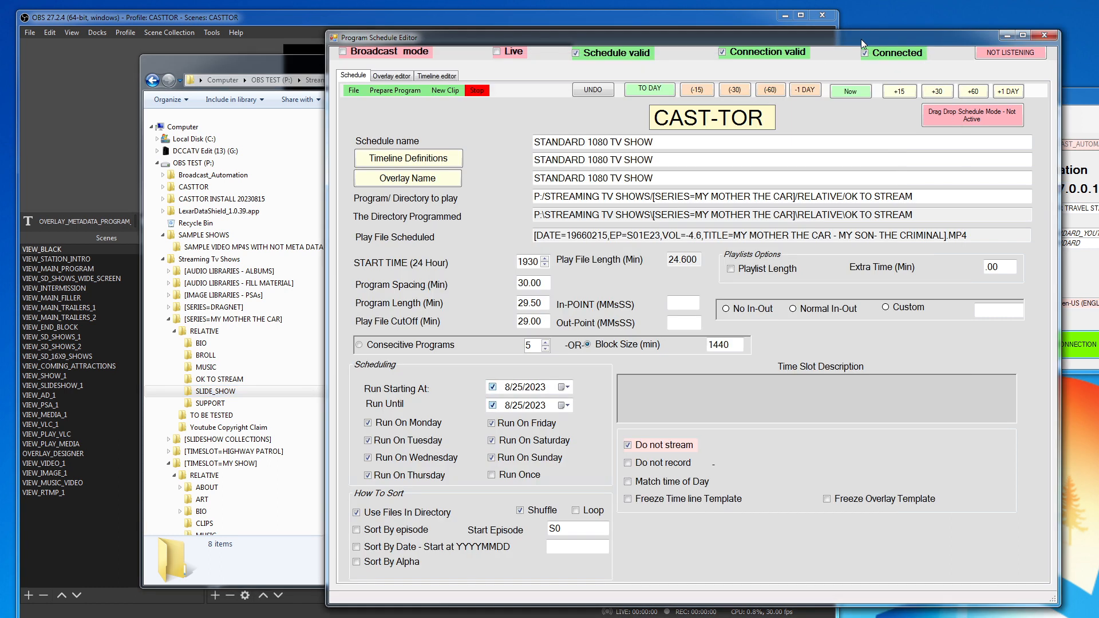
drag(698, 35, 569, 37)
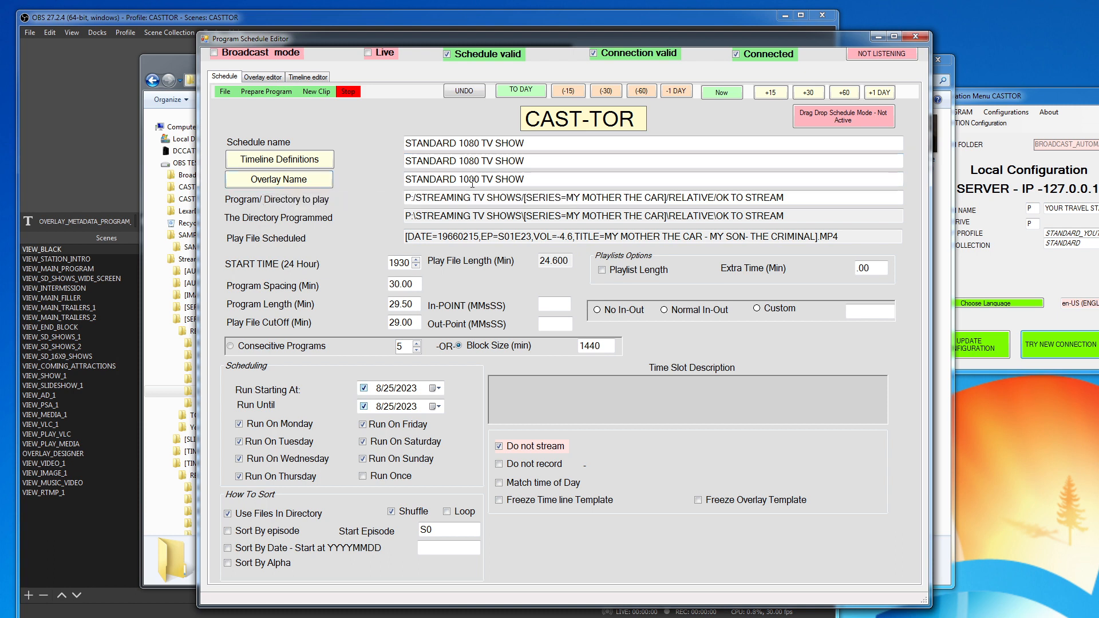
- Save the current schedule as a COMMON program named MY MOTHER THE CAR in the Programs folder
drag(467, 44, 773, 41)
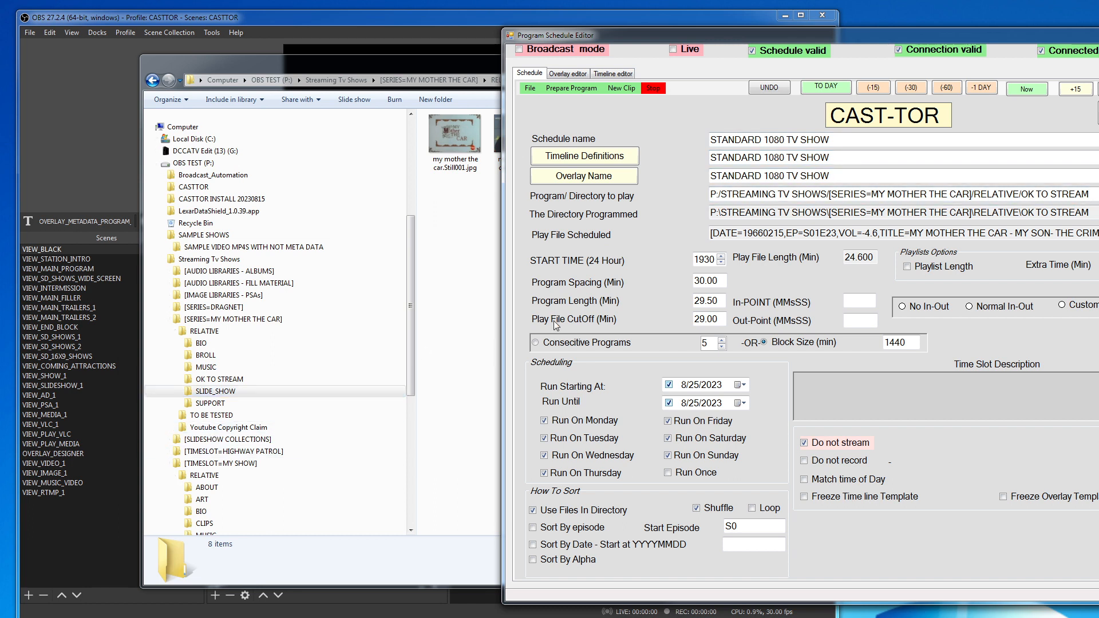
drag(790, 35, 647, 42)
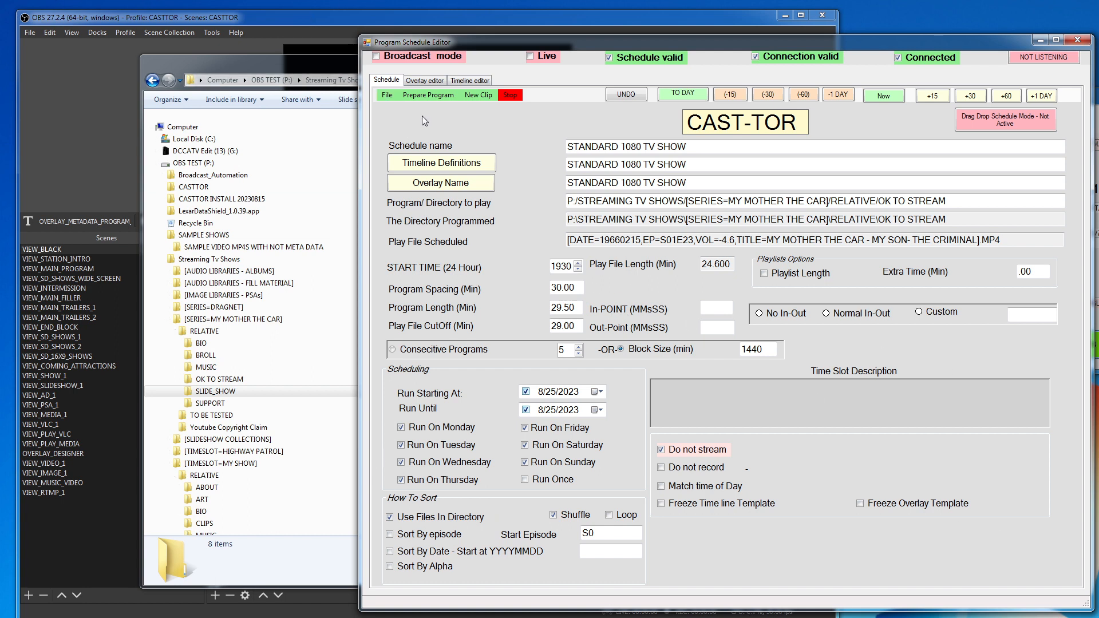
click(386, 95)
click(387, 96)
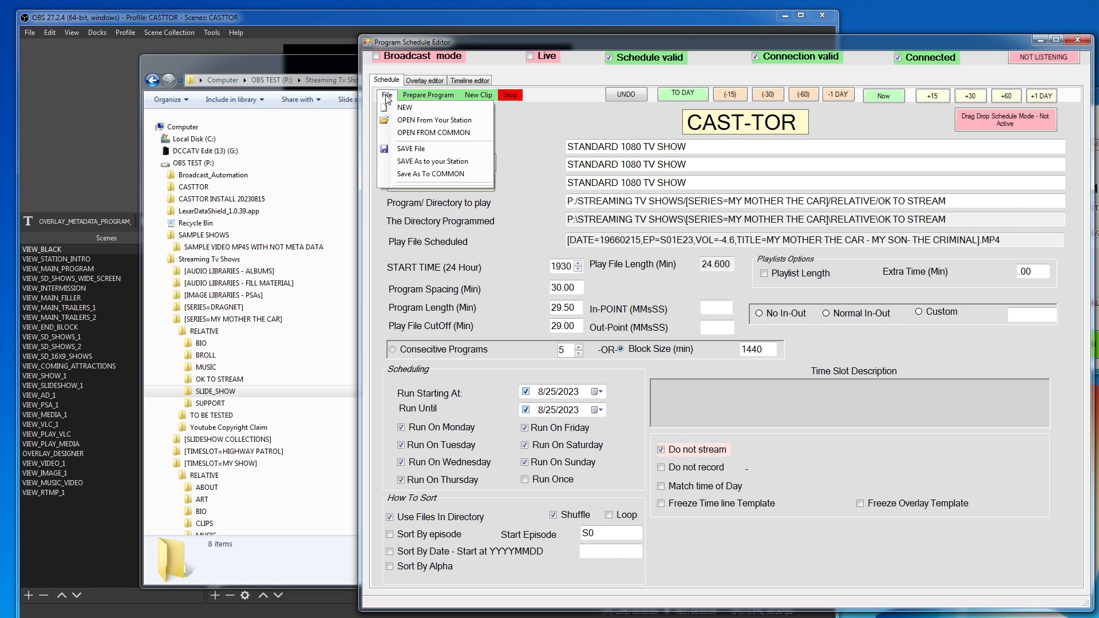
click(426, 174)
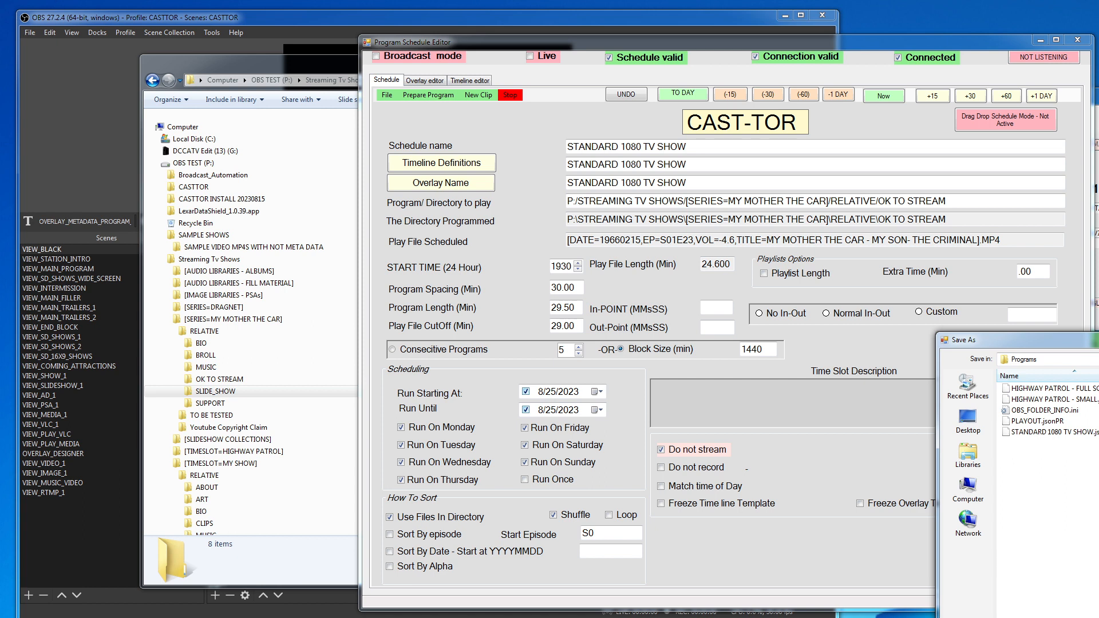
drag(1098, 341, 486, 119)
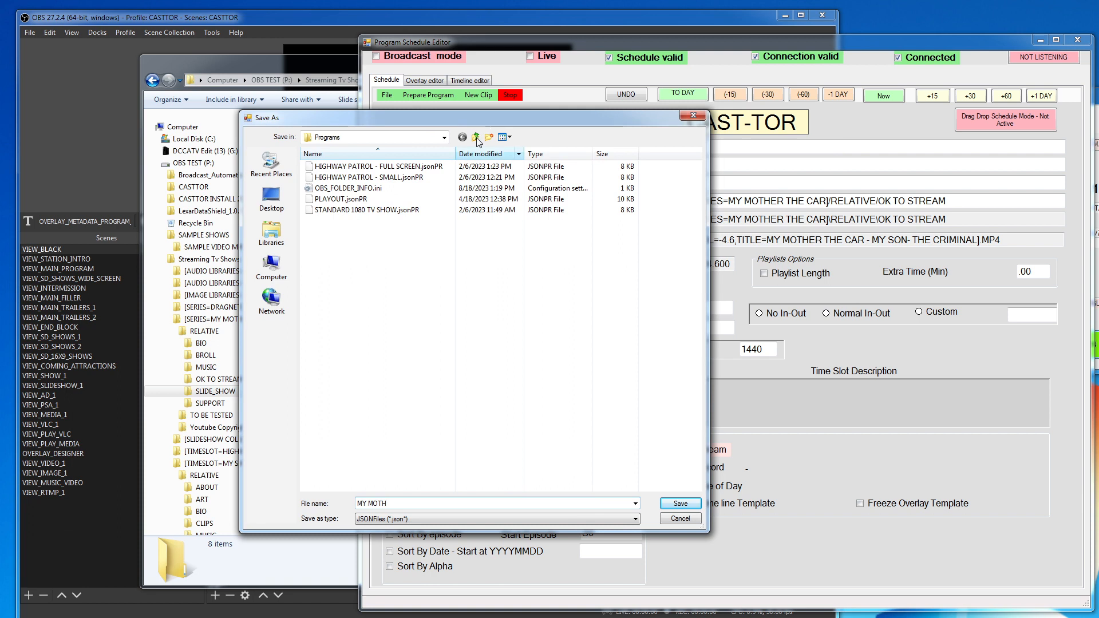
drag(397, 505, 320, 502)
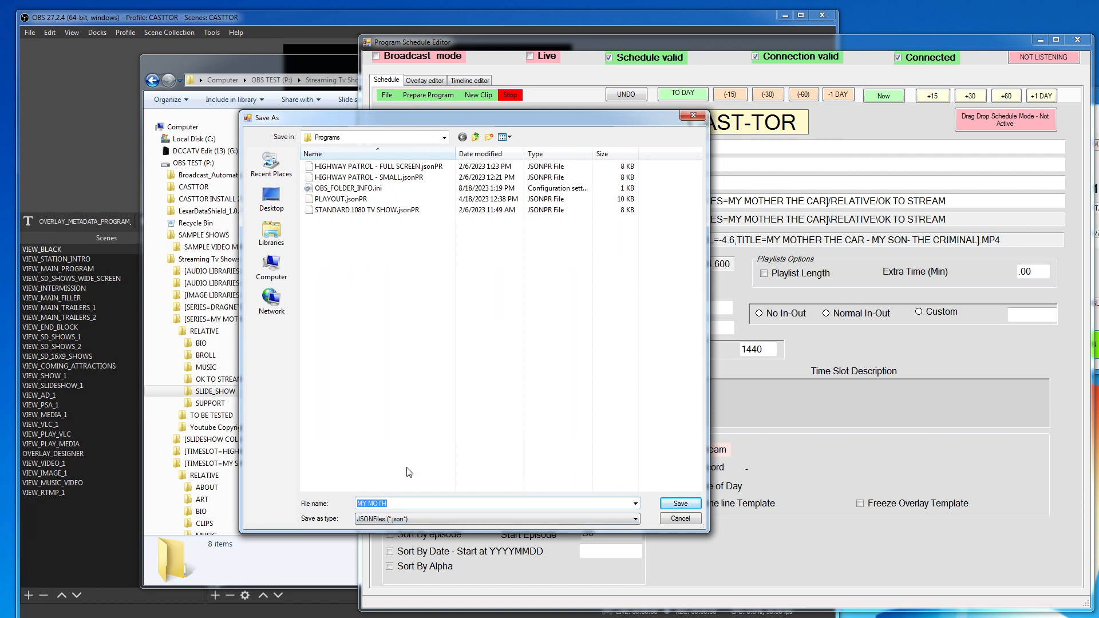
text(MY MOTHER THE CAR)
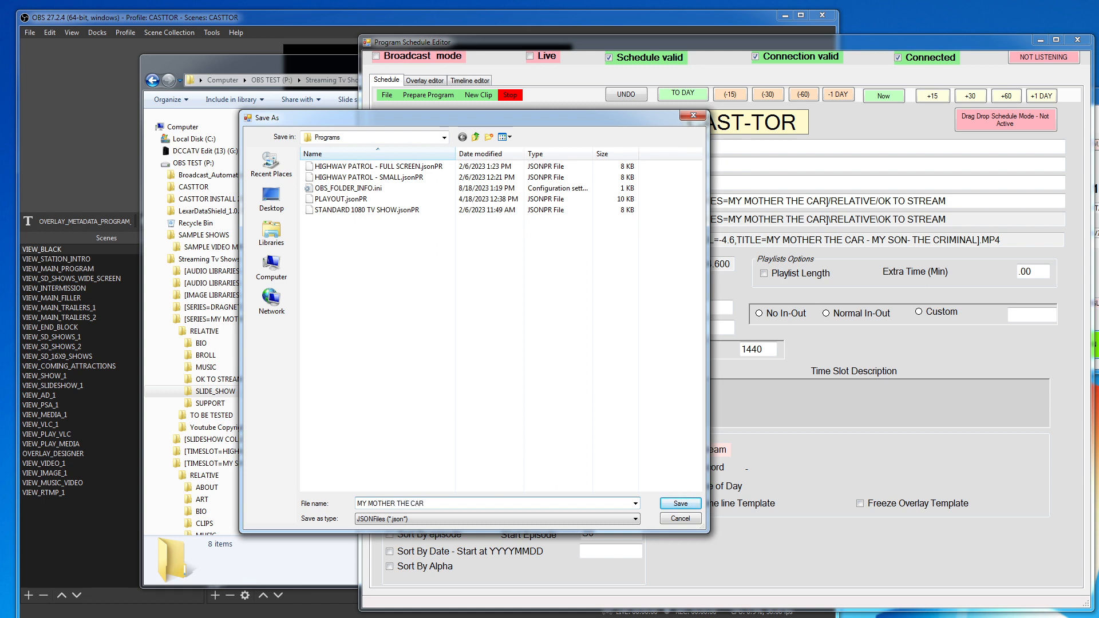
key(Return)
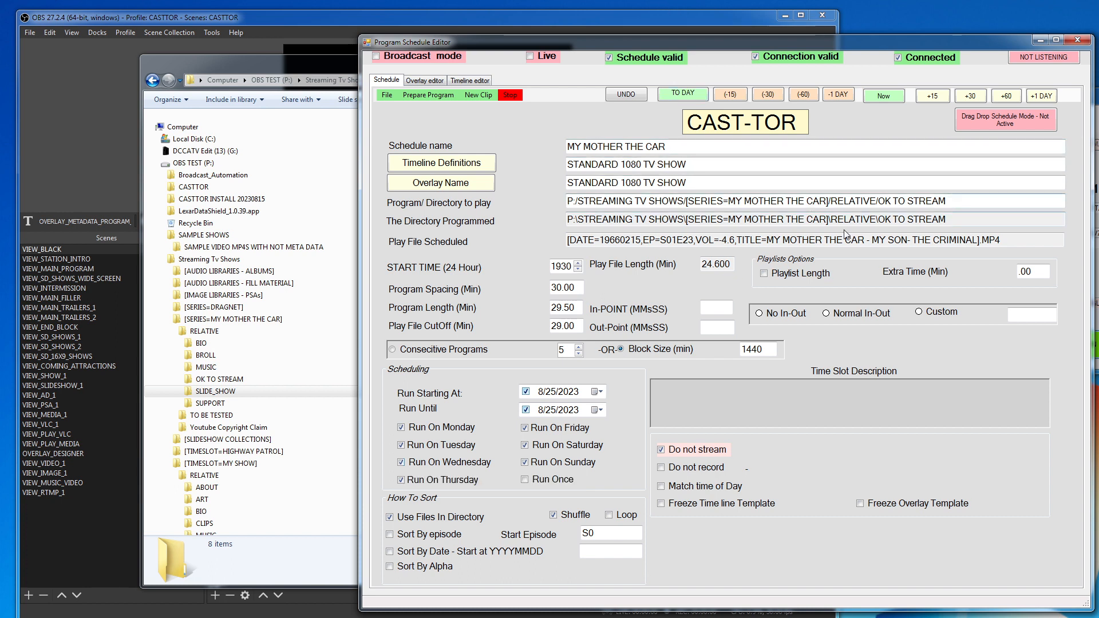
click(983, 239)
click(682, 239)
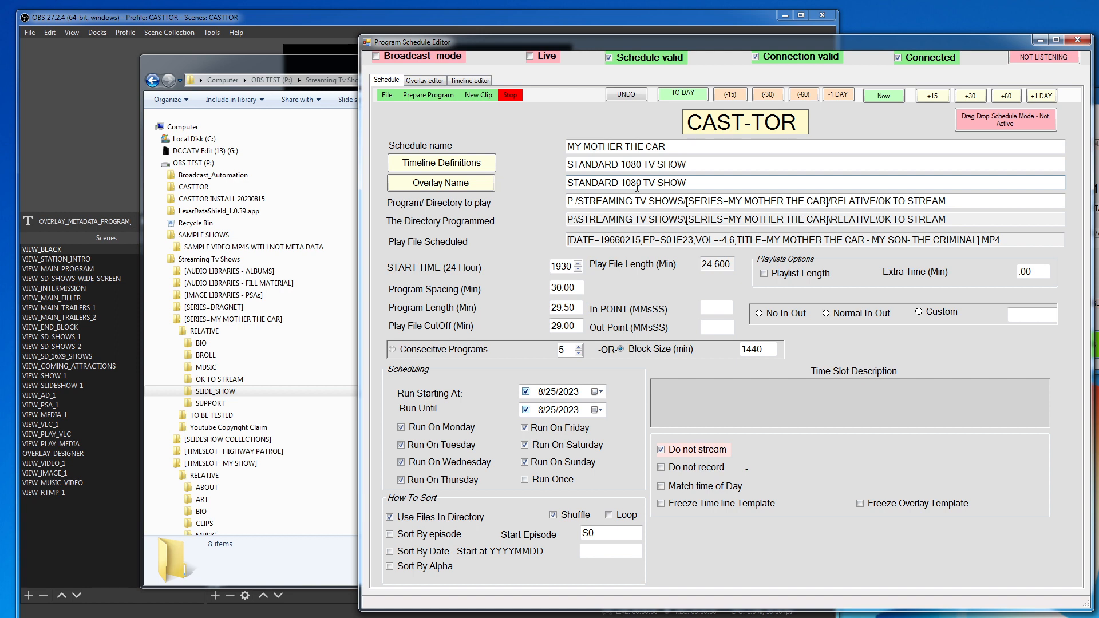
- Open HIGHWAY PATROL - FULL SCREEN.jsonPR from the COMMON programs
click(385, 96)
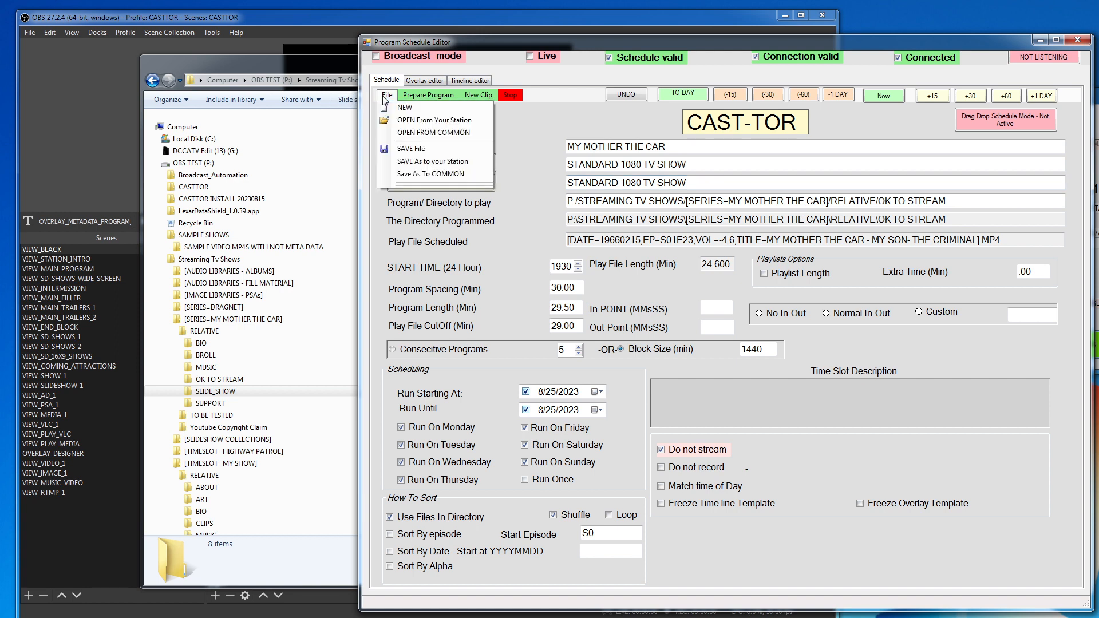
click(441, 134)
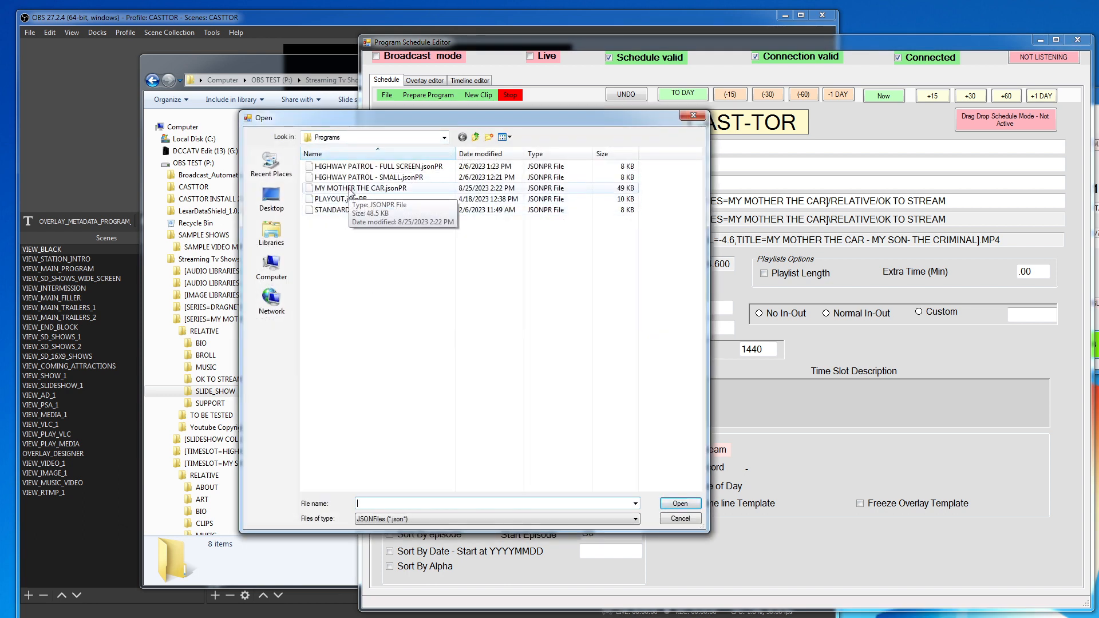
double_click(359, 166)
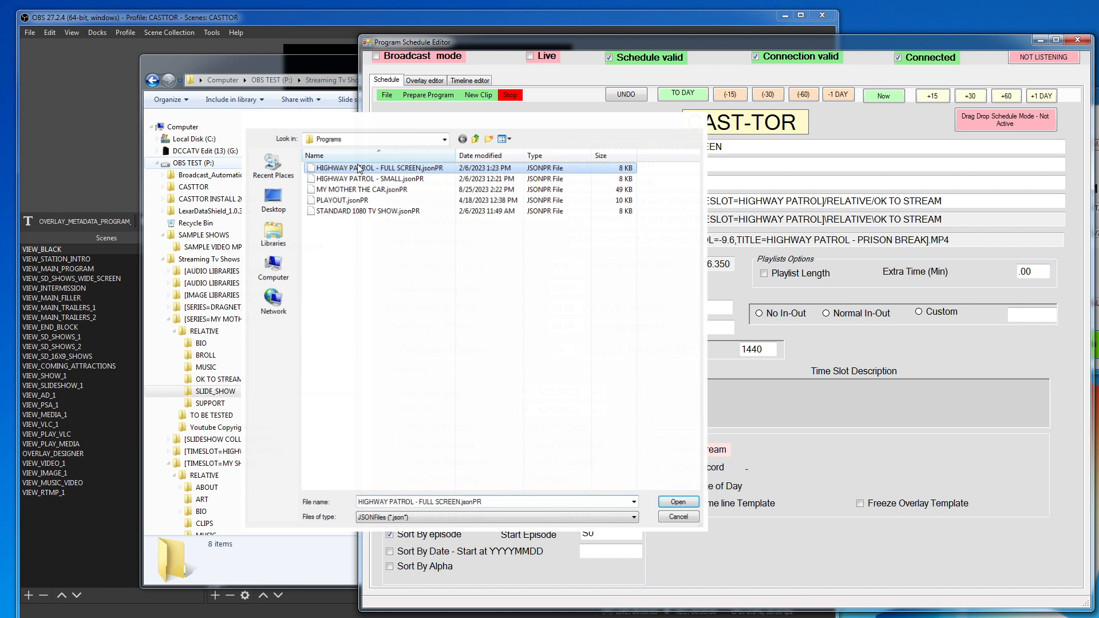
- Load MY MOTHER THE CAR.jsonPR from the COMMON programs into the schedule editor
click(385, 95)
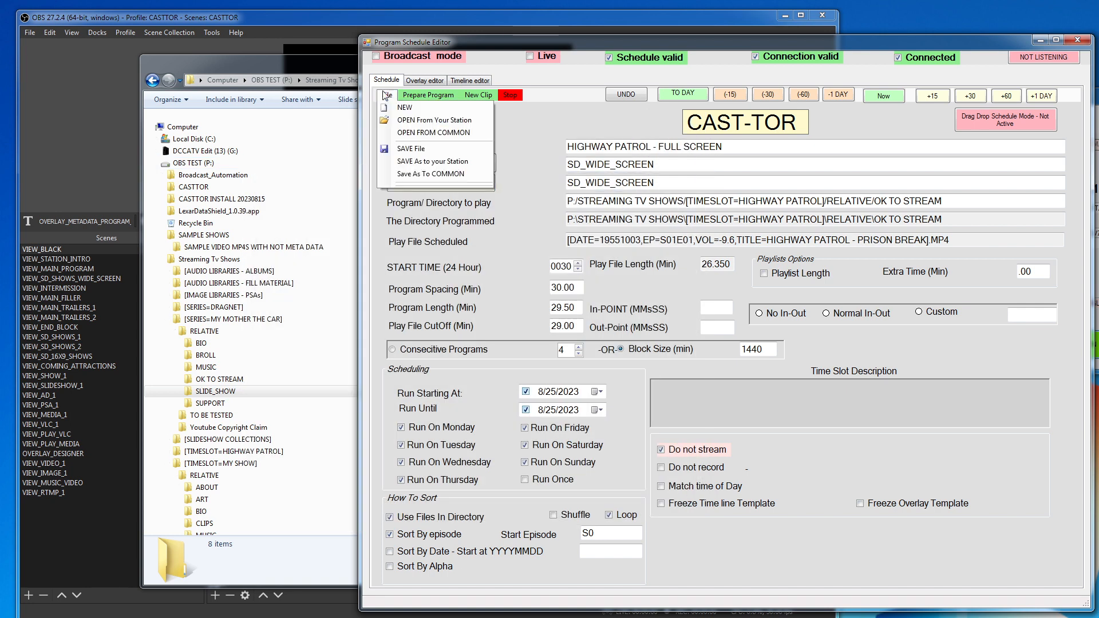
click(439, 133)
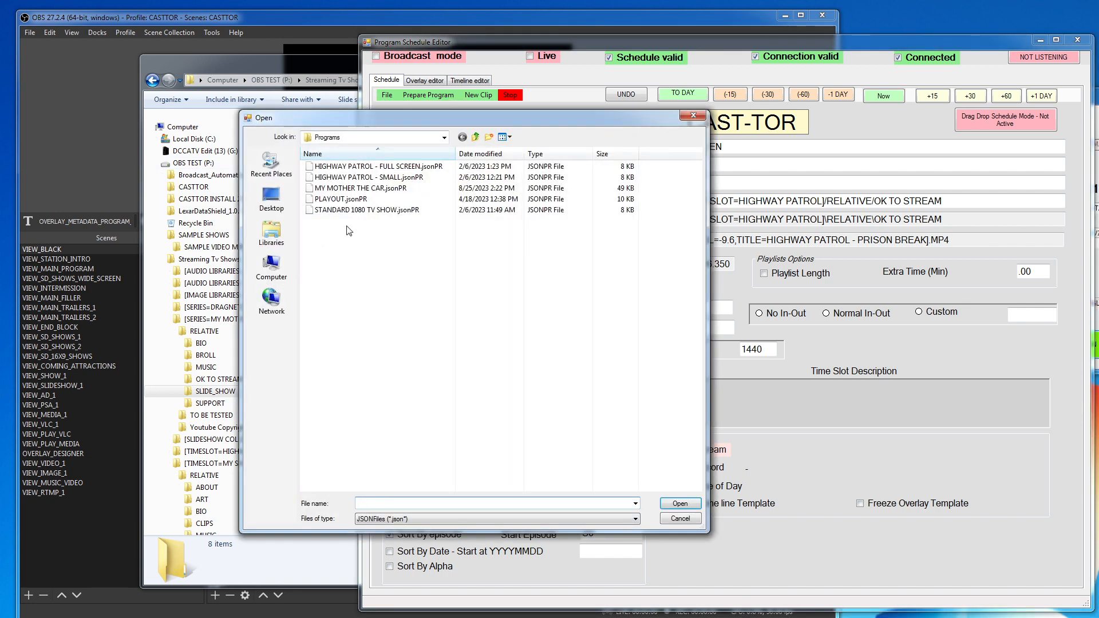
double_click(345, 188)
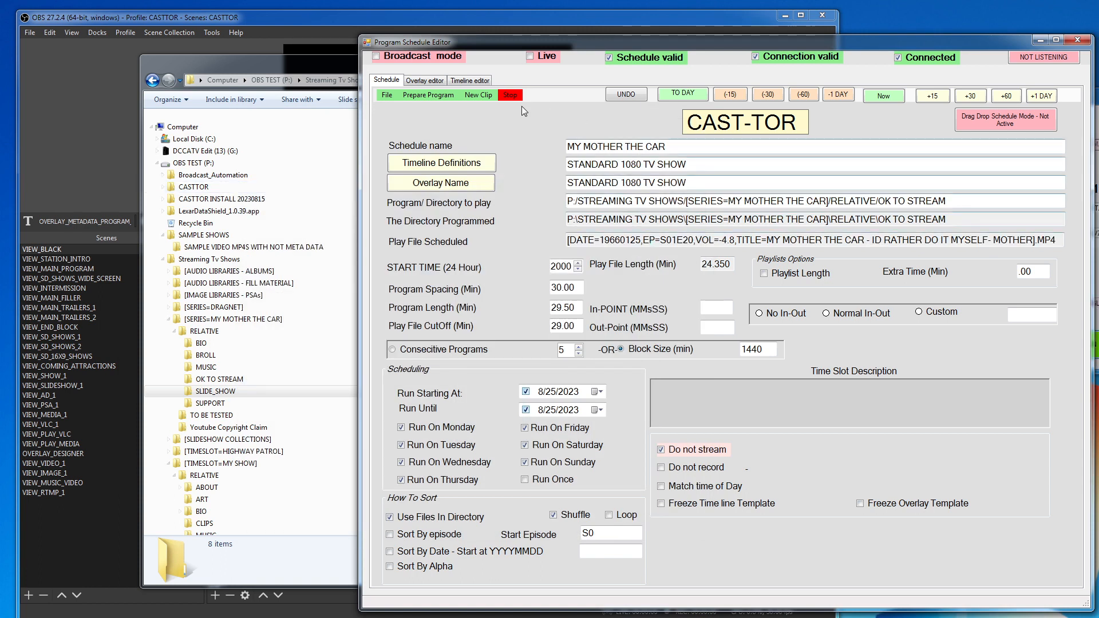
- Test-play the loaded program, narrow the OBS window to watch it beside the Program Schedule Editor, and stop playback
click(436, 96)
click(447, 145)
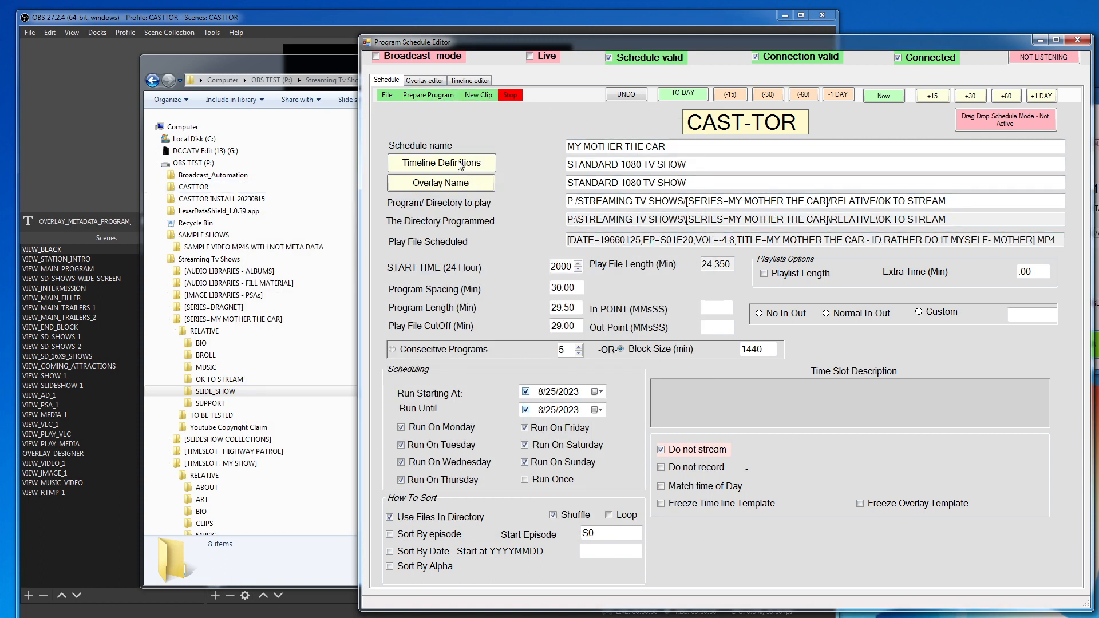
click(320, 17)
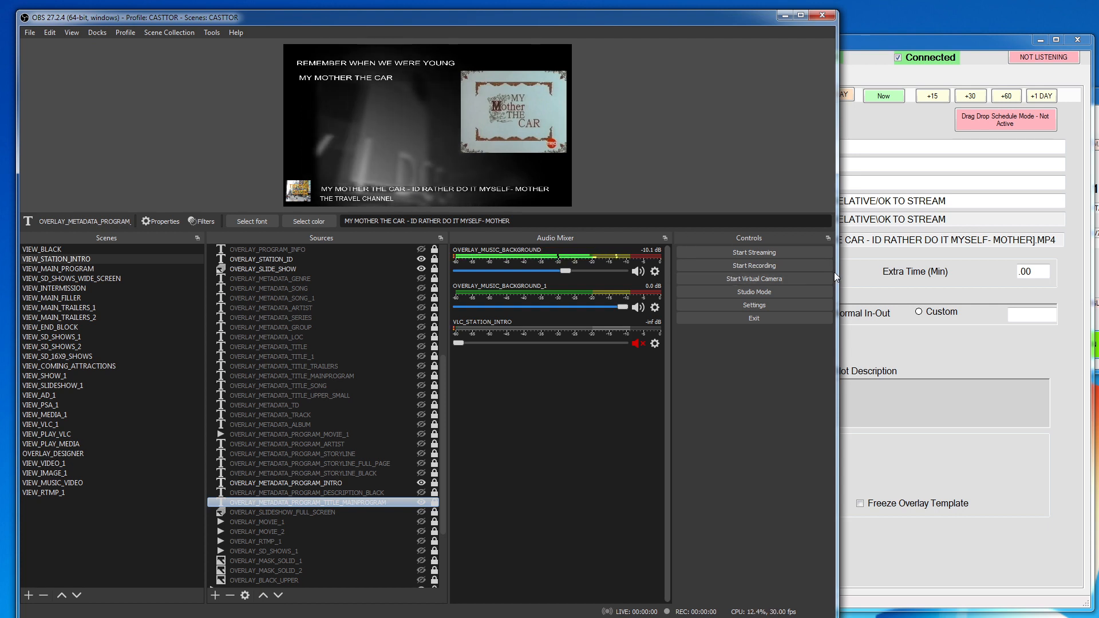
drag(835, 277, 426, 237)
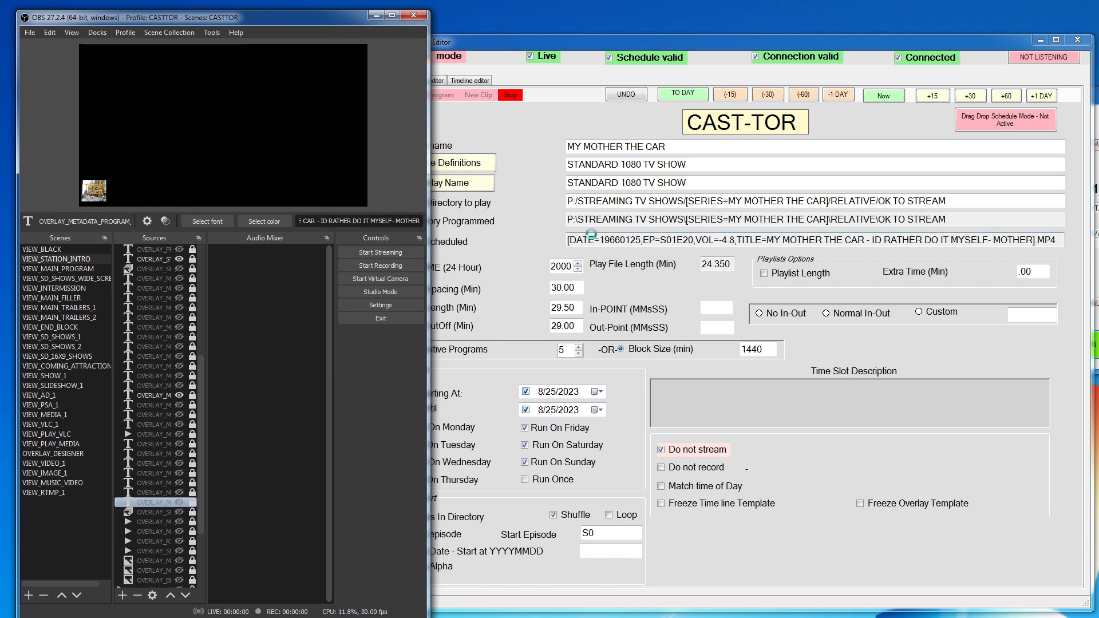
drag(584, 39, 684, 35)
click(614, 90)
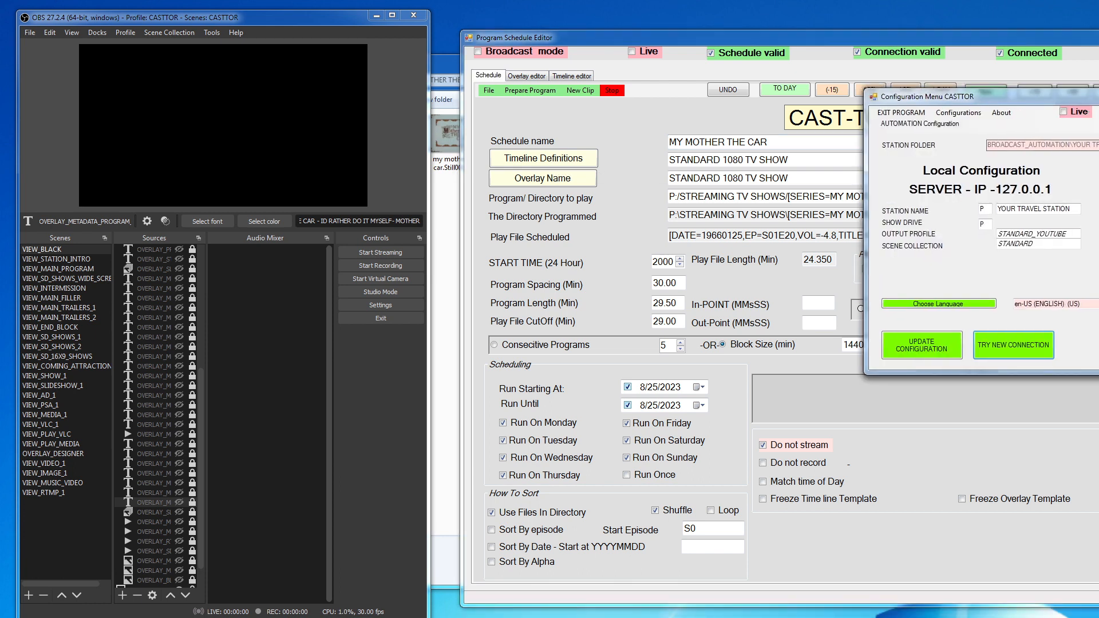
- Bring the Configuration Menu into view, look at the drive letter and desired station choices, and cancel the station selection
drag(1098, 96, 723, 49)
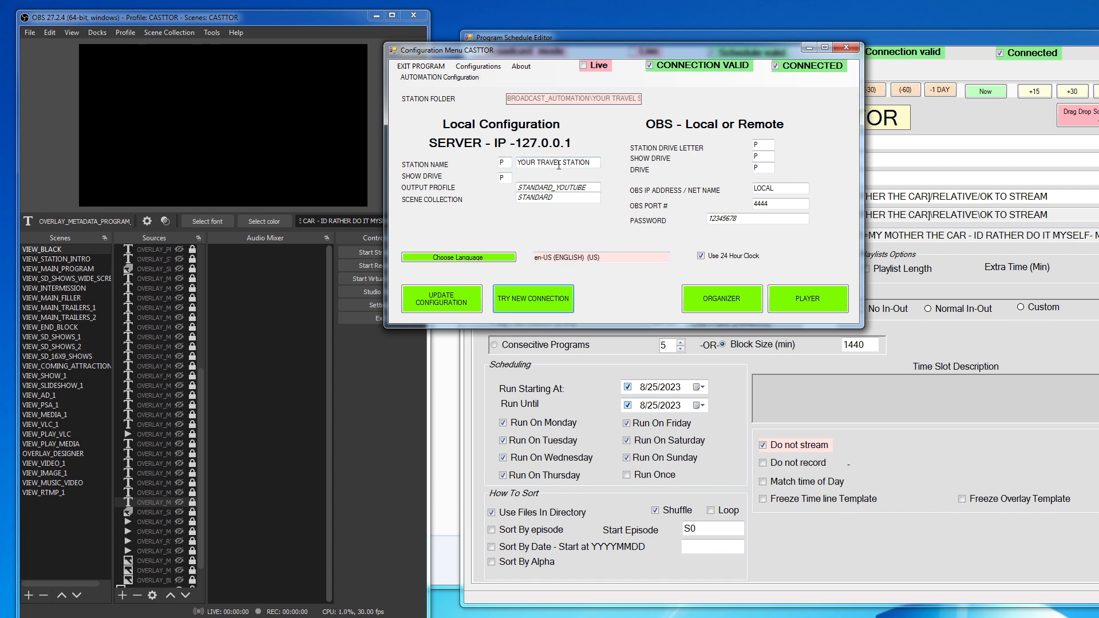
click(478, 66)
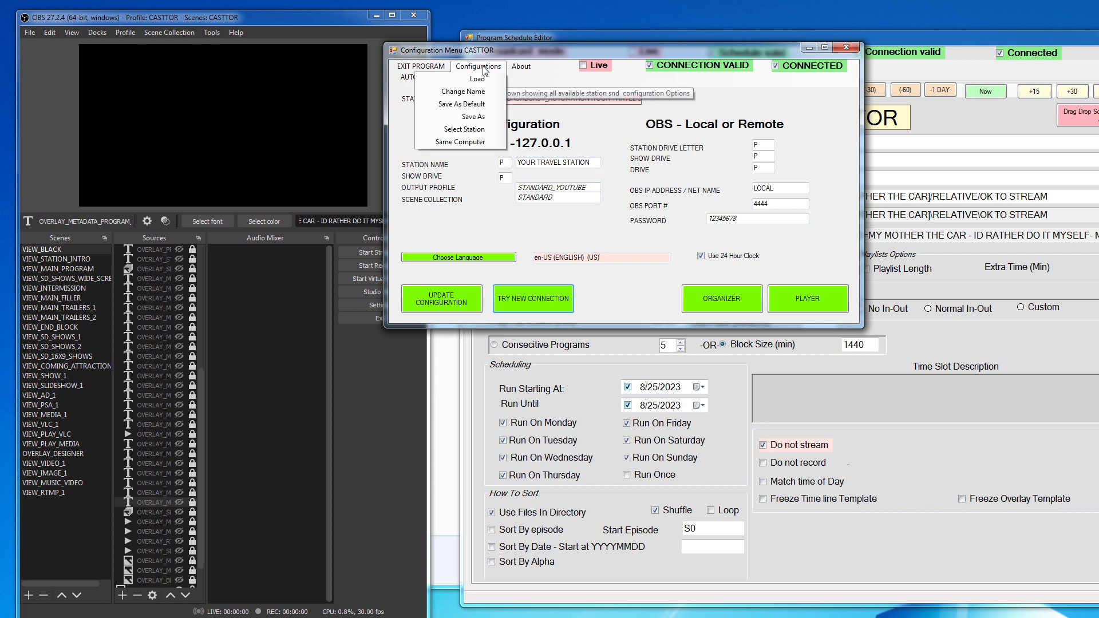
click(474, 133)
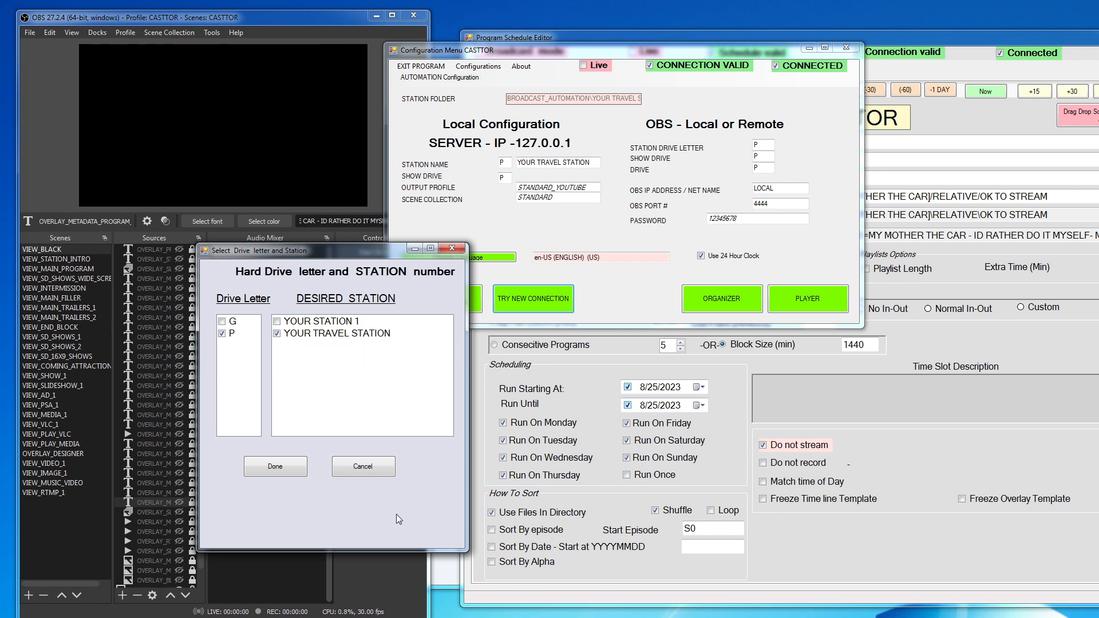
click(361, 466)
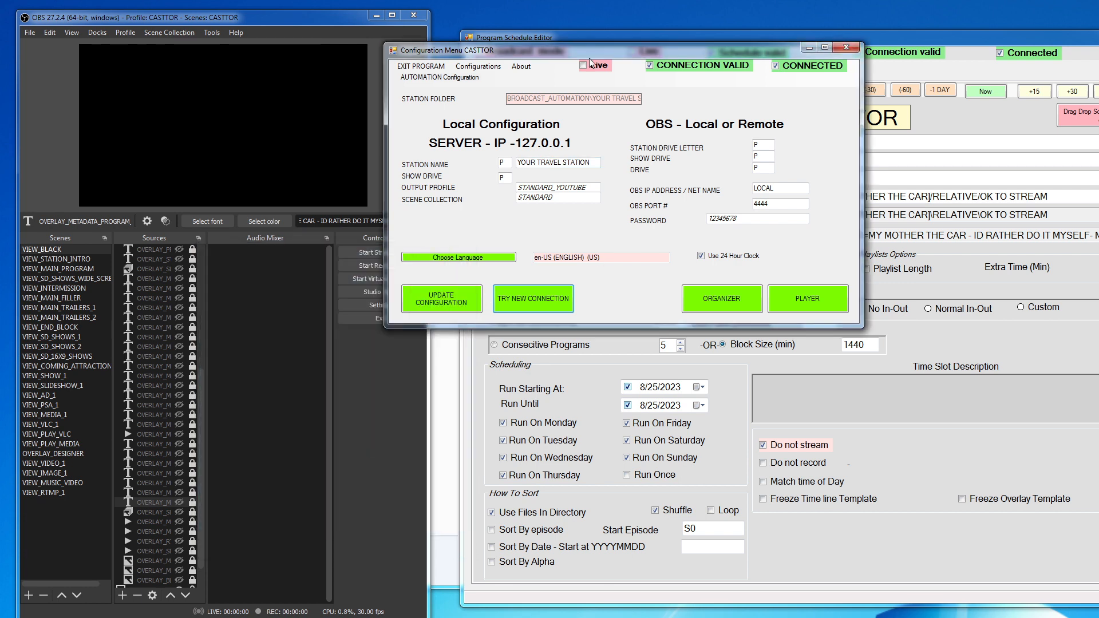
- Reposition the Configuration Menu and switch the interface language to fr-FR (FRENCH)
drag(648, 45, 453, 54)
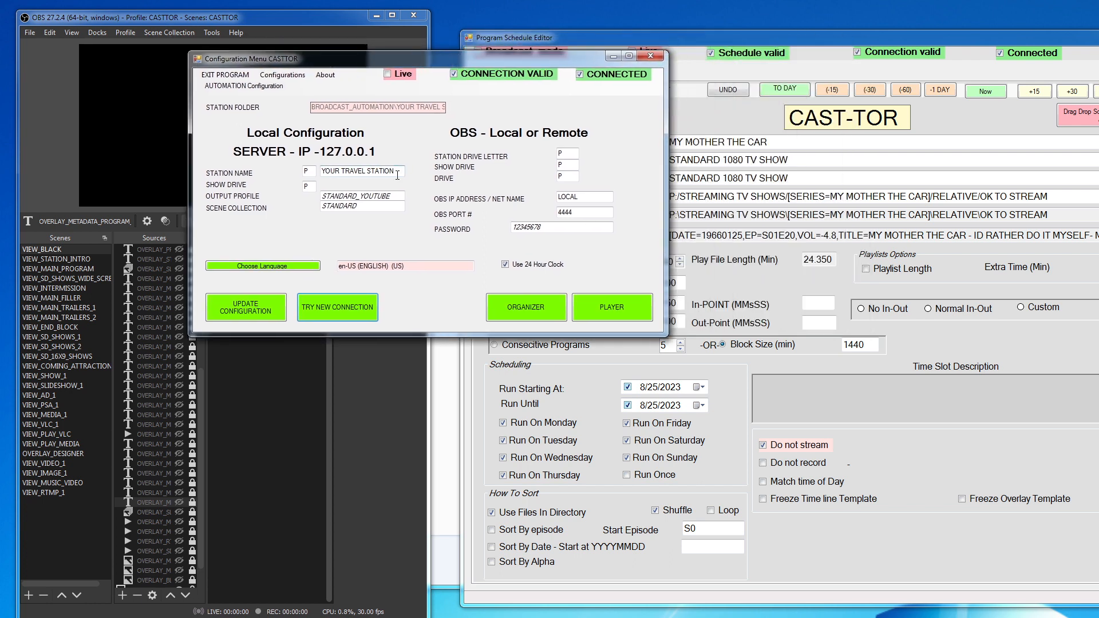
click(278, 266)
drag(1003, 342, 273, 109)
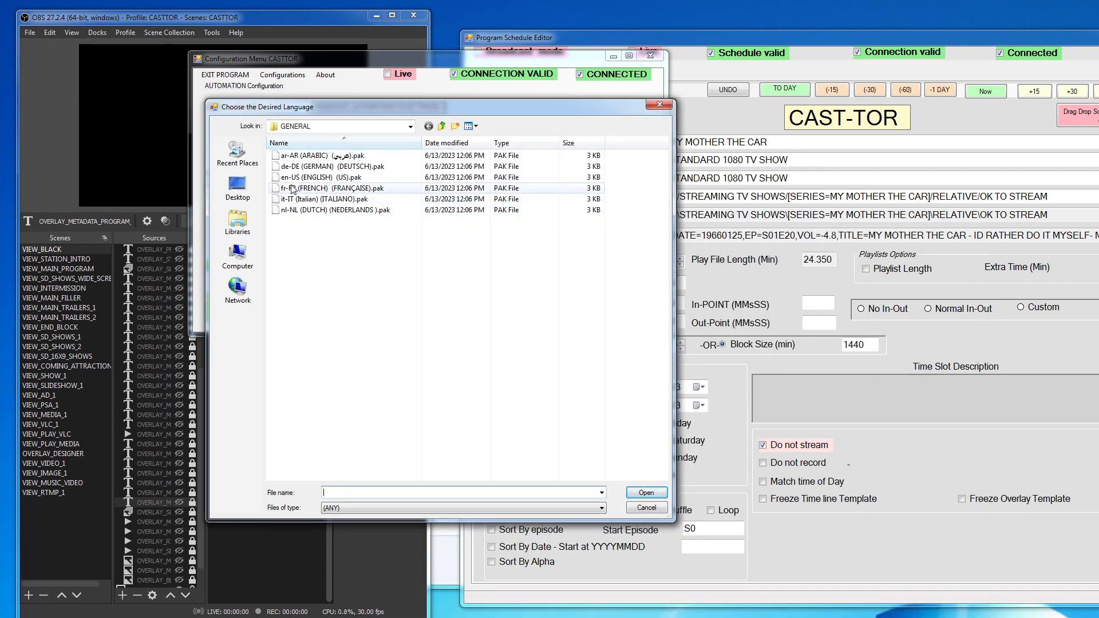
double_click(304, 188)
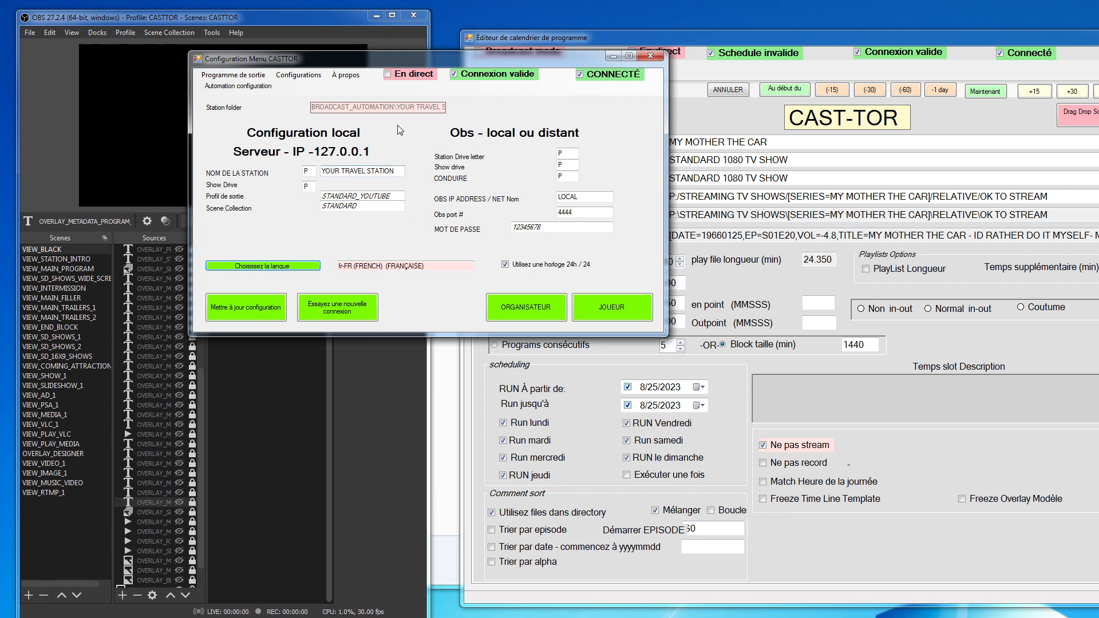
- Switch the interface language to ar-AR (ARABIC) and after that to it-IT (Italian)
click(276, 266)
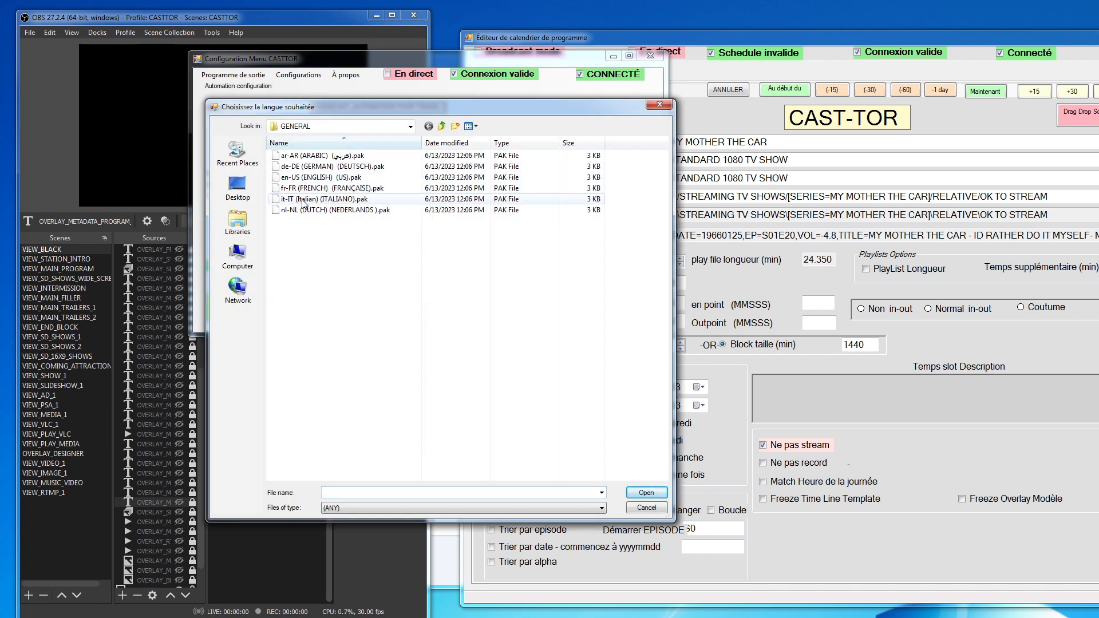
click(314, 159)
double_click(314, 156)
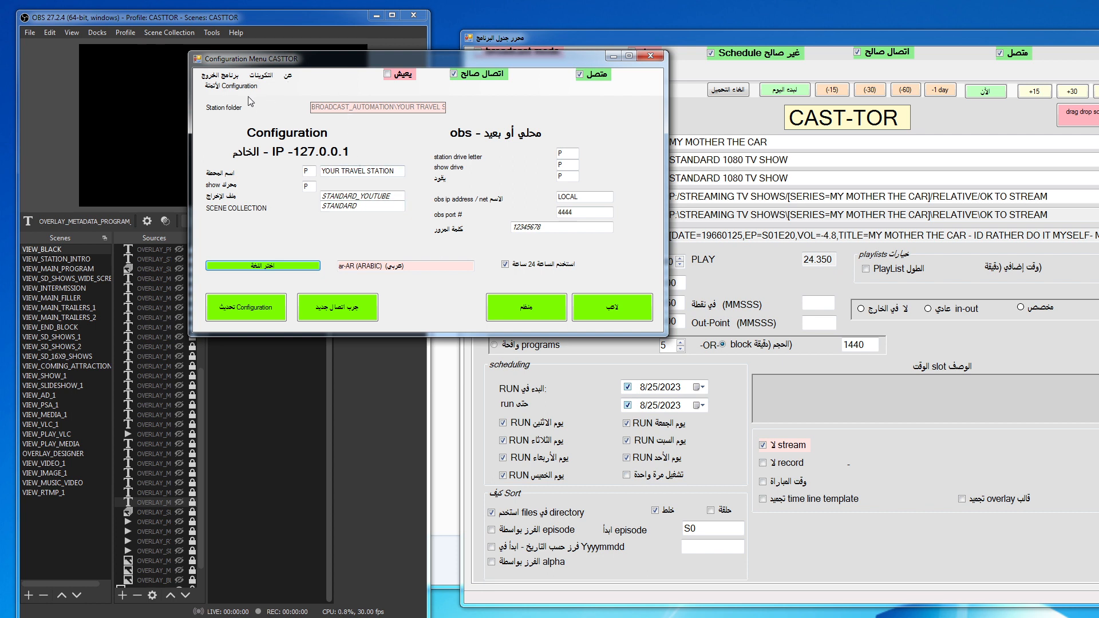
click(287, 265)
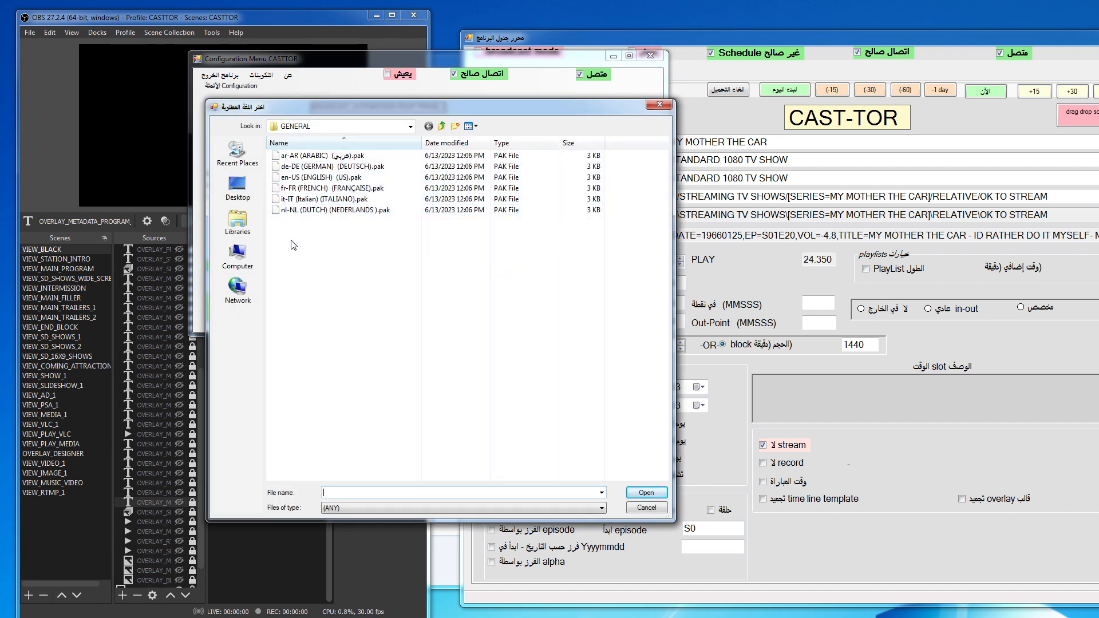
double_click(309, 202)
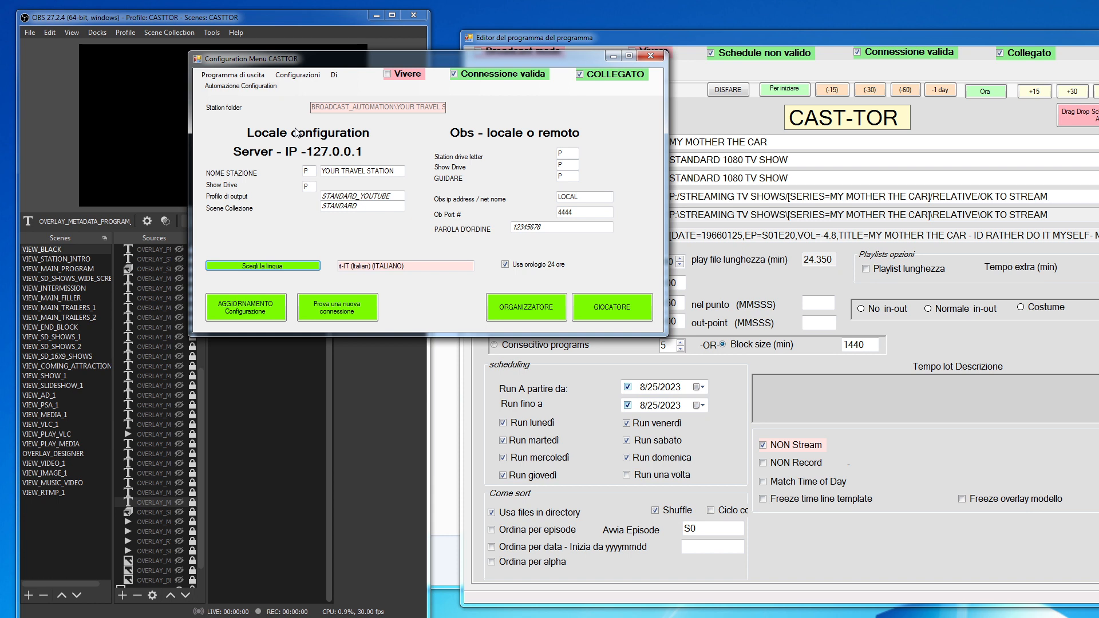
- Set the interface language back to en-US (ENGLISH) (US)
click(263, 266)
click(304, 177)
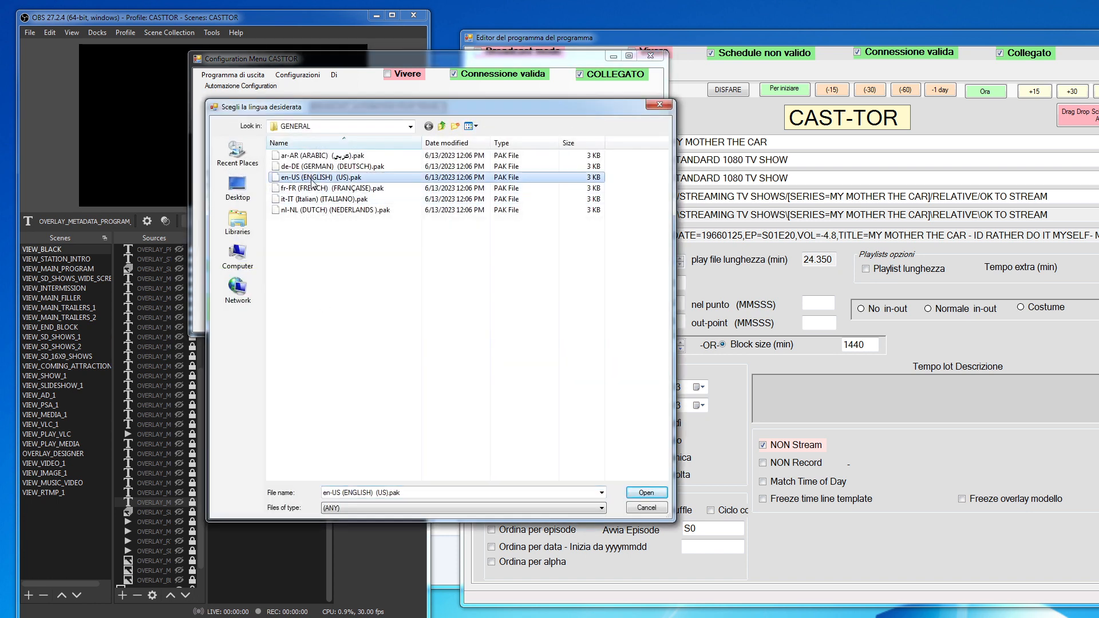
double_click(310, 178)
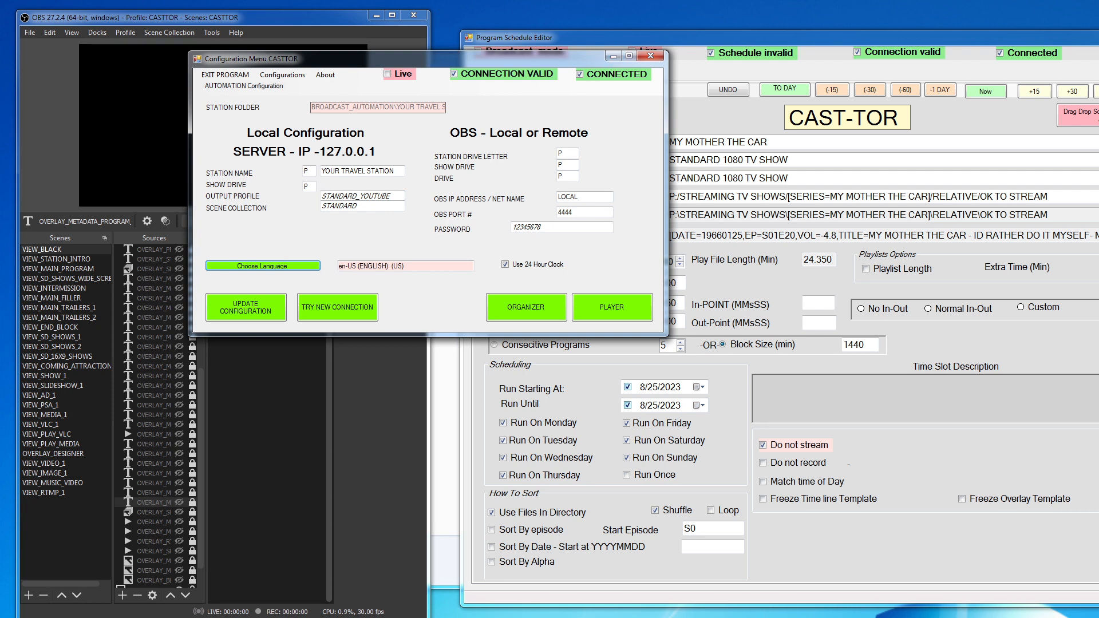
- Bring the Streaming Tv Shows file explorer forward, collapse [SERIES=MY MOTHER THE CAR] and open the [TIMESLOT=MY SHOW] folder
drag(732, 40, 918, 114)
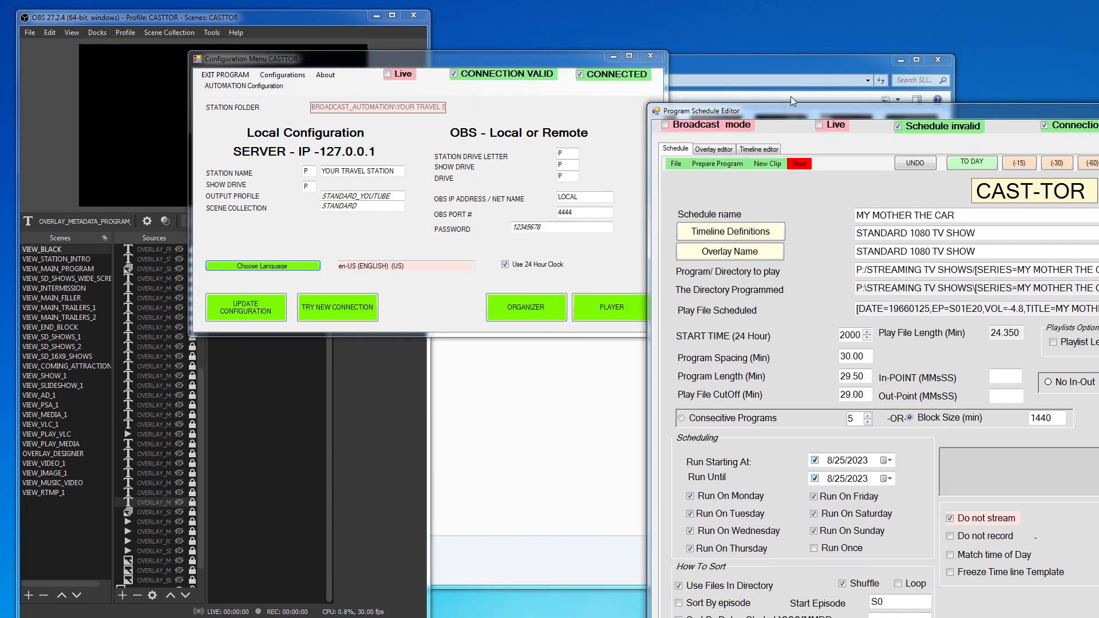
click(734, 68)
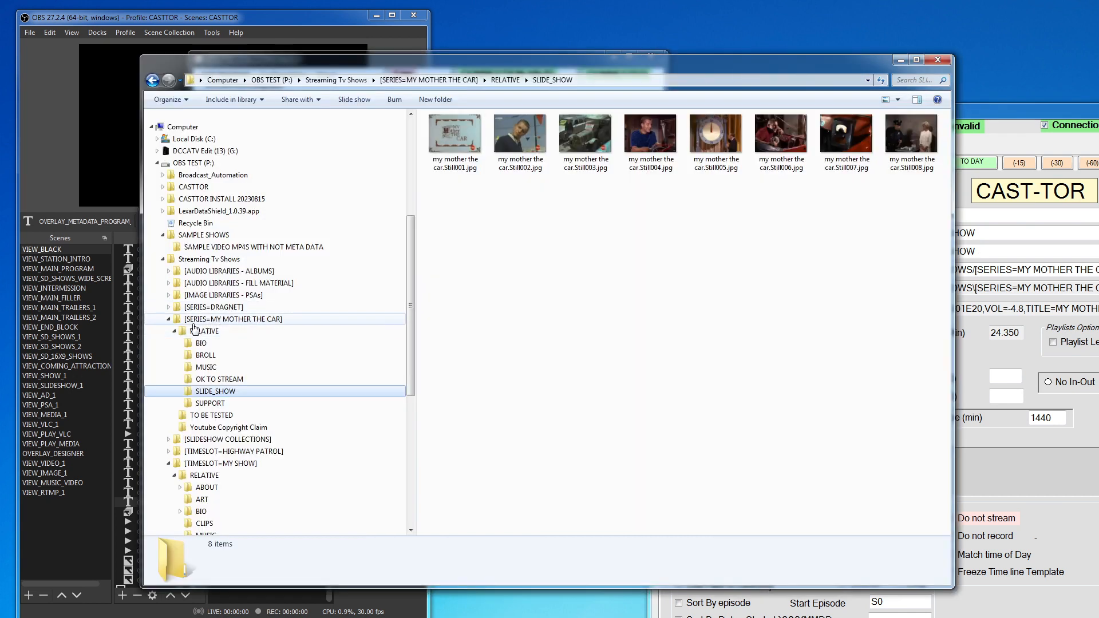
click(170, 319)
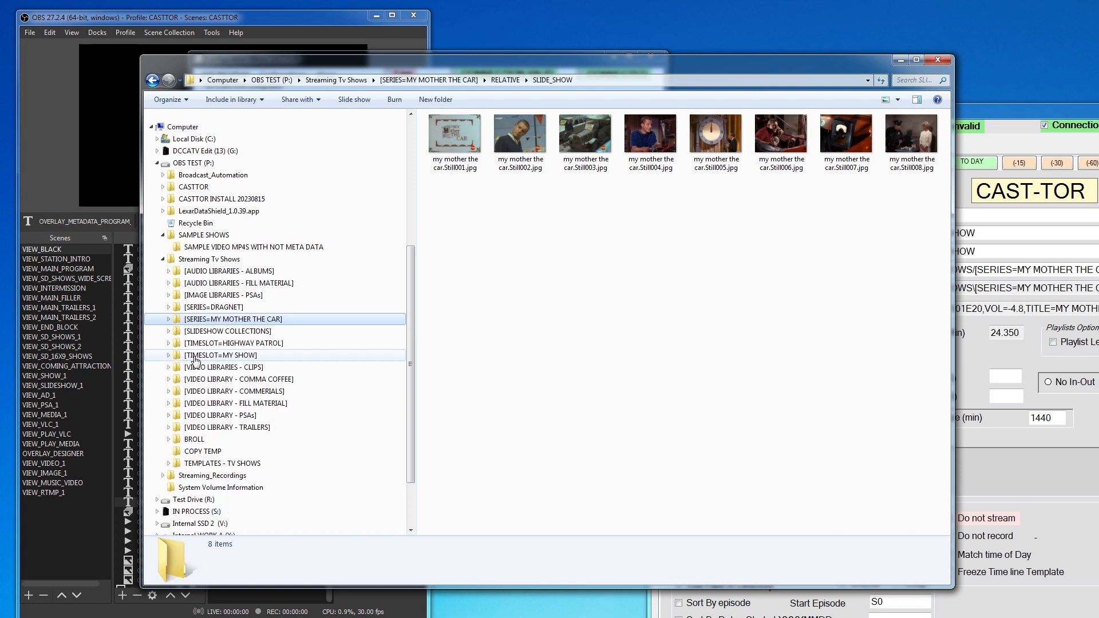
click(176, 358)
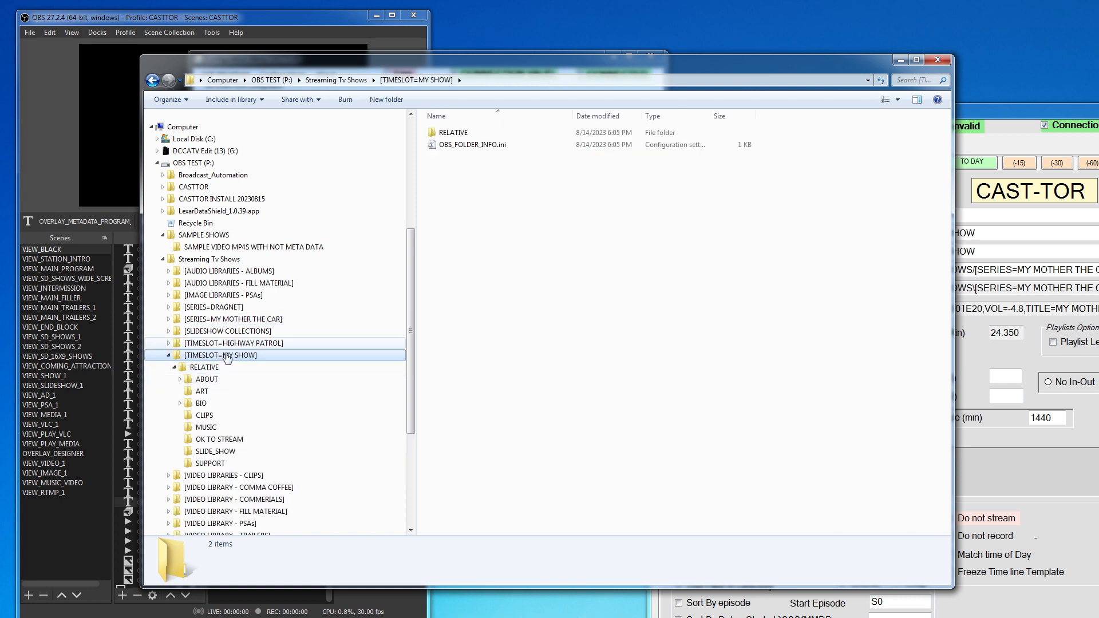
- Place the schedule editor beside the explorer and assign My Show's RELATIVE/OK TO STREAM folder as the directory to play
drag(1077, 110, 488, 60)
drag(810, 69, 1098, 92)
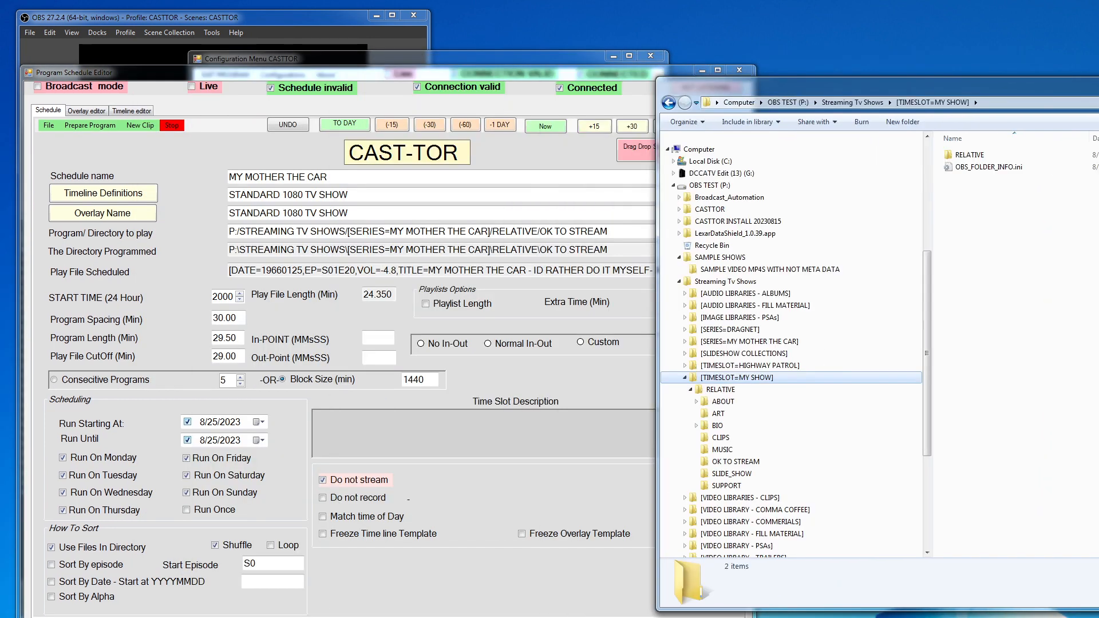
click(736, 462)
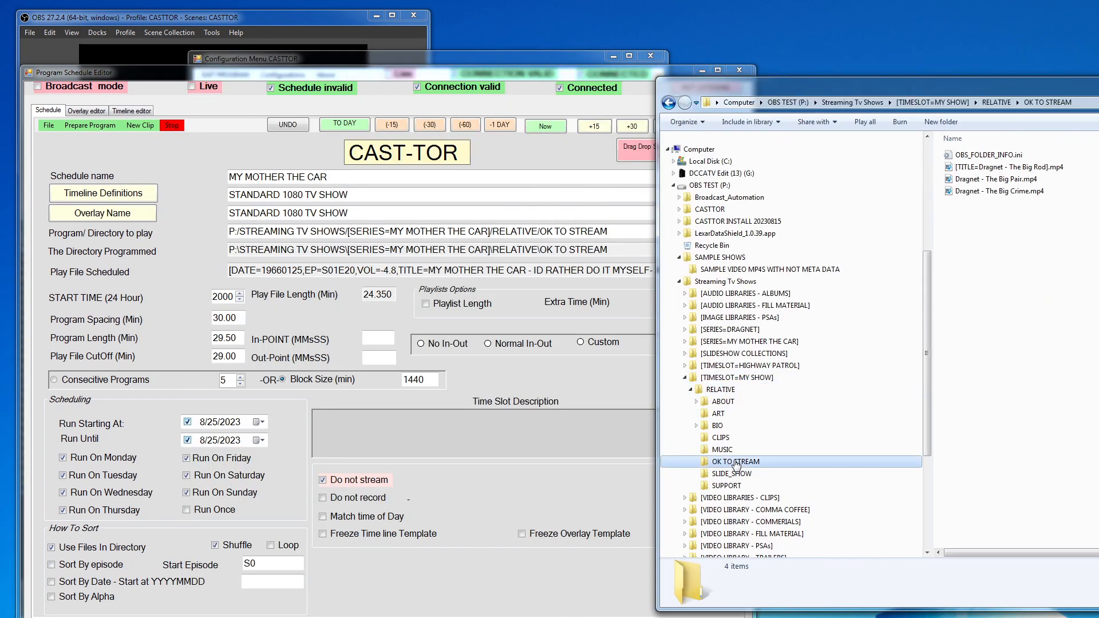
drag(735, 462, 384, 232)
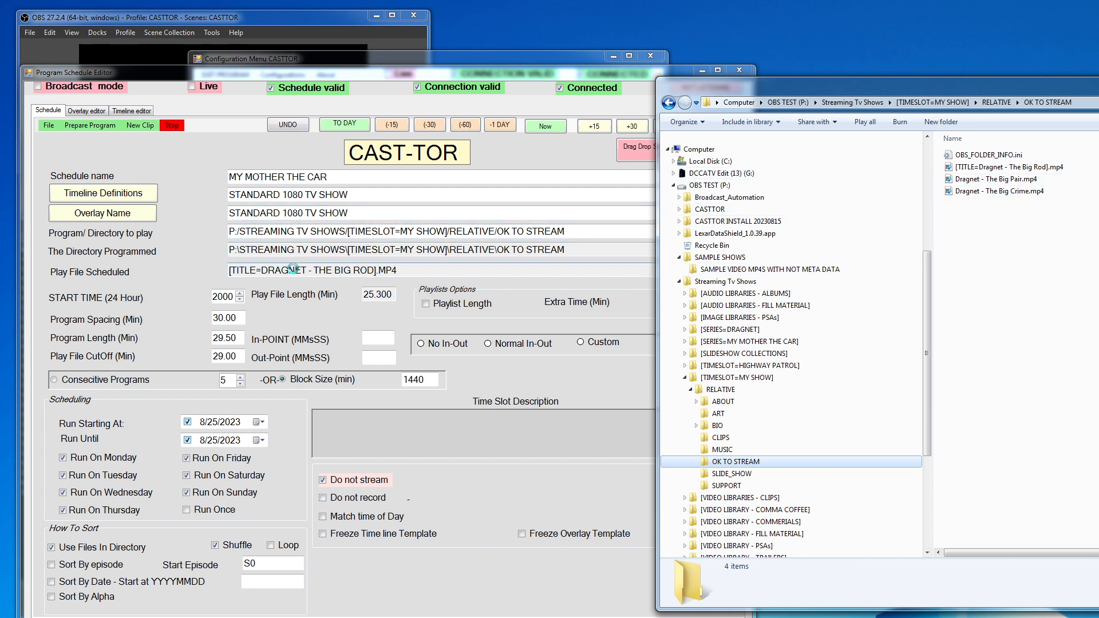
- Pick a new clip for the scheduled play file twice, shift the Configuration Menu slightly, and return to the Program Schedule Editor
click(140, 125)
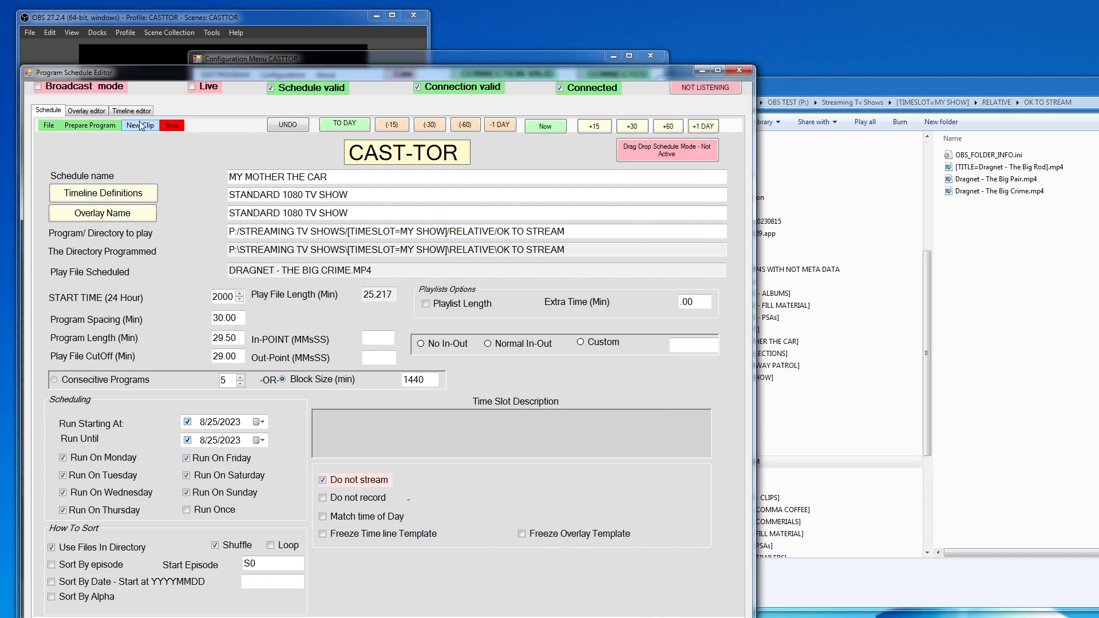
click(140, 125)
click(325, 60)
drag(325, 59, 337, 59)
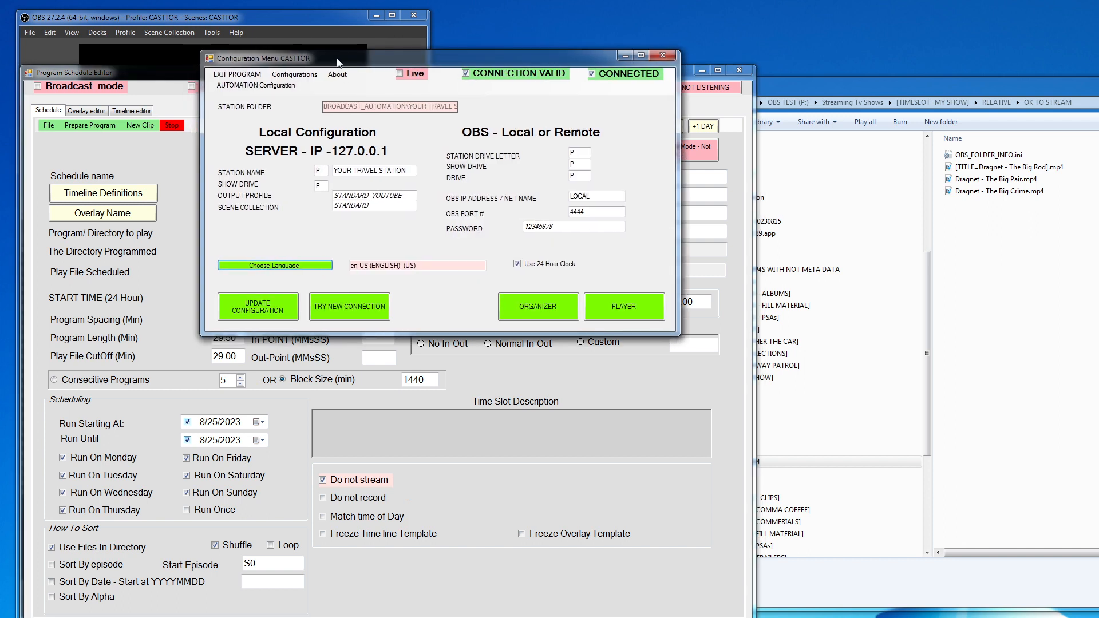
click(141, 77)
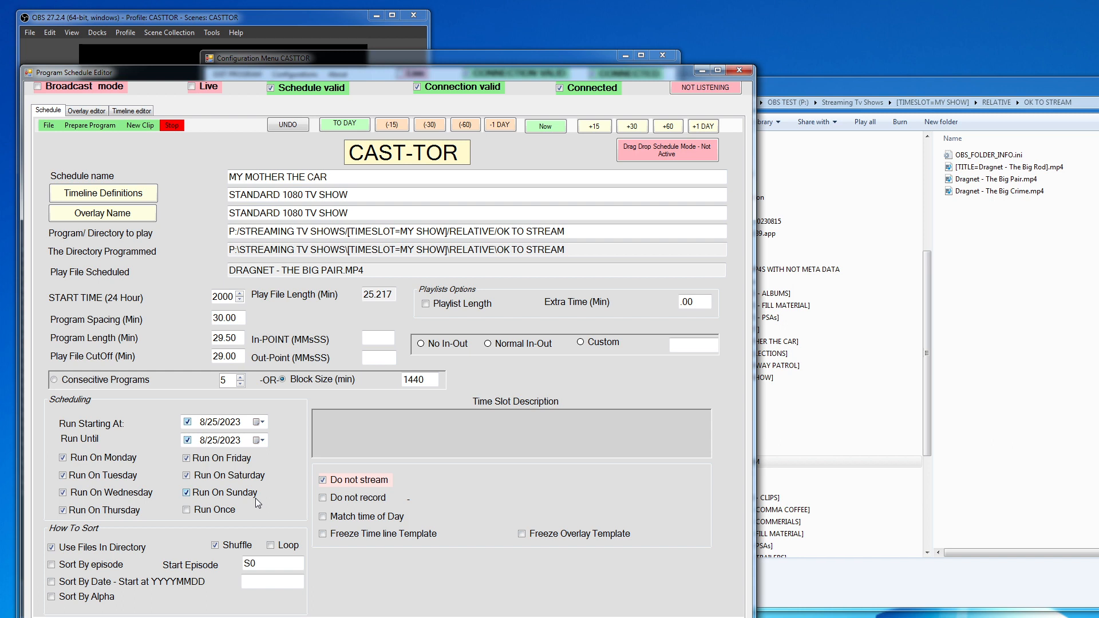
- Return to the file explorer, expand TEMPLATES - TV SHOWS and collapse its [TIMESLOT=TEMPLATE SIMPLE SHOW] folder
click(908, 88)
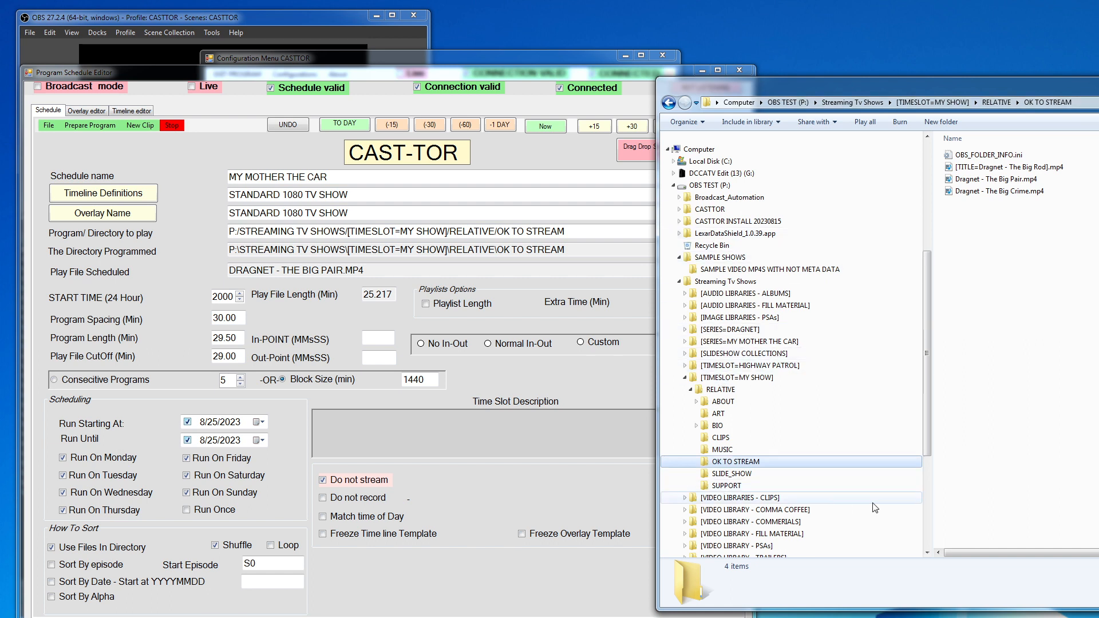
drag(925, 86, 431, 71)
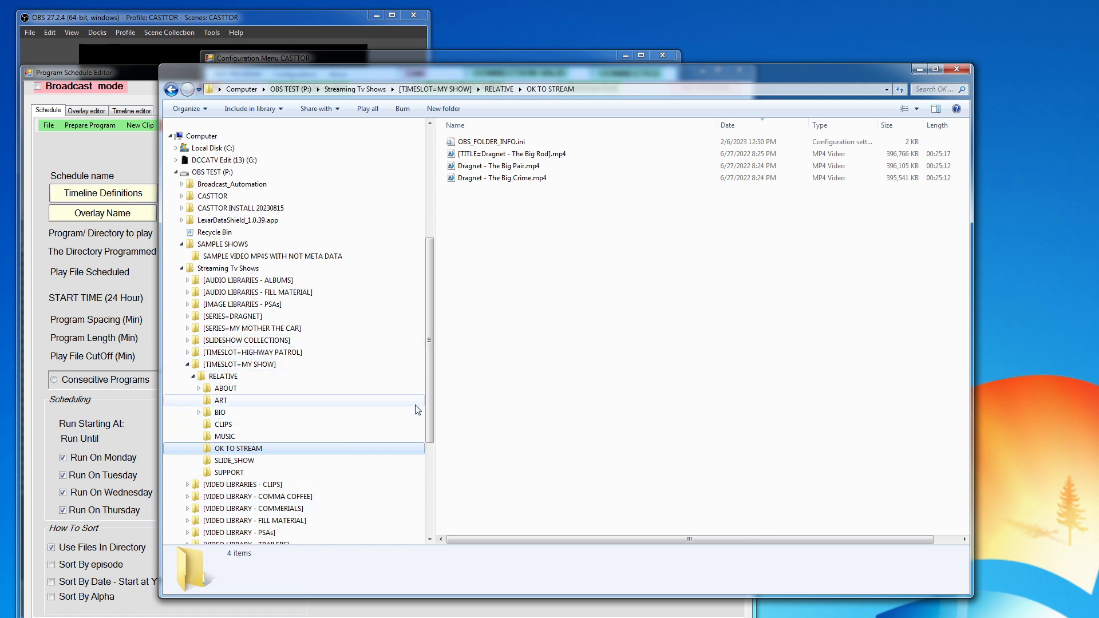
drag(427, 392, 428, 458)
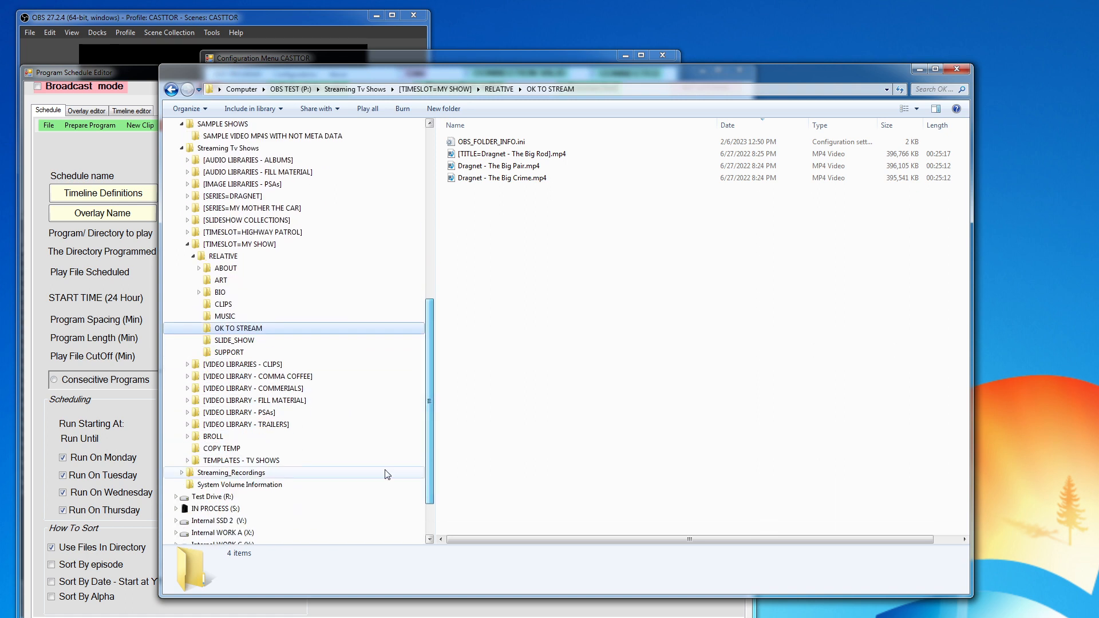
click(187, 460)
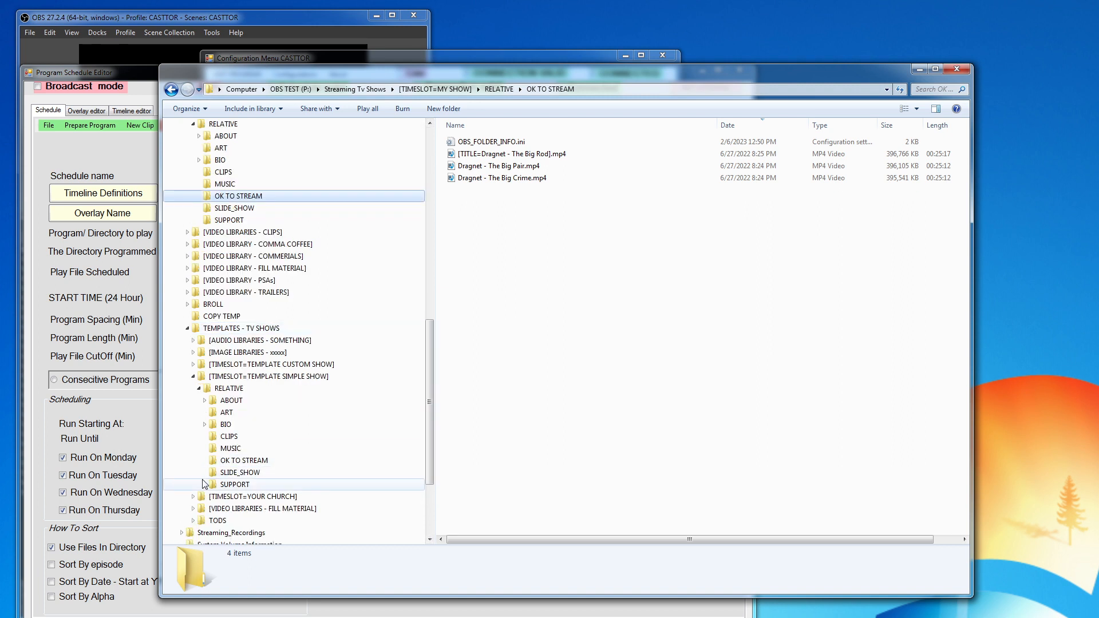
click(193, 376)
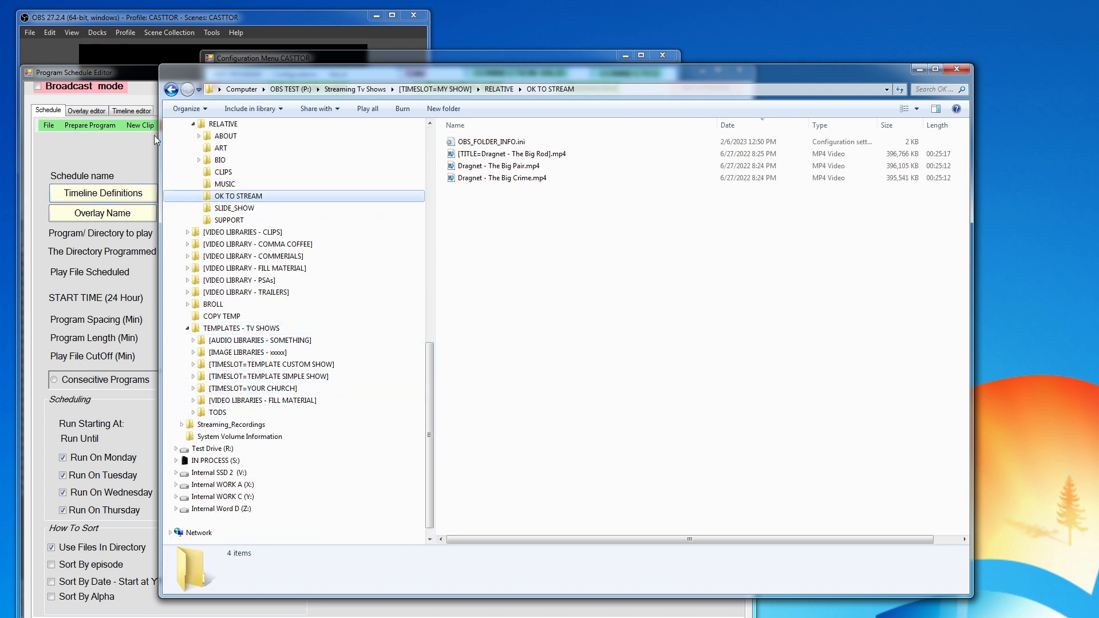
- Expand [TIMESLOT=TEMPLATE CUSTOM SHOW] and its RELATIVE folder, and examine the FAVORITES and OK TO STREAM subfolders
drag(435, 357, 434, 297)
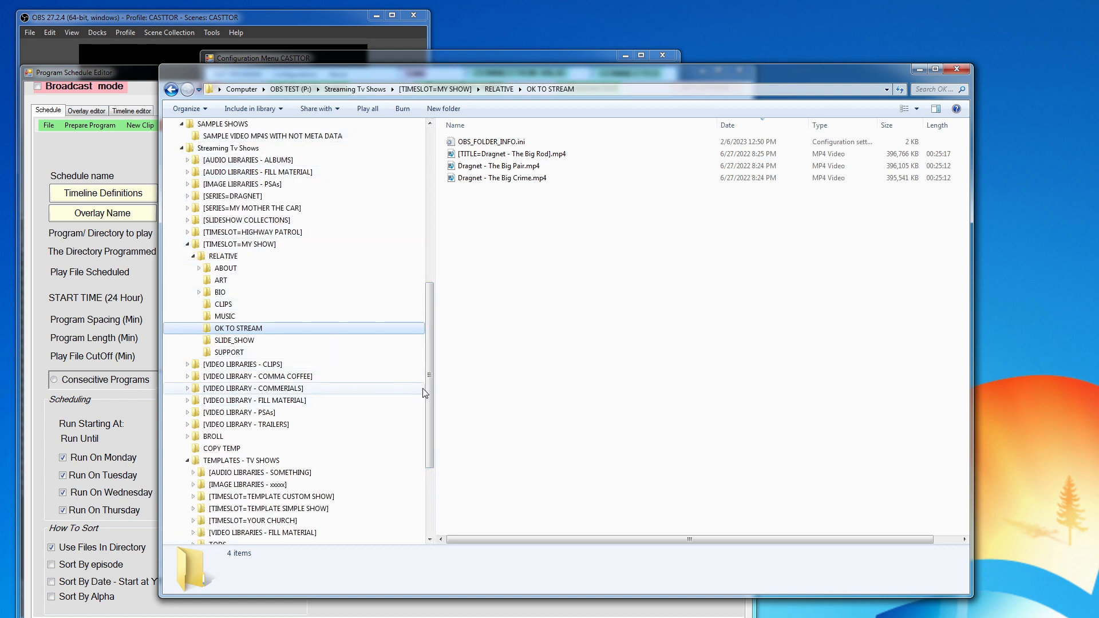
drag(426, 393, 427, 440)
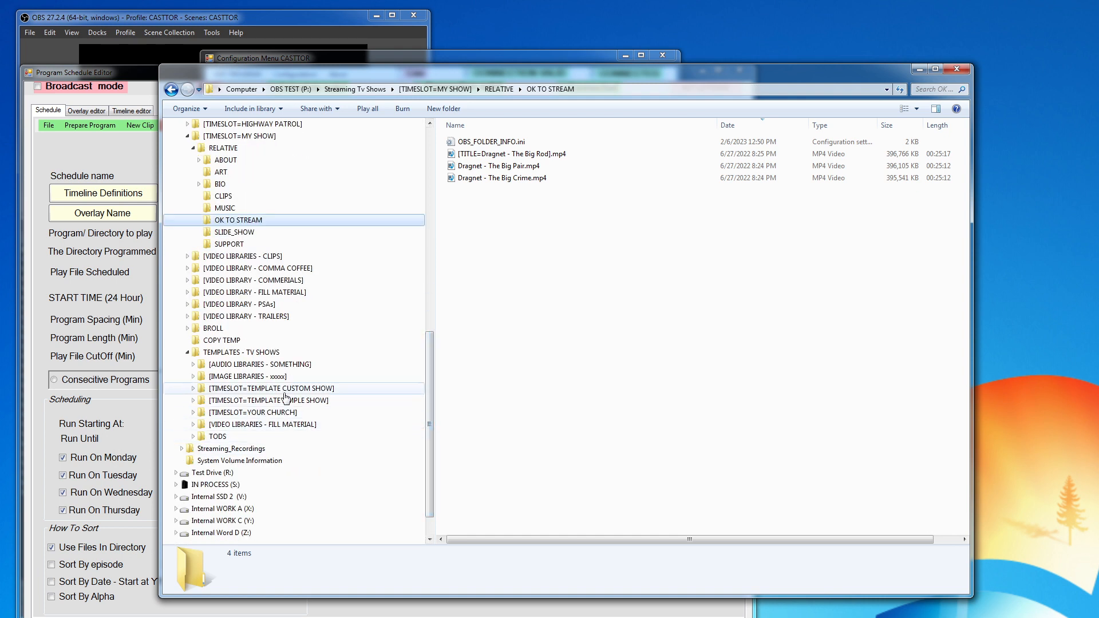
click(194, 389)
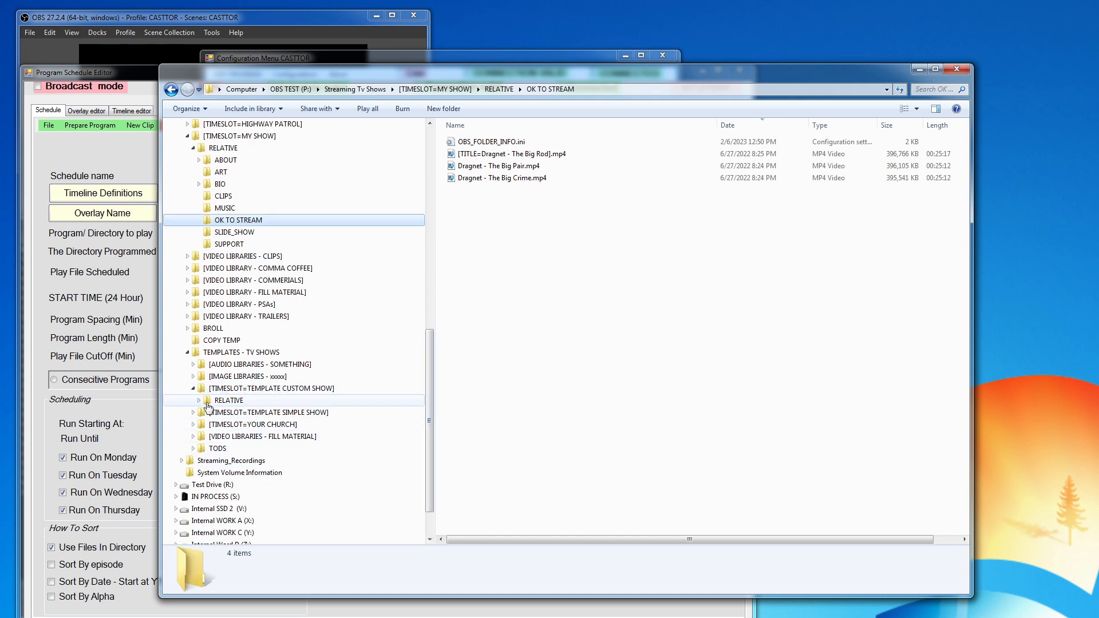
click(199, 400)
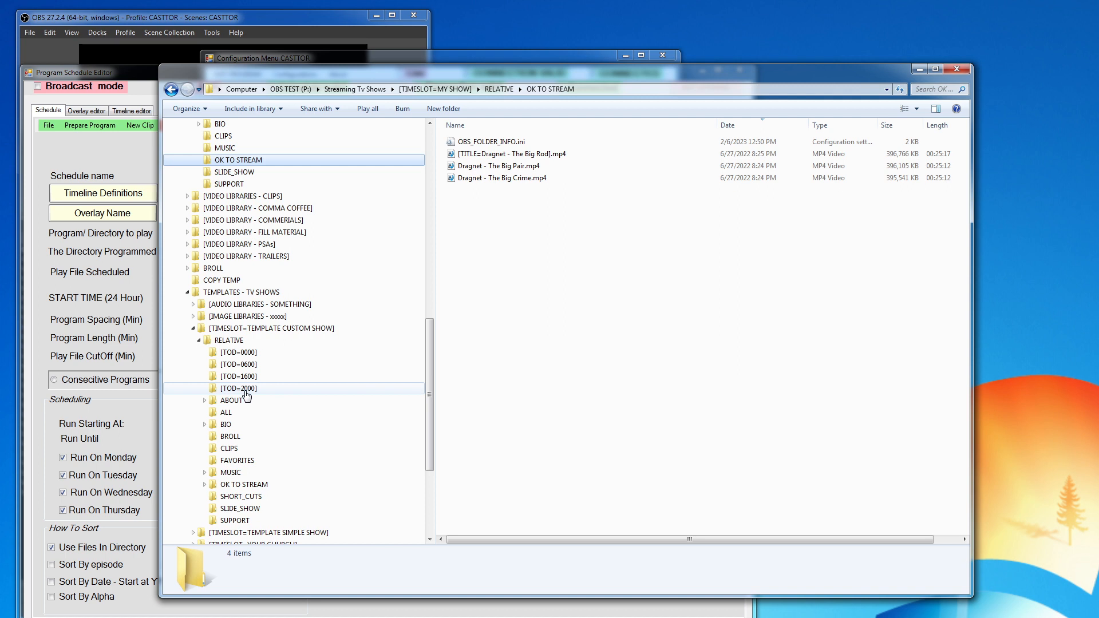
drag(428, 356, 412, 429)
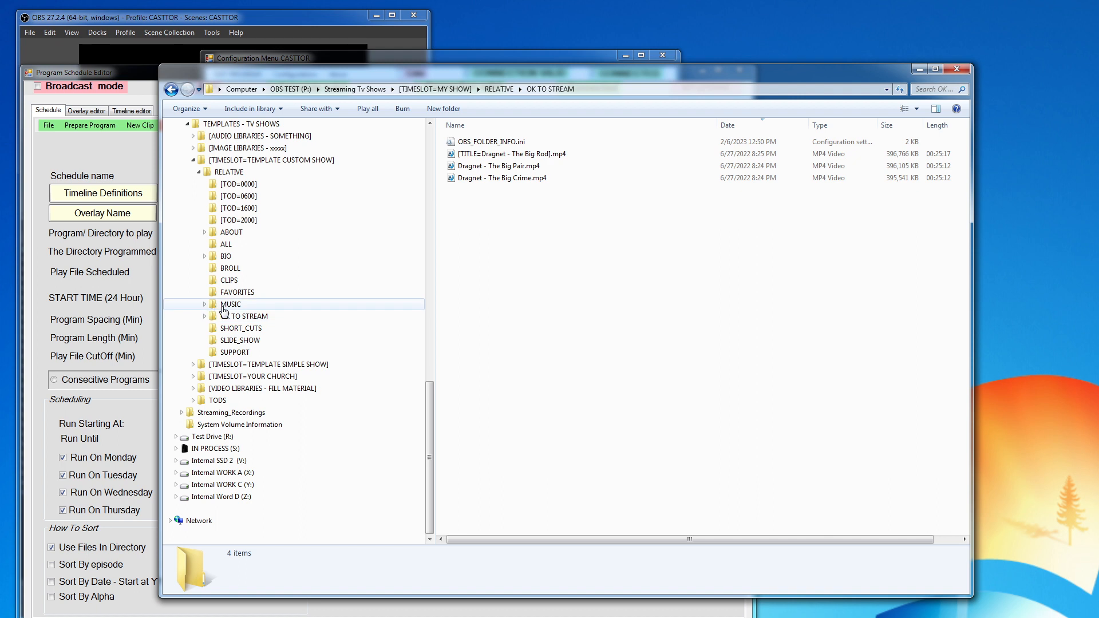
click(245, 292)
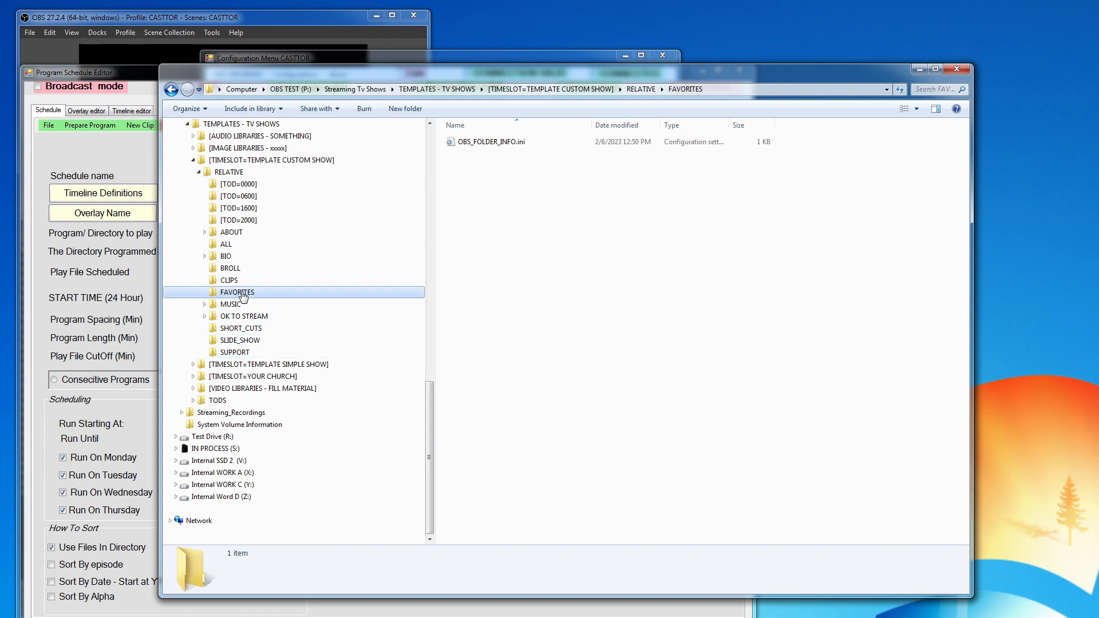
click(249, 318)
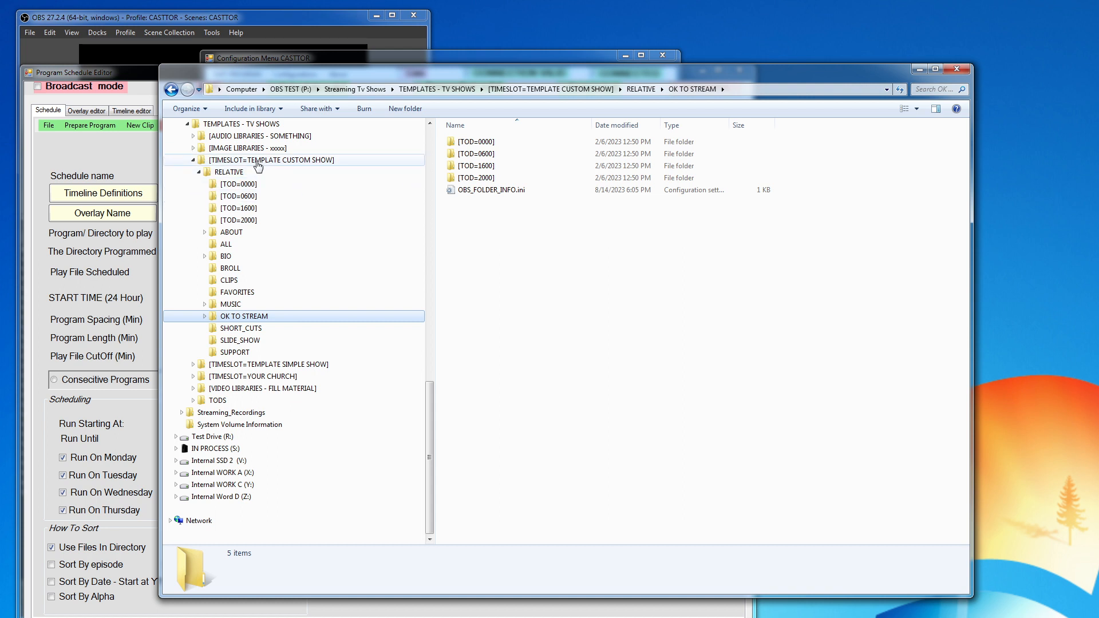
- Collapse the custom show template and look at the subfolders of [AUDIO LIBRARIES - SOMETHING]
click(194, 161)
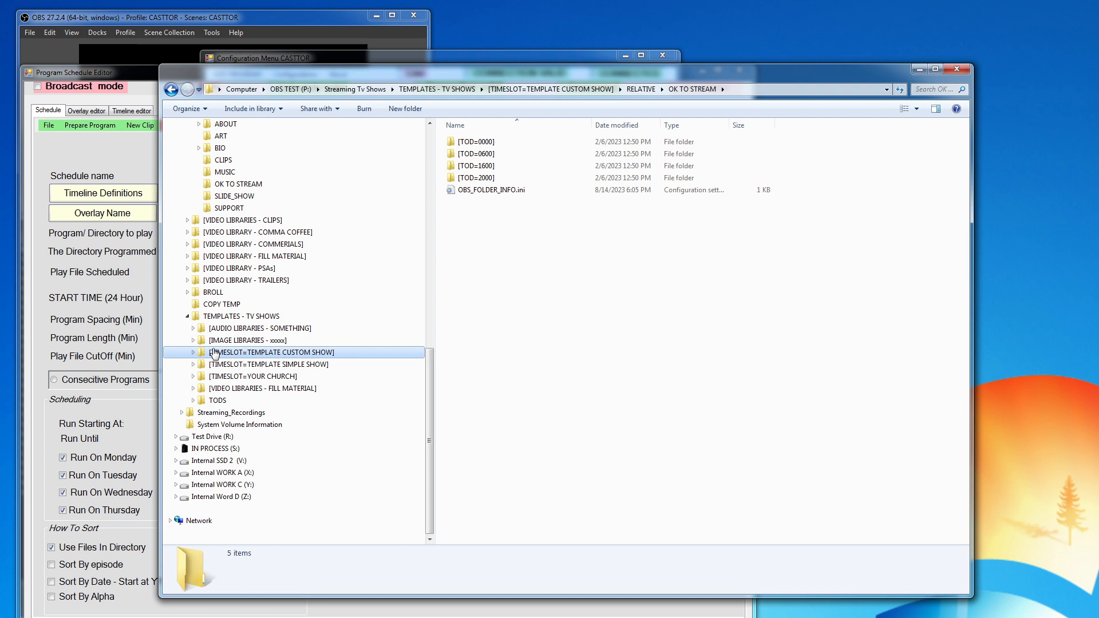
click(193, 328)
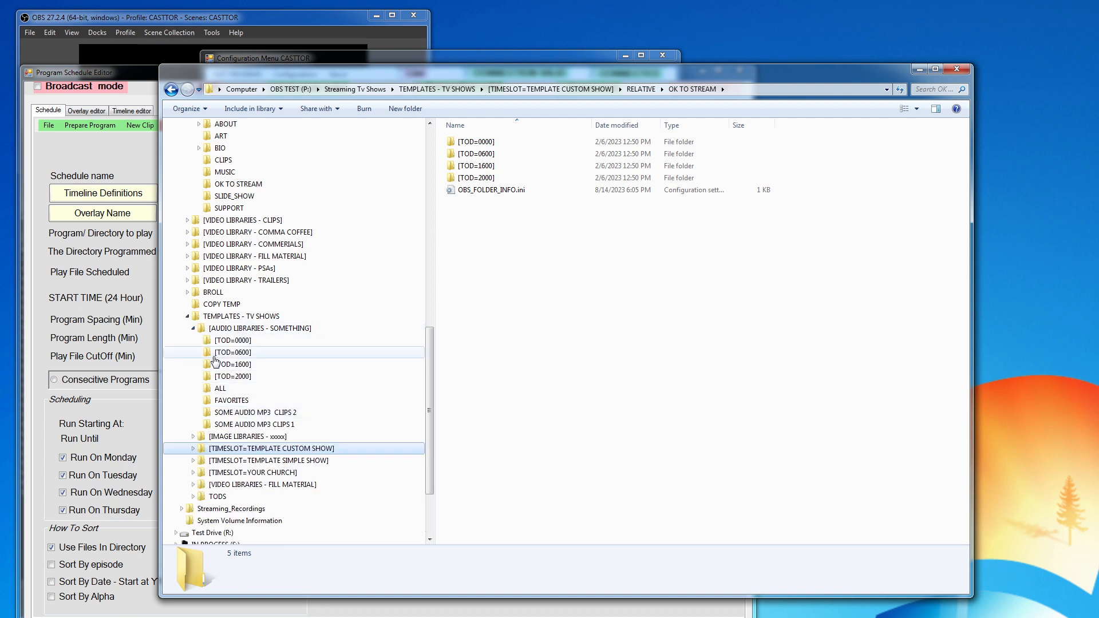
click(193, 328)
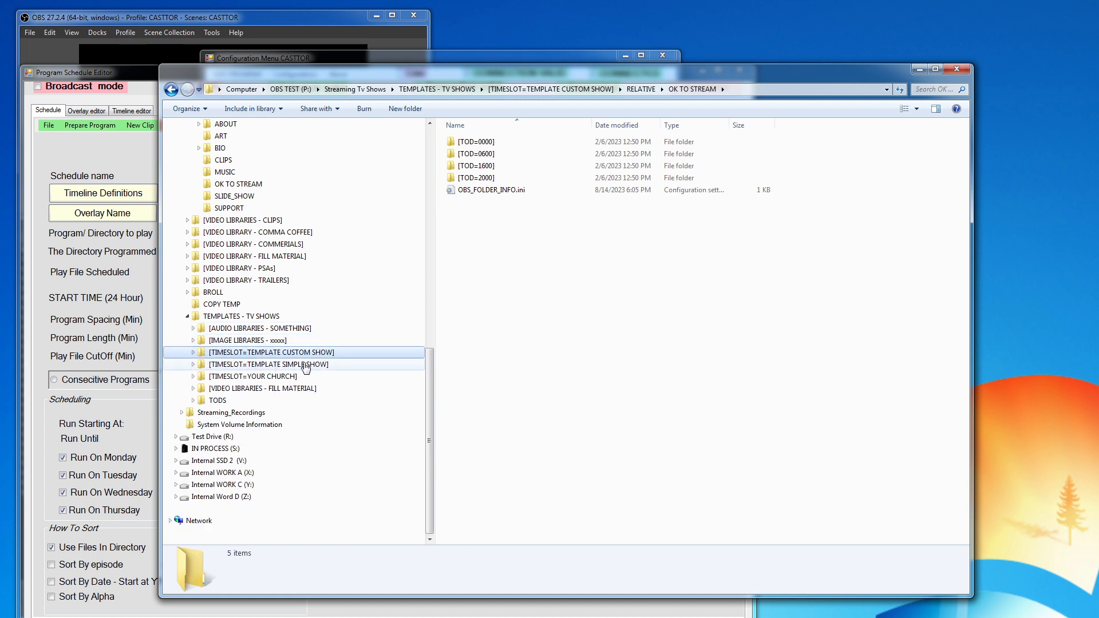
- Open the [TIMESLOT=YOUR CHURCH] template, look inside its sermon series folder, and collapse the template again
click(270, 377)
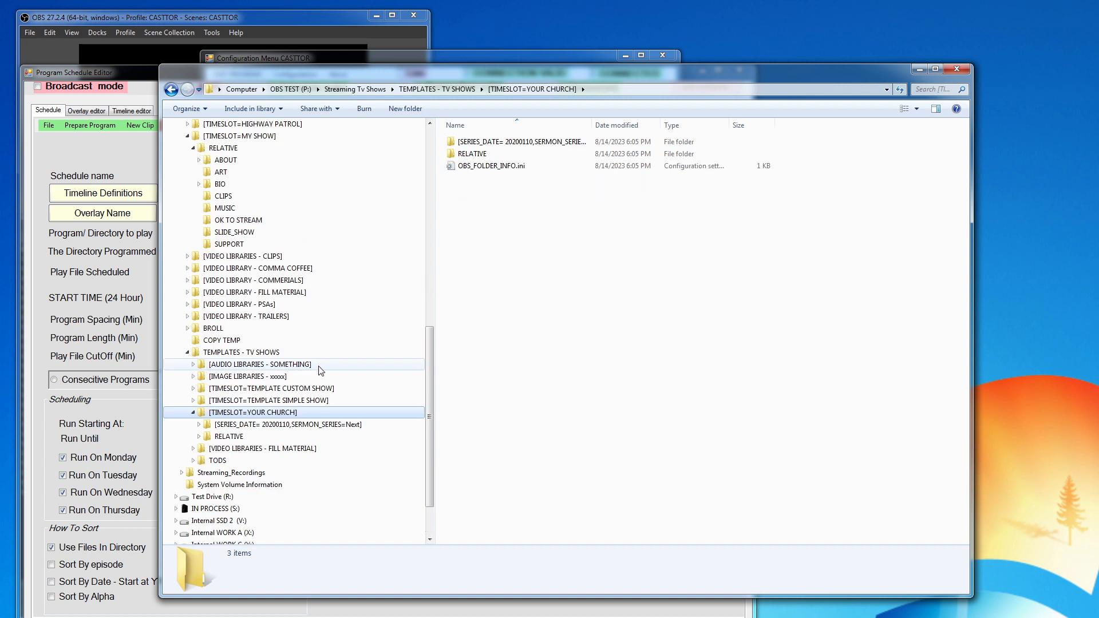
click(200, 365)
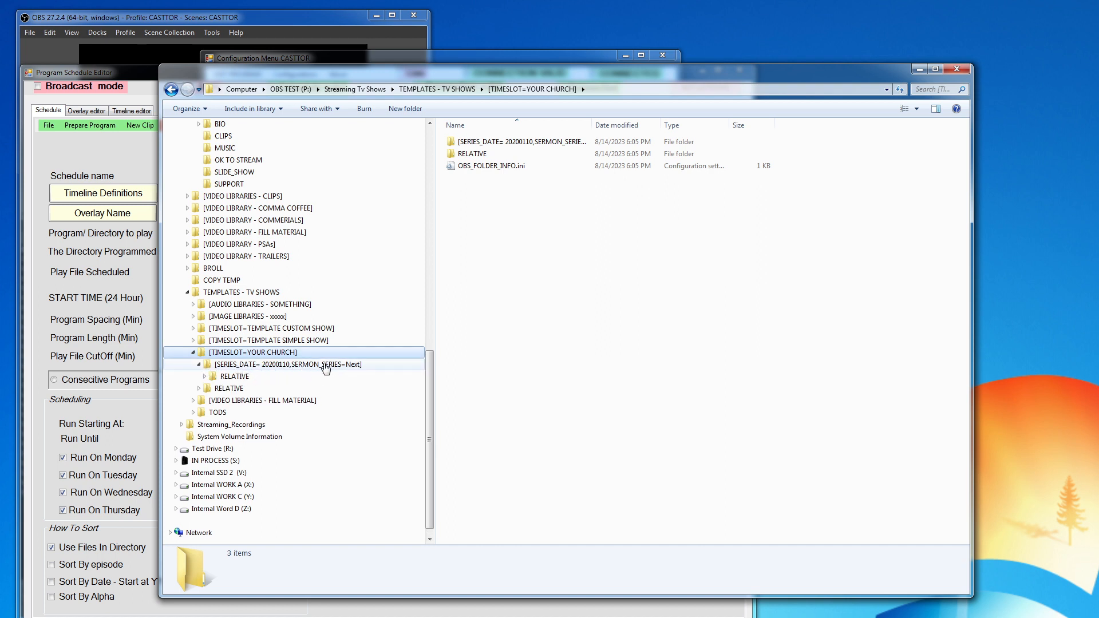
click(193, 352)
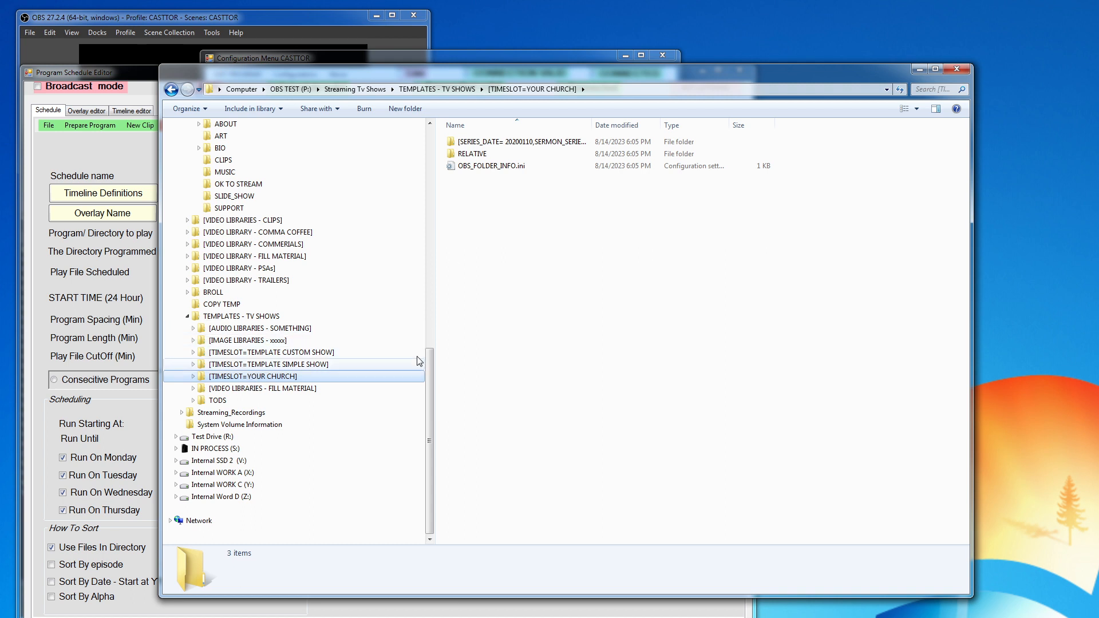
- Collapse the [TIMESLOT=MY SHOW] folder and move the explorer window so the Program Schedule Editor's fields show beside it
drag(429, 358, 430, 238)
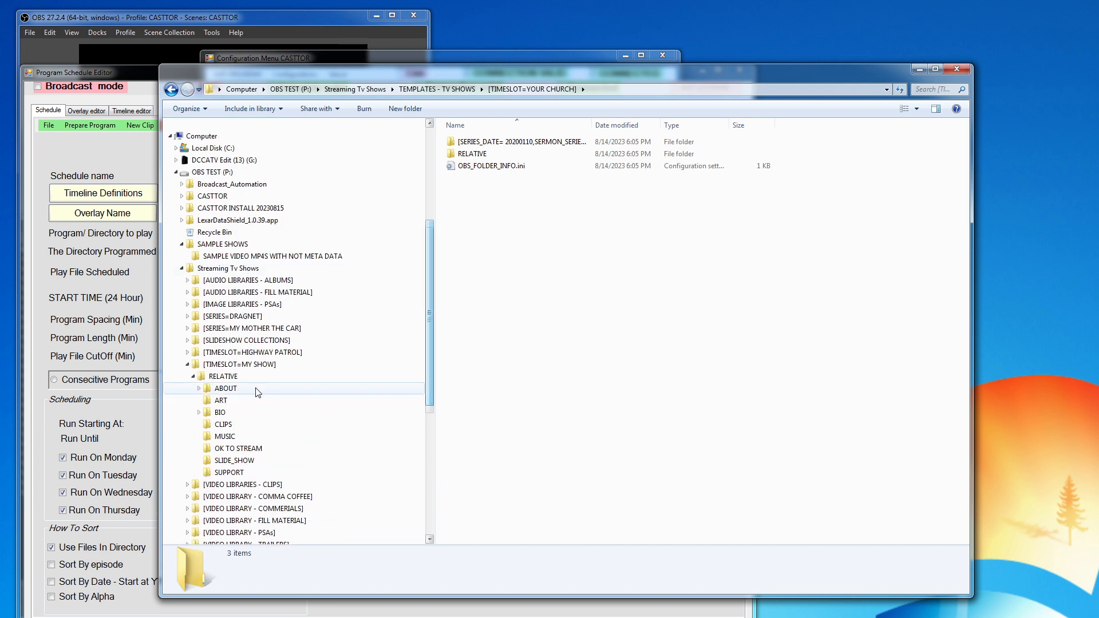
click(186, 364)
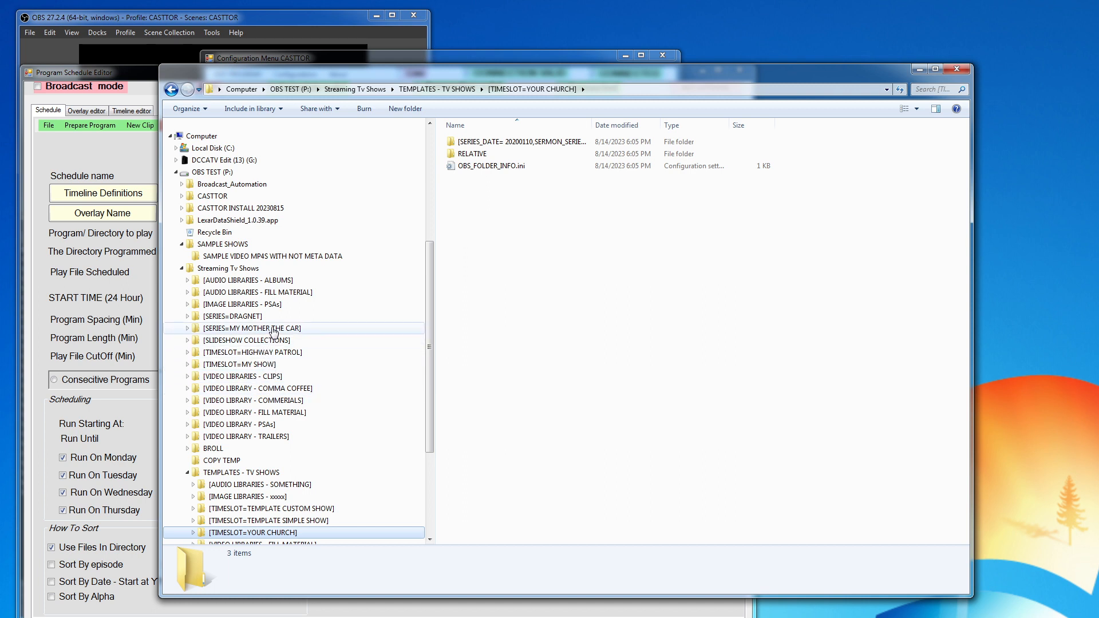
drag(311, 72, 785, 46)
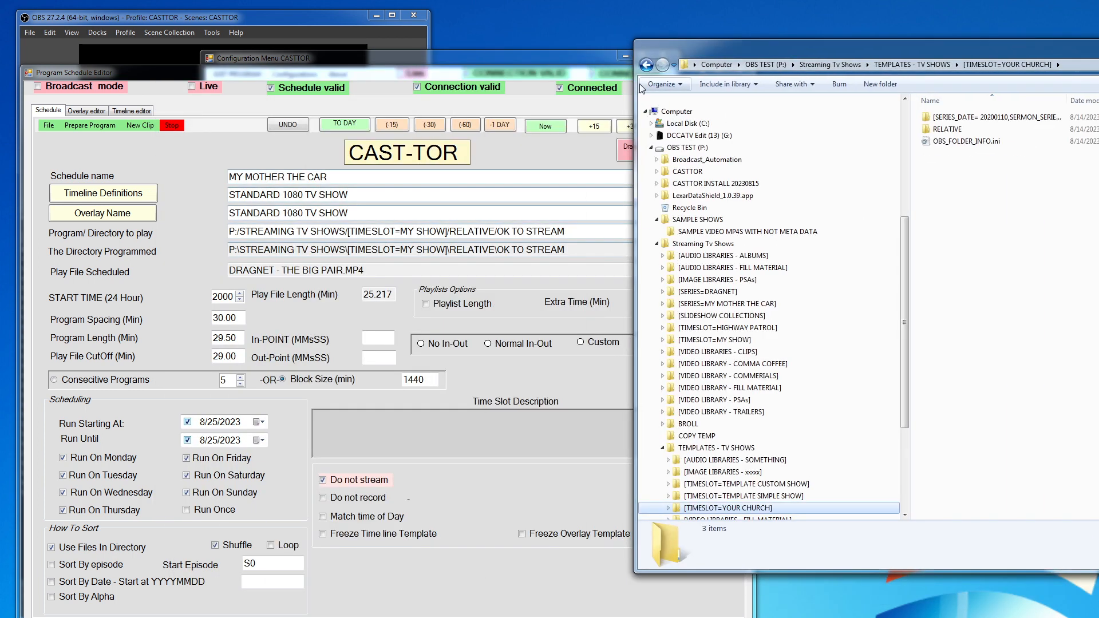
drag(738, 46, 495, 56)
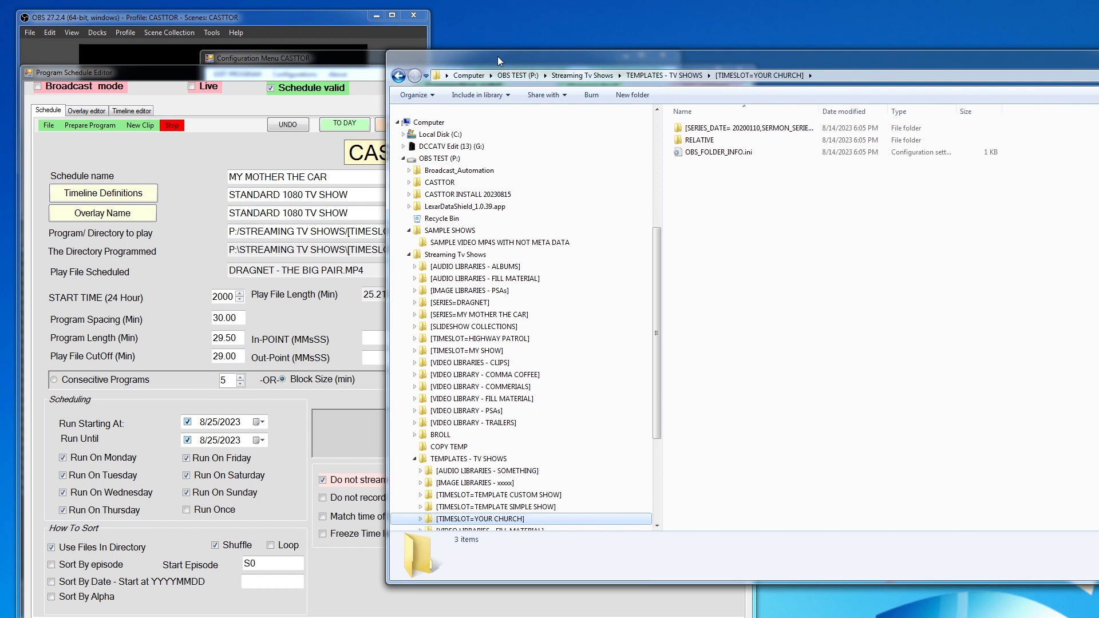